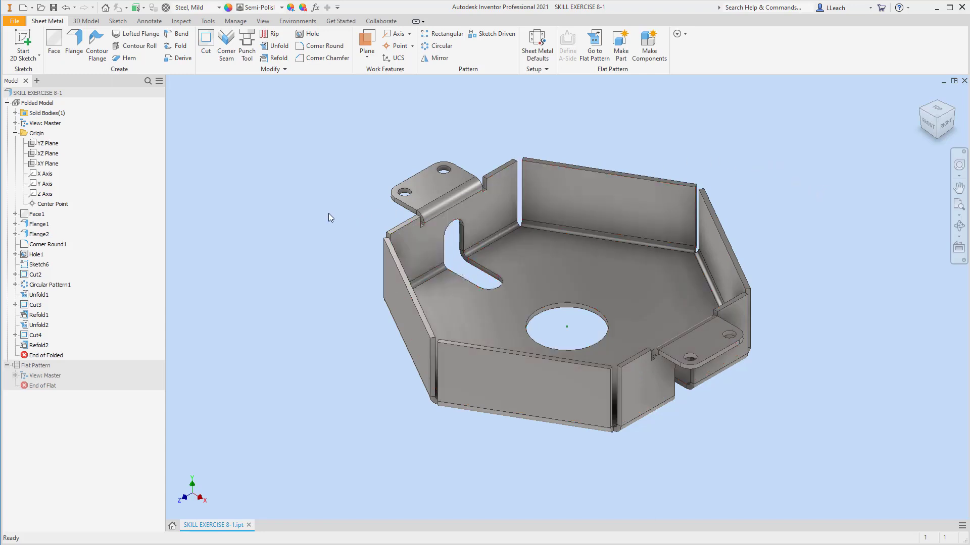
Create a new part from the Sheet Metal.ipt template
left_click(15, 21)
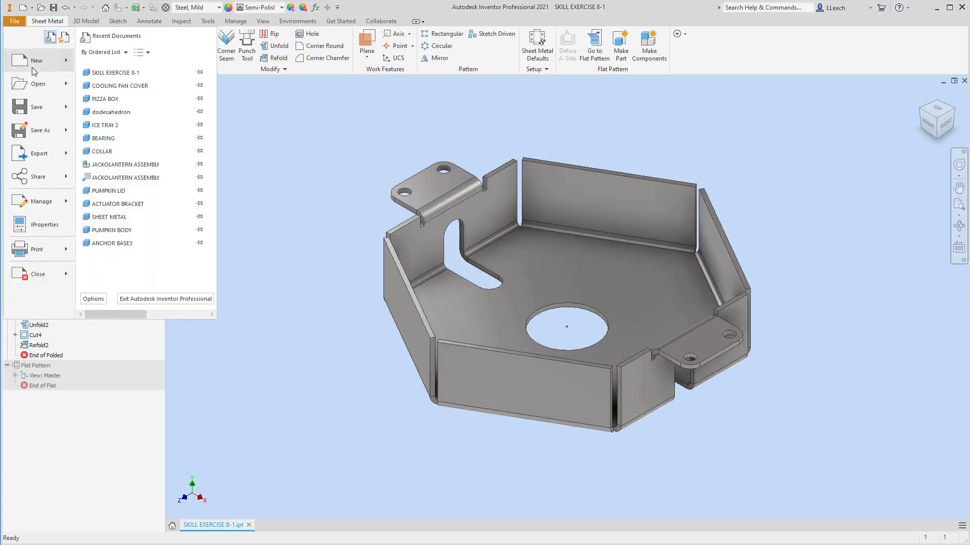
left_click(35, 62)
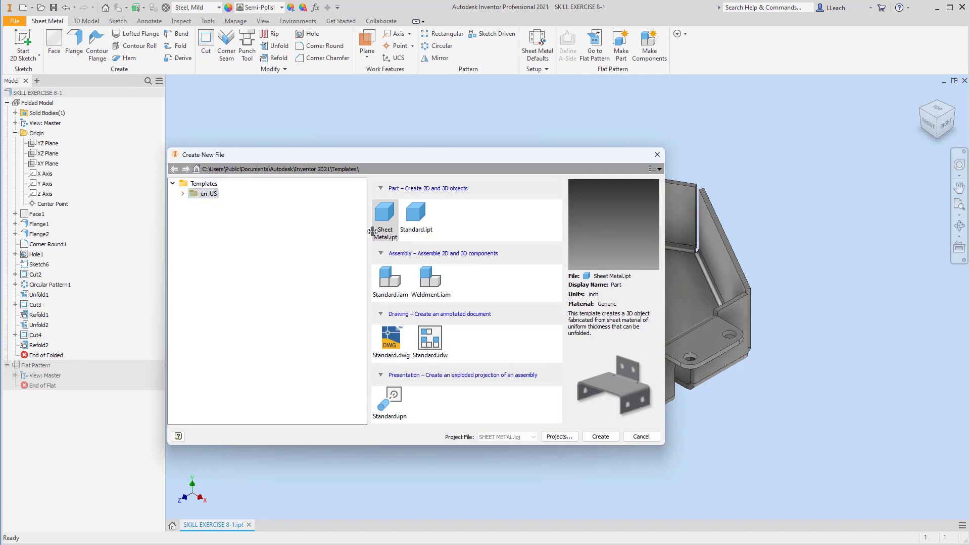
left_click(389, 222)
left_click(599, 437)
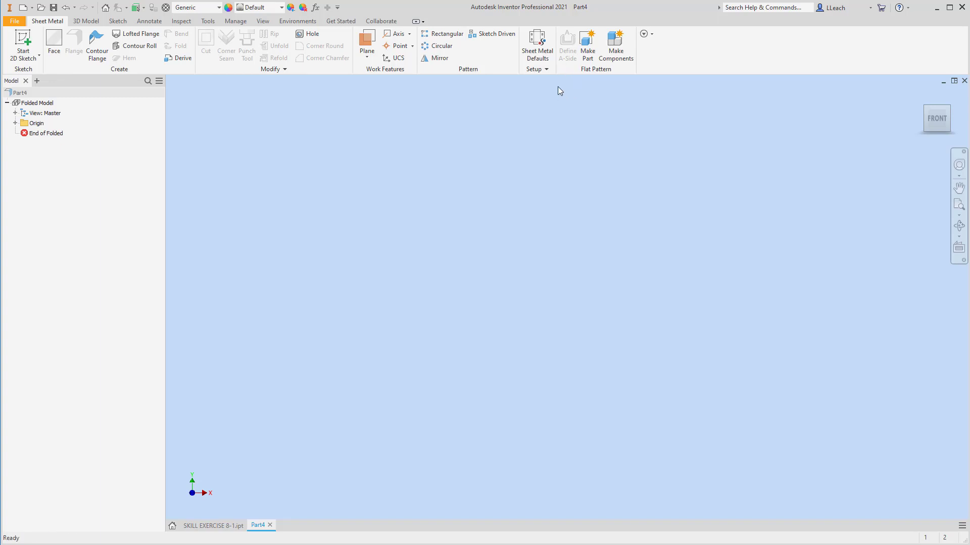
Open the Default sheet metal rule from the Sheet Metal Defaults and set its material to Steel, Mild
left_click(537, 50)
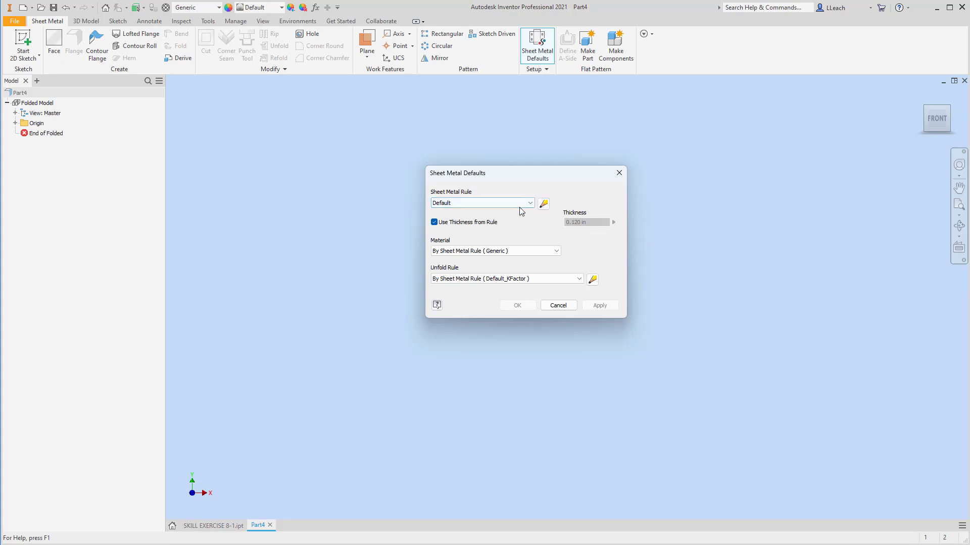
left_click(544, 206)
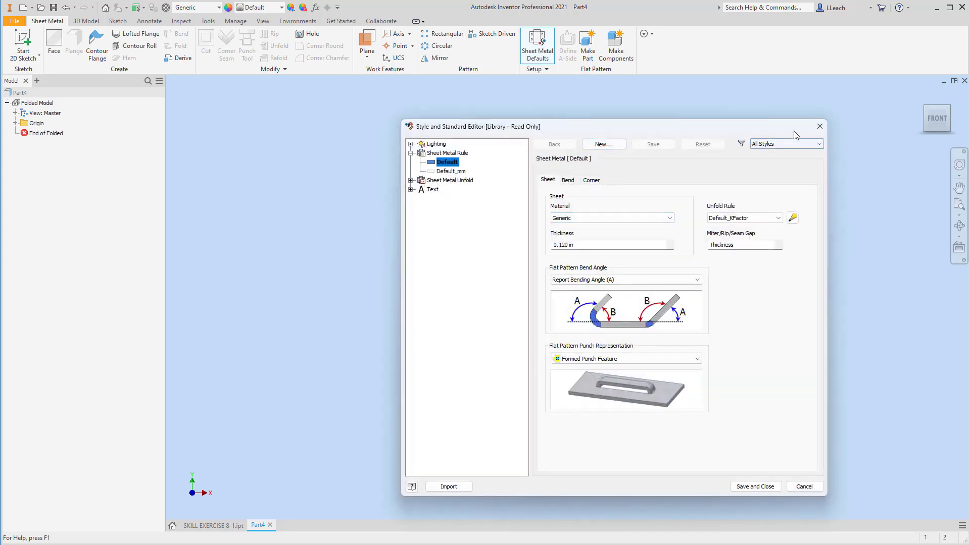
left_click(803, 487)
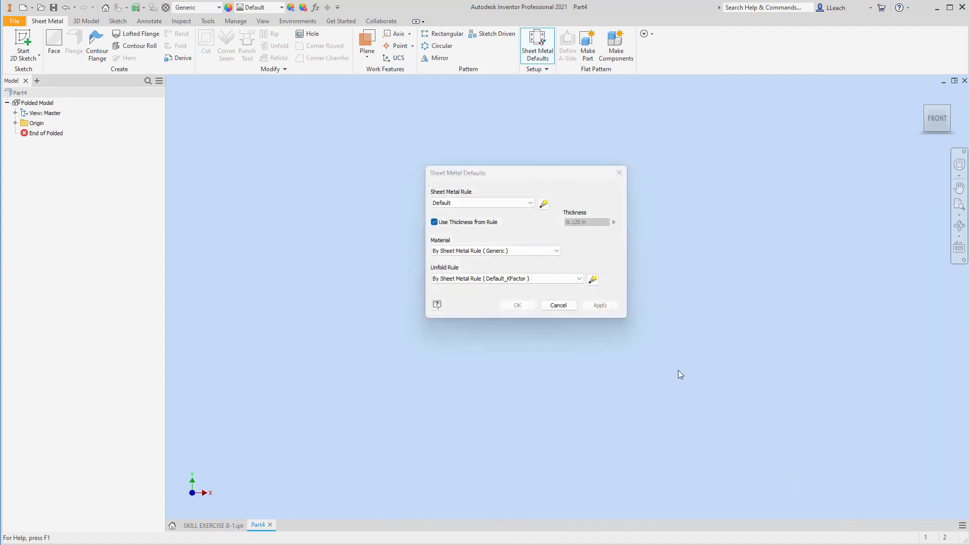
left_click(543, 204)
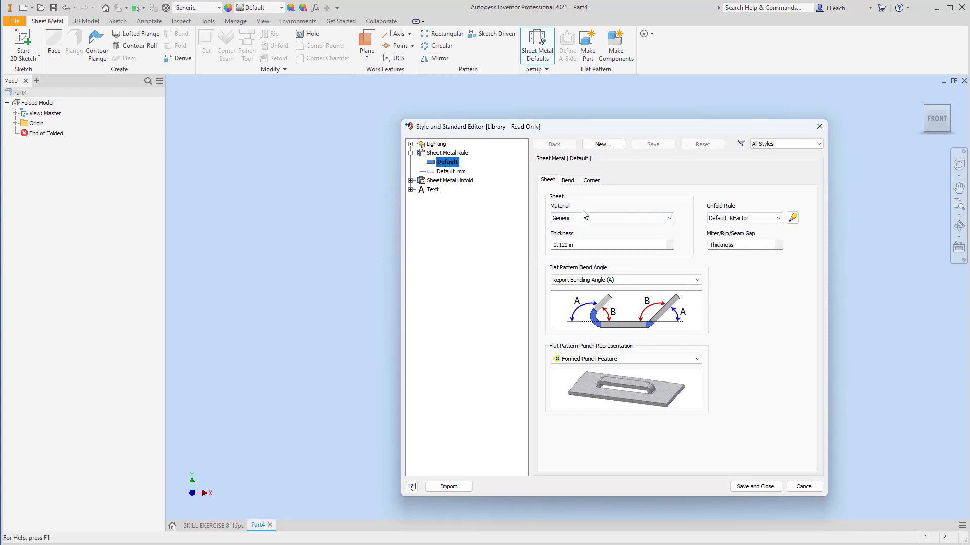
left_click(578, 218)
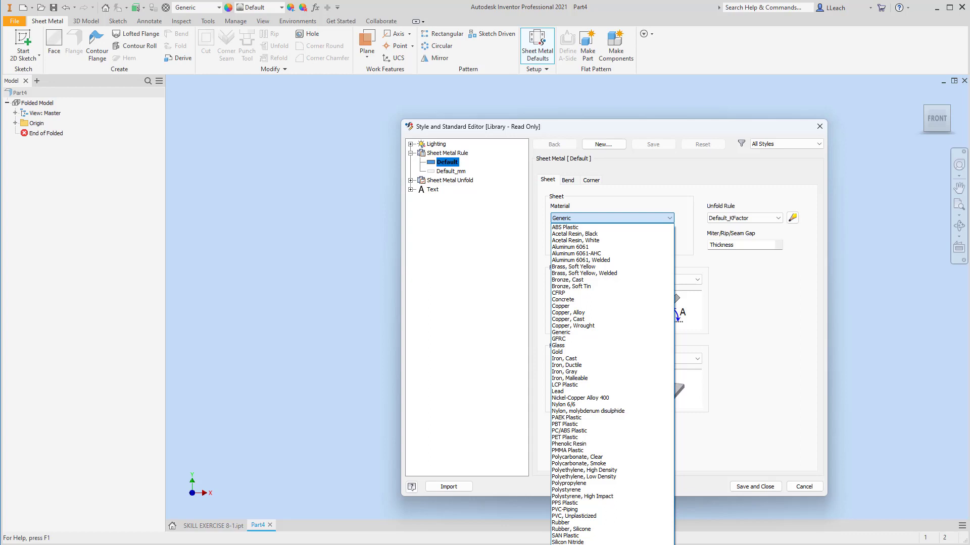
left_click(586, 544)
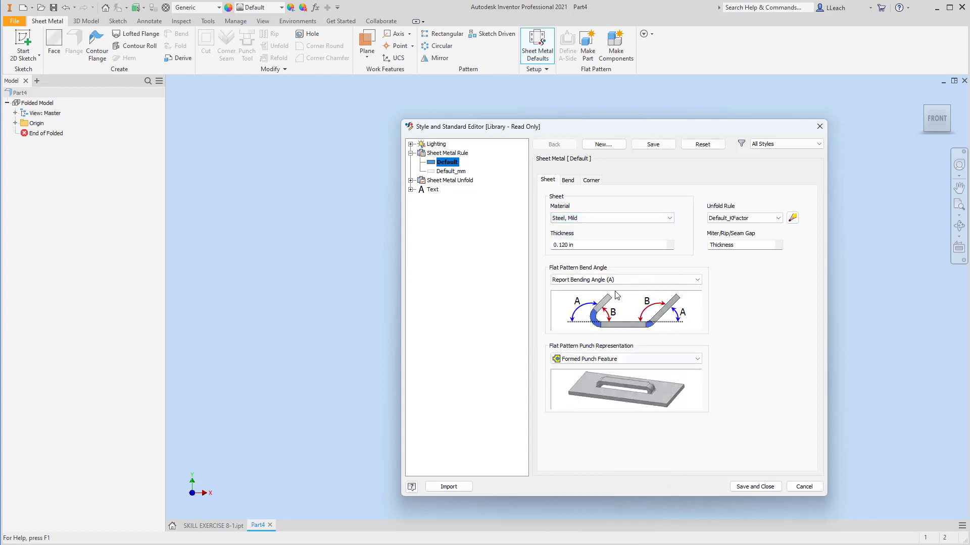
Set the rule's sheet thickness to .0478
left_click(589, 243)
left_click_drag(589, 242, 522, 254)
type(".0478")
Set the two-bend intersection relief shape to Tear, then save and close the sheet metal rule
left_click(592, 182)
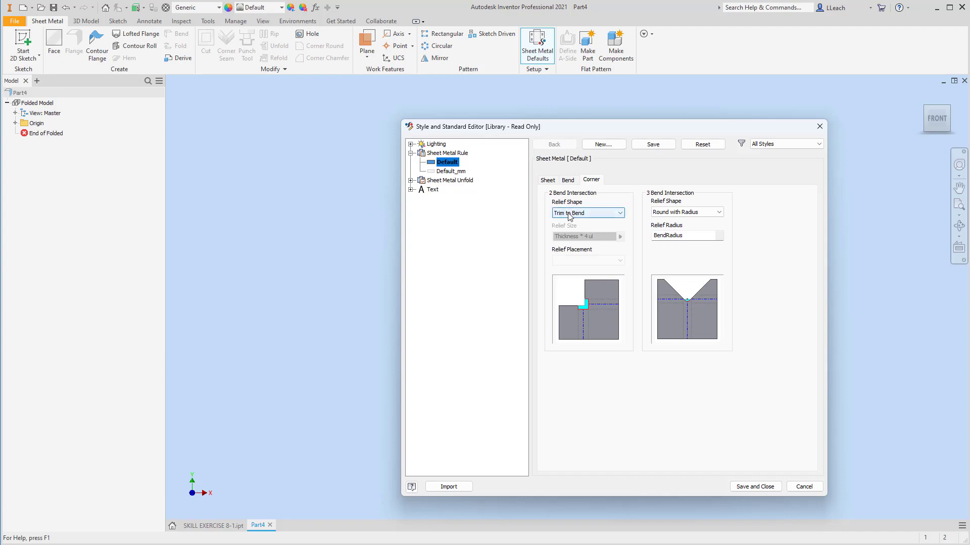
left_click(587, 215)
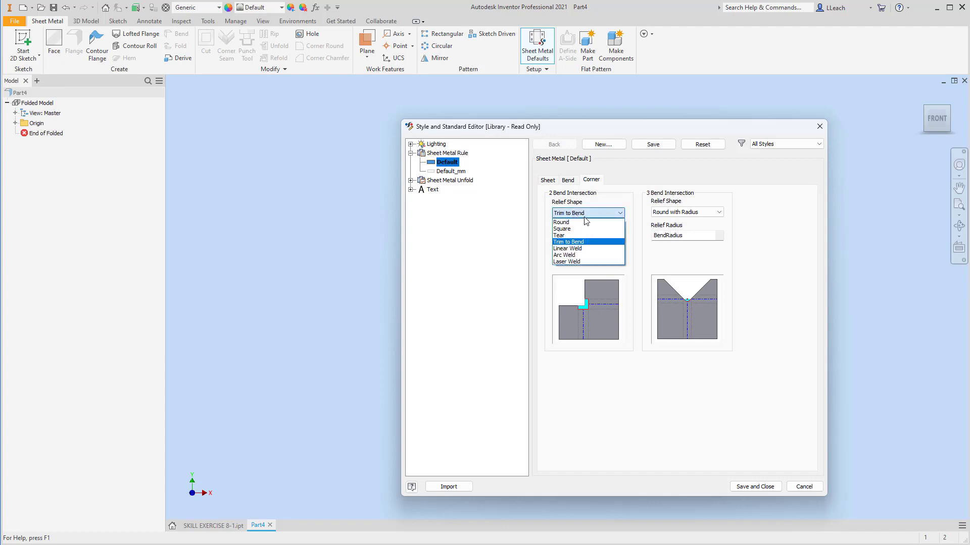
left_click(565, 237)
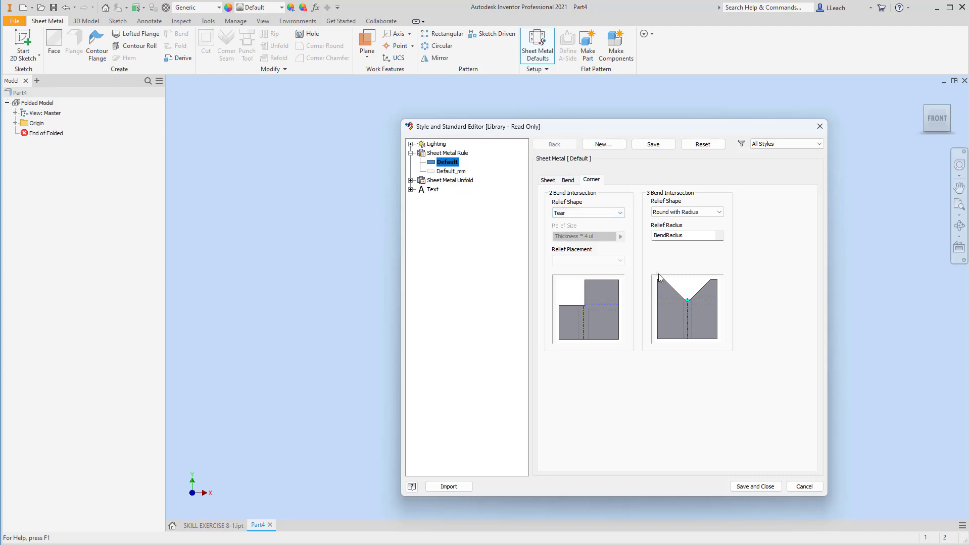
left_click(572, 182)
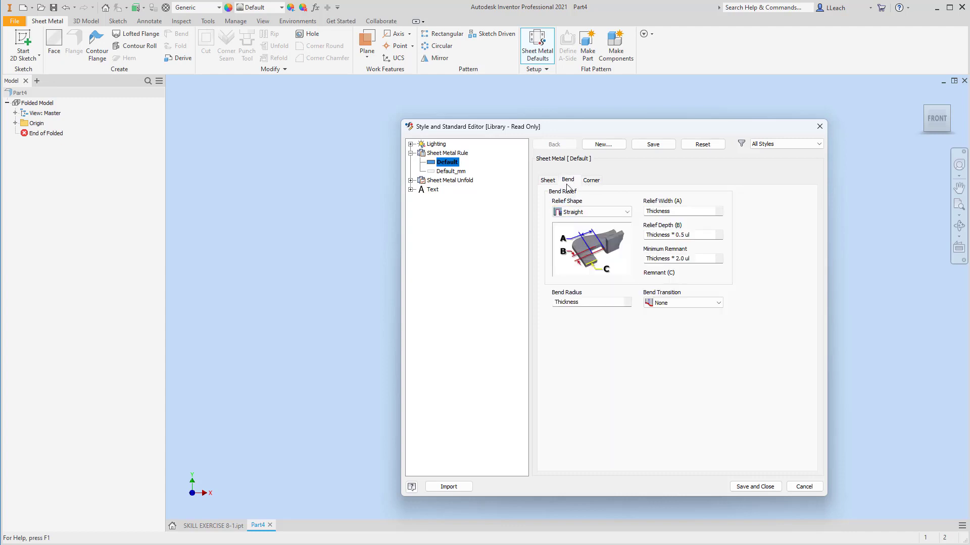
left_click(551, 183)
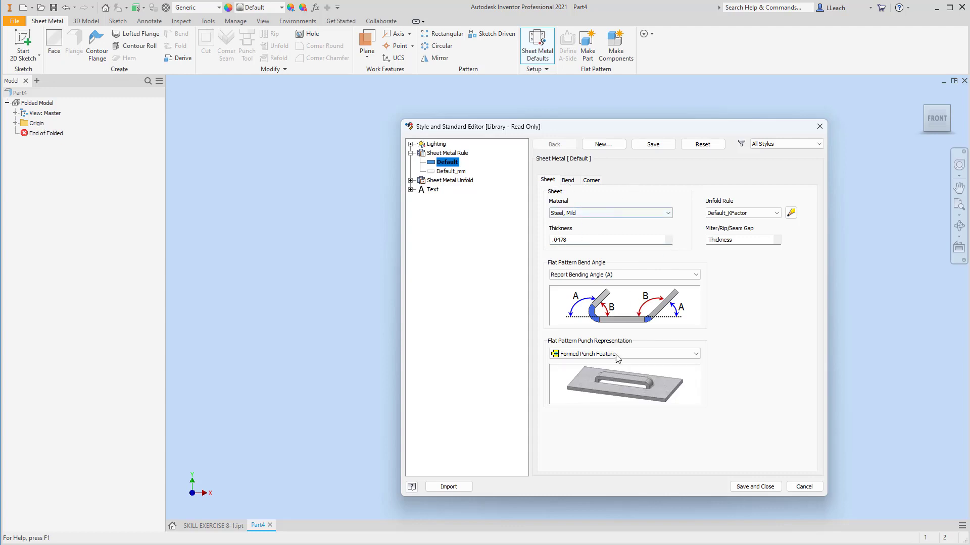
left_click(749, 487)
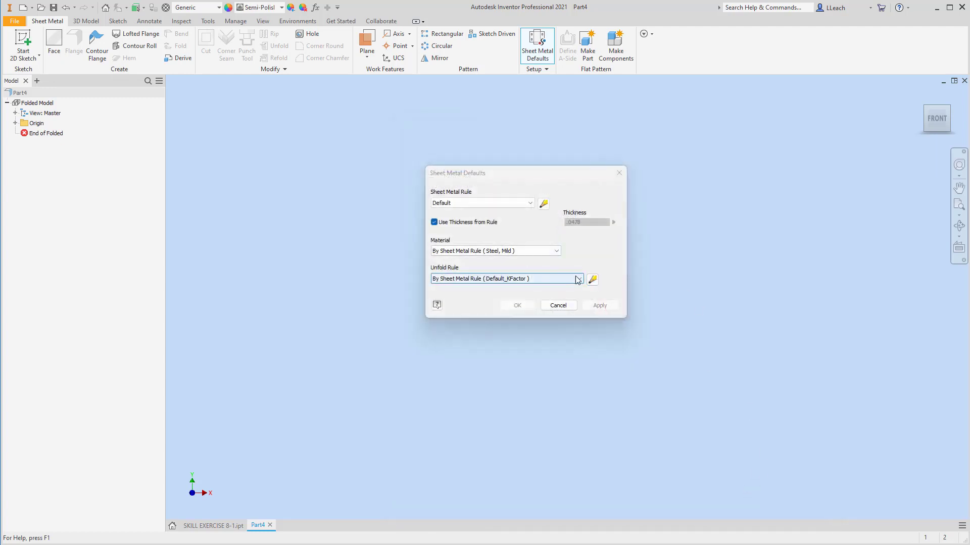
Inspect the Default_KFactor unfold rule and close the Sheet Metal Defaults dialog
left_click(592, 279)
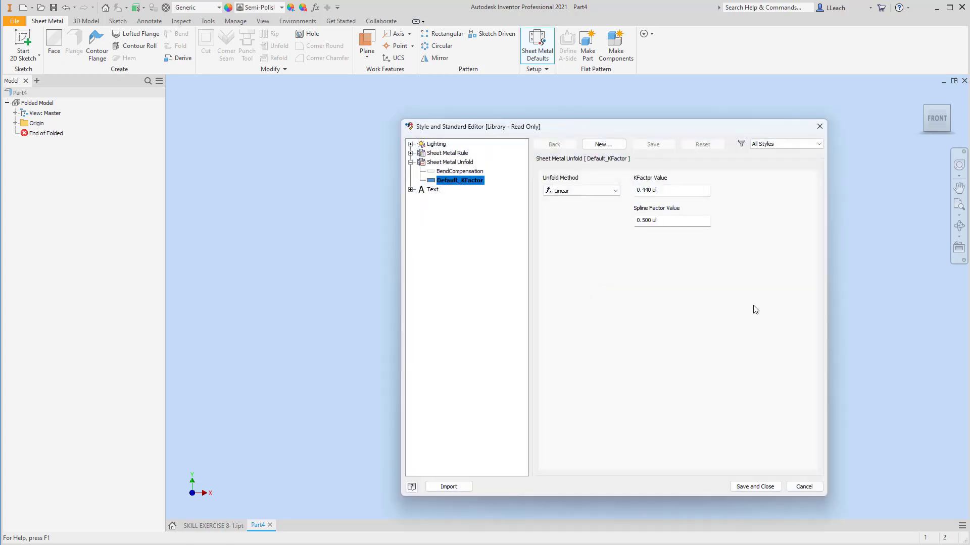
left_click(751, 487)
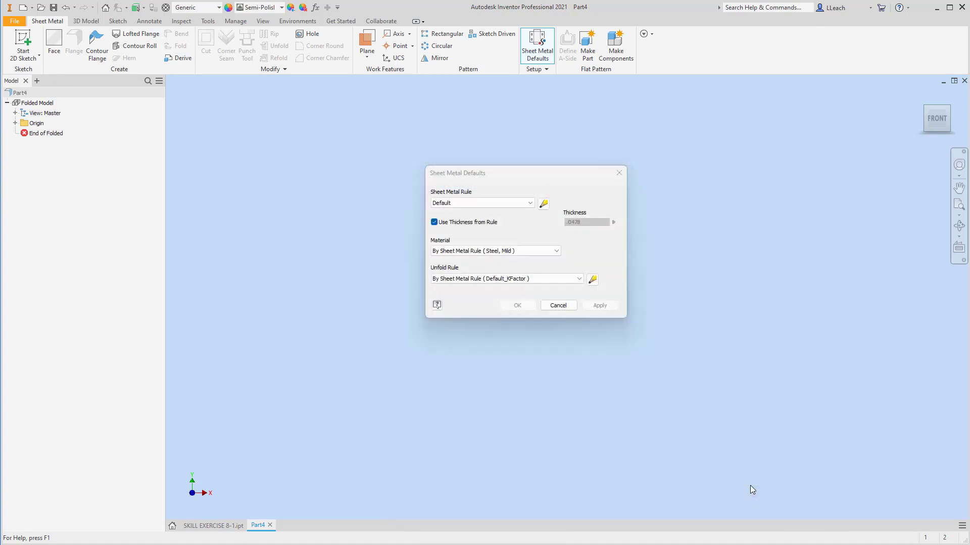
left_click(619, 172)
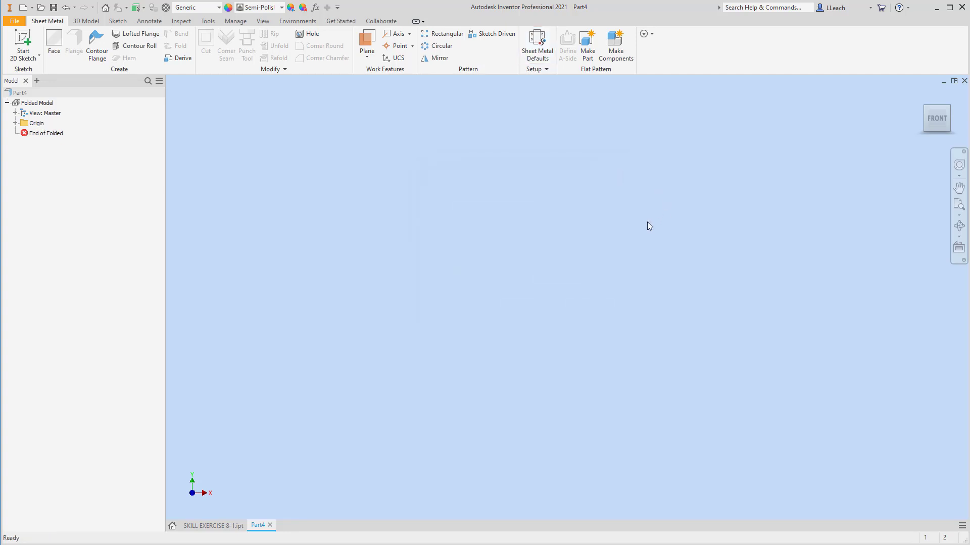
Start a 2D sketch on the horizontal XZ origin plane, viewed from the top
left_click(23, 62)
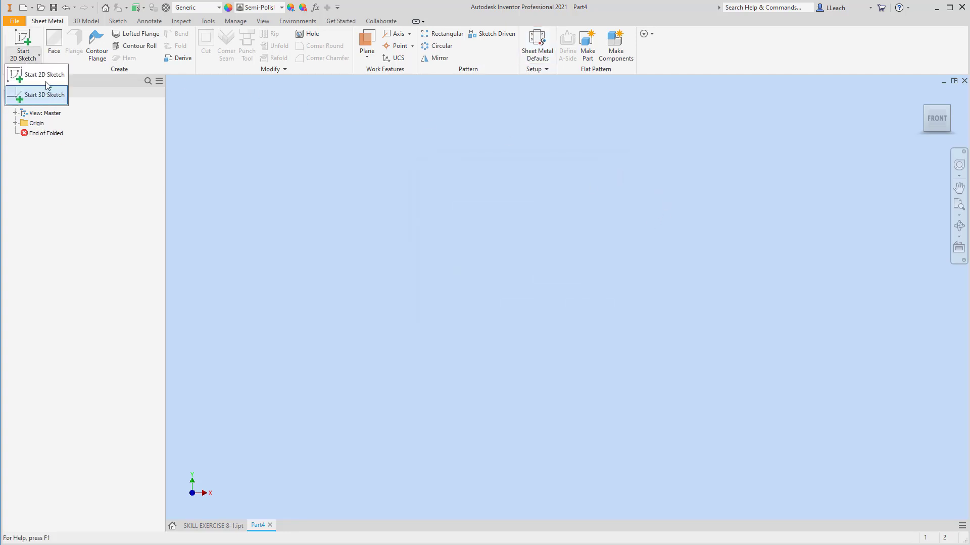
left_click(25, 83)
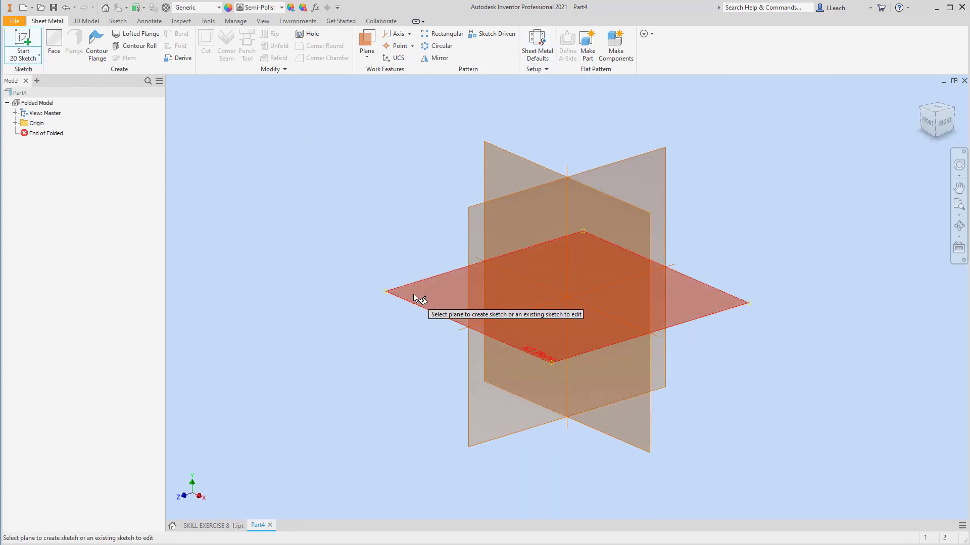
left_click(414, 298)
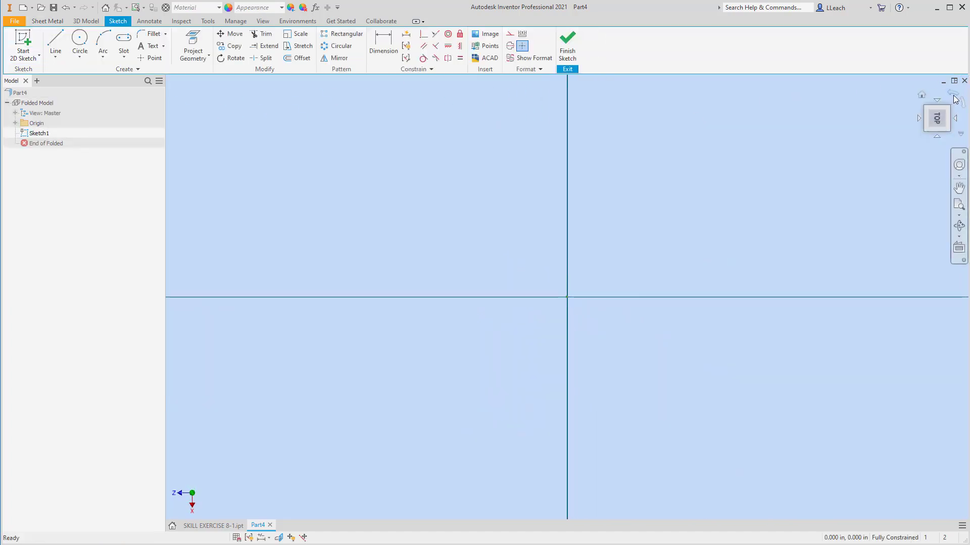
left_click(954, 97)
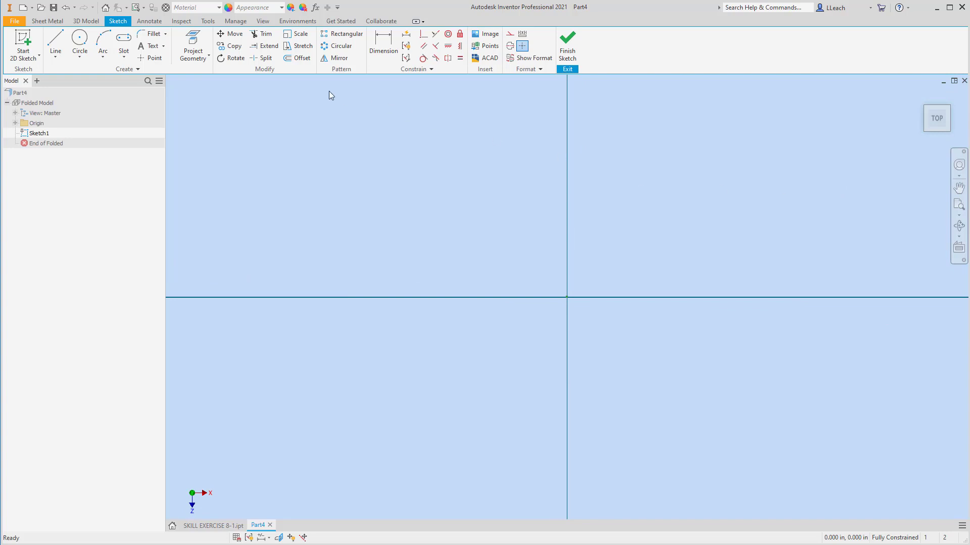
Sketch a six-sided polygon centred on the origin
left_click(124, 56)
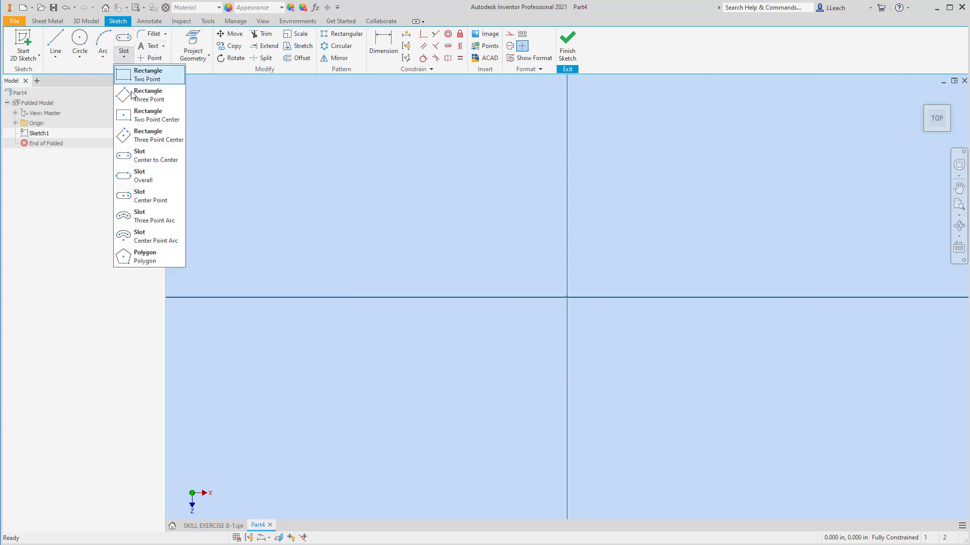
left_click(150, 259)
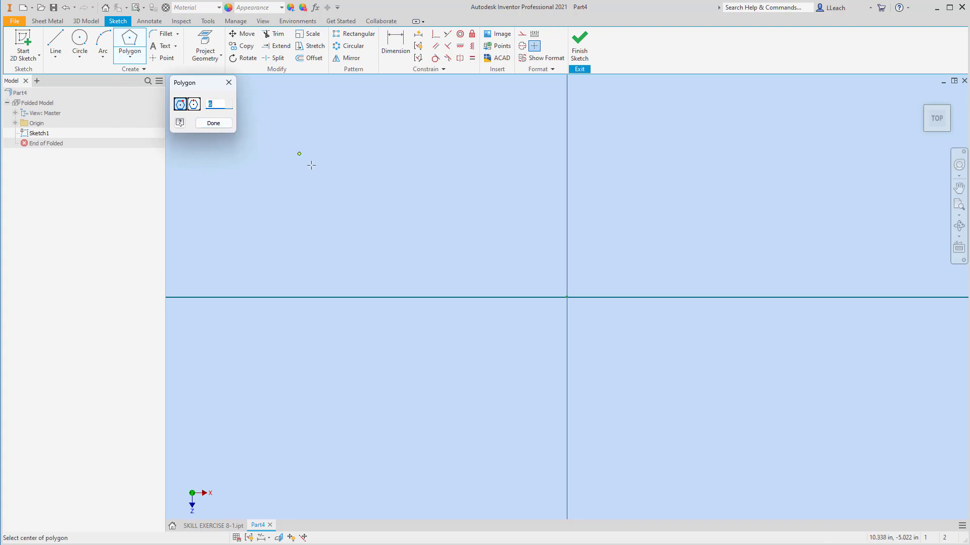
left_click(567, 297)
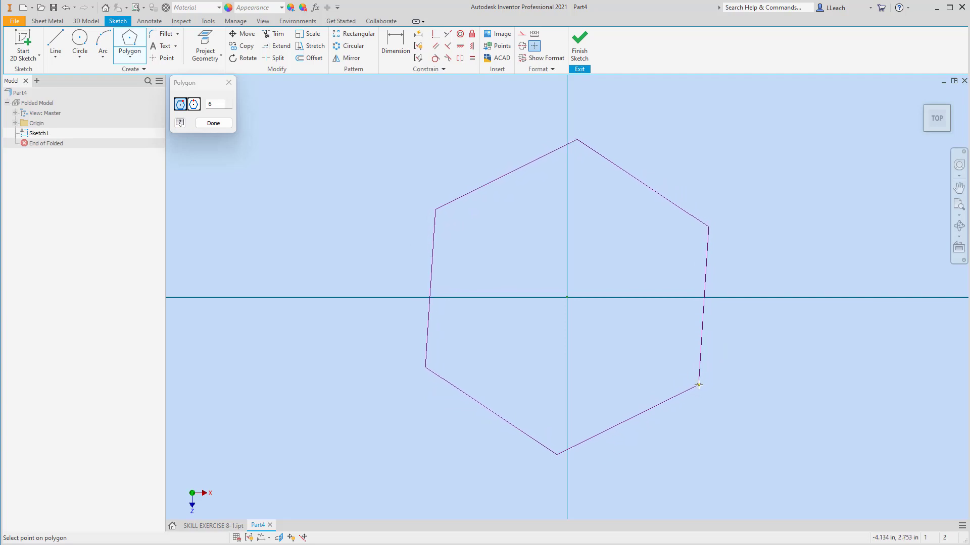
left_click(699, 384)
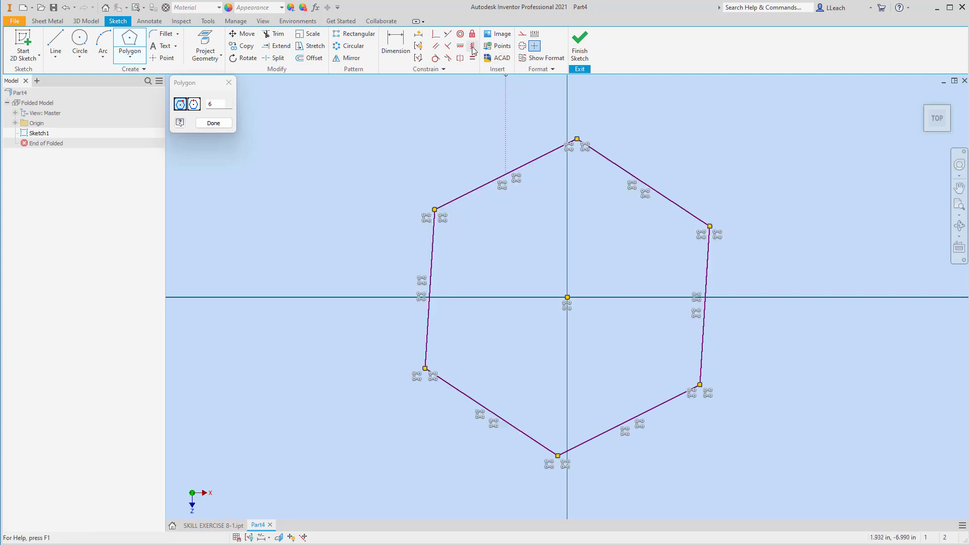
right_click(689, 135)
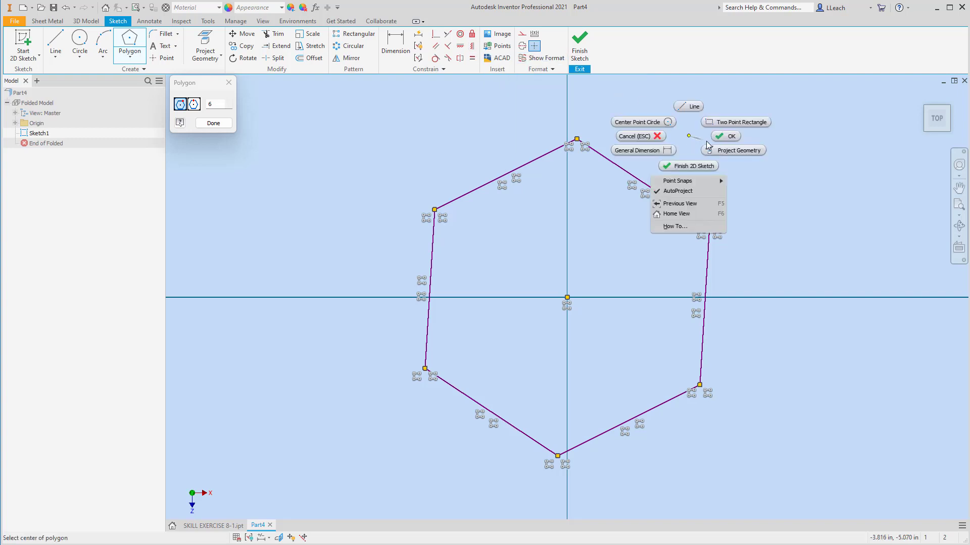
left_click(727, 136)
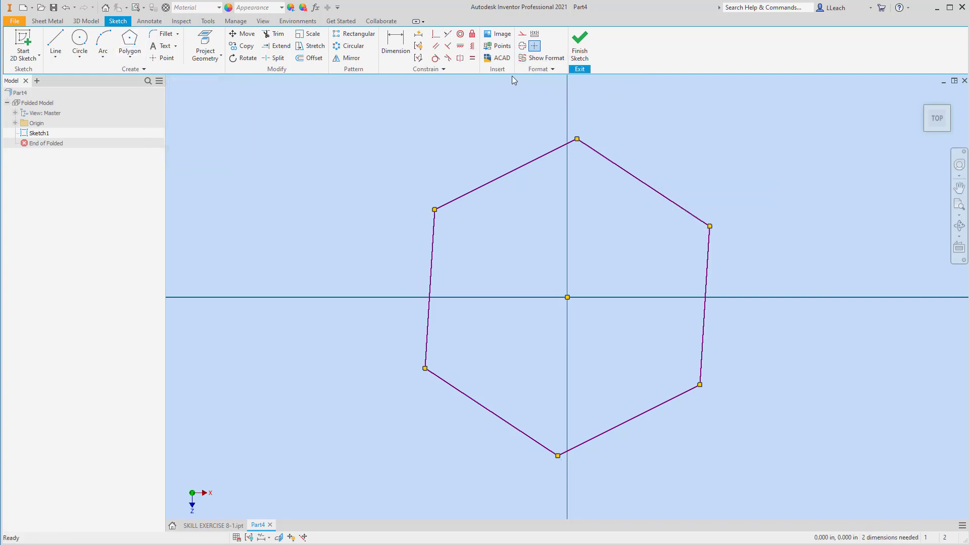
Constrain the hexagon's right edge to be vertical
left_click(473, 46)
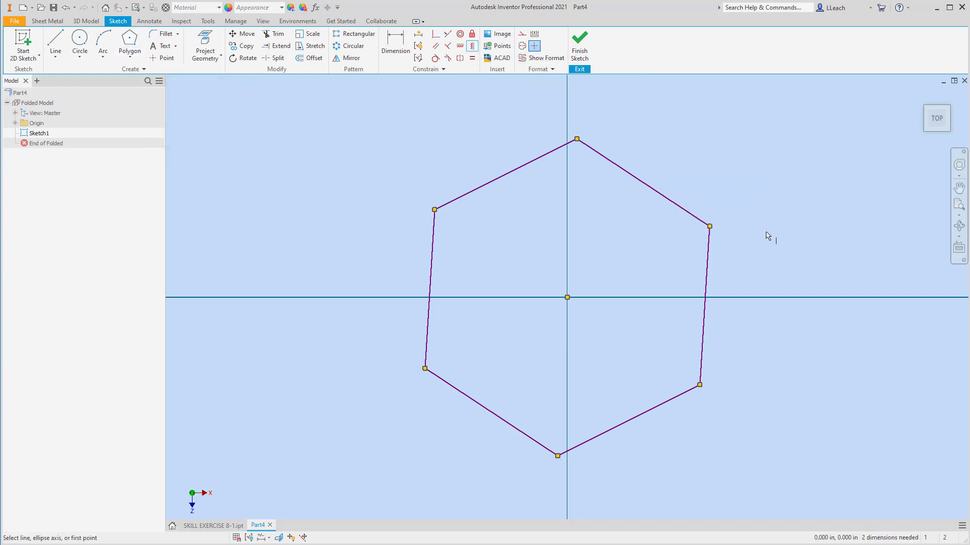
left_click(707, 280)
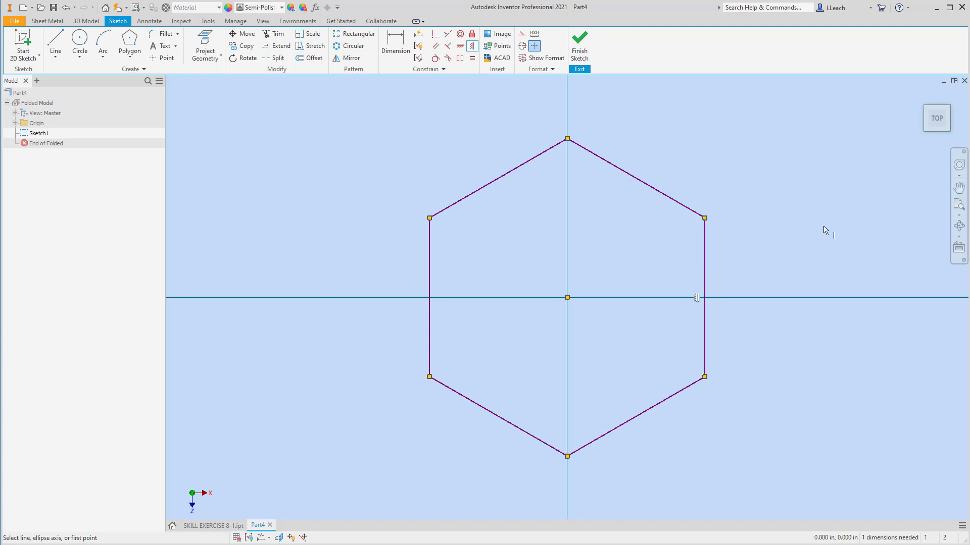
key("Escape")
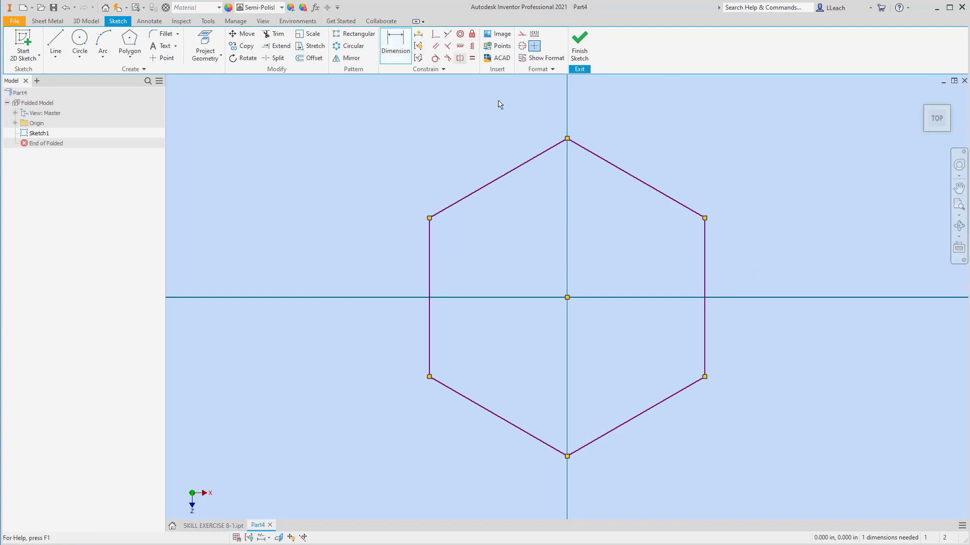
Dimension the distance between the hexagon's two vertical edges and set it to 3 in
key("d")
left_click(429, 272)
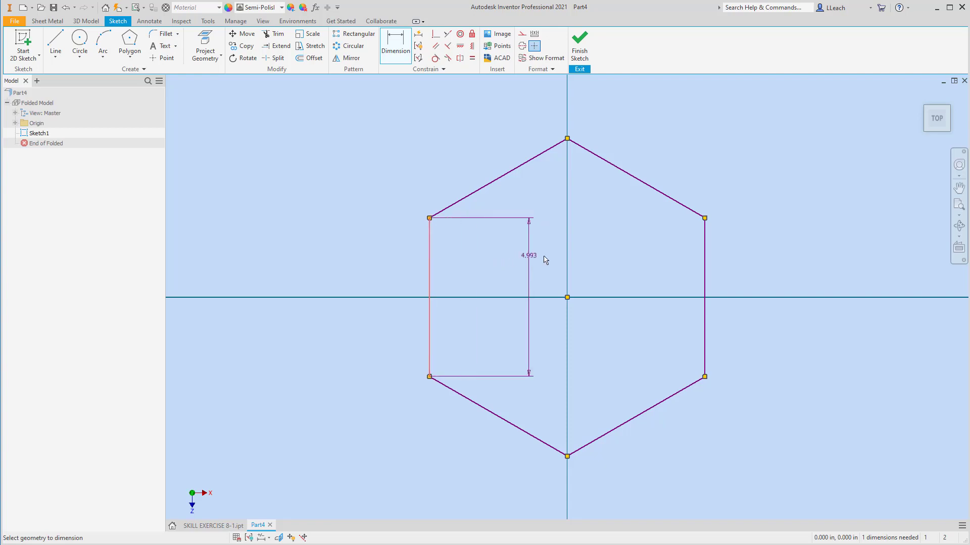
left_click(704, 269)
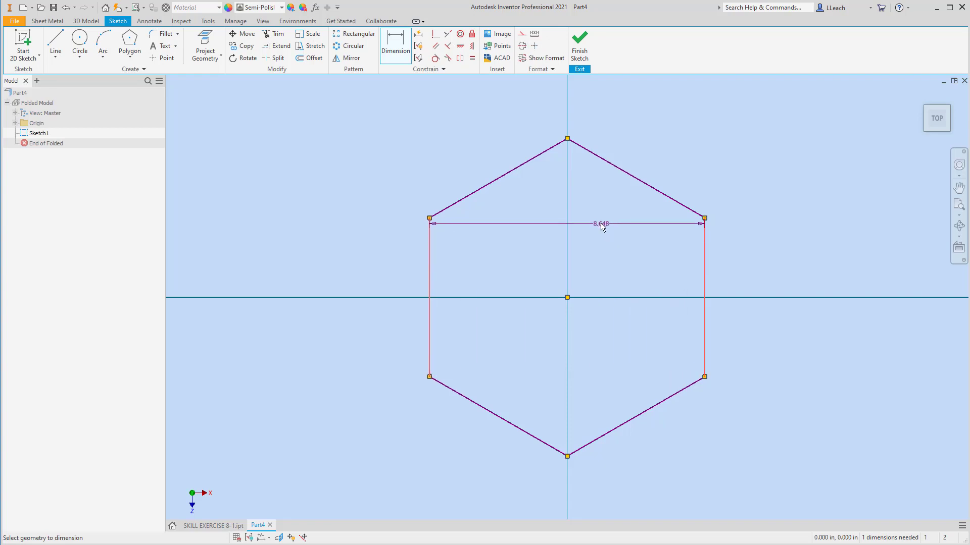
middle_click_drag(602, 227, 580, 271)
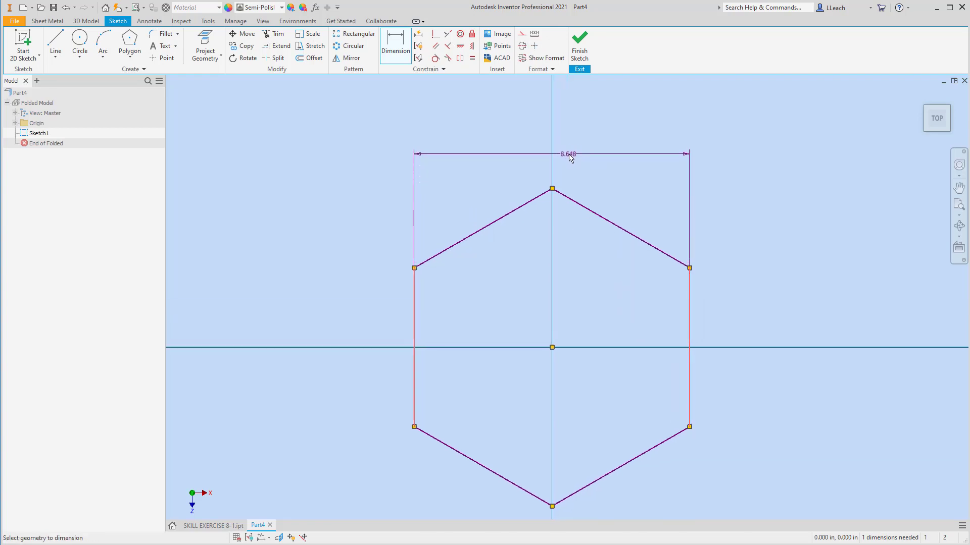
left_click(571, 158)
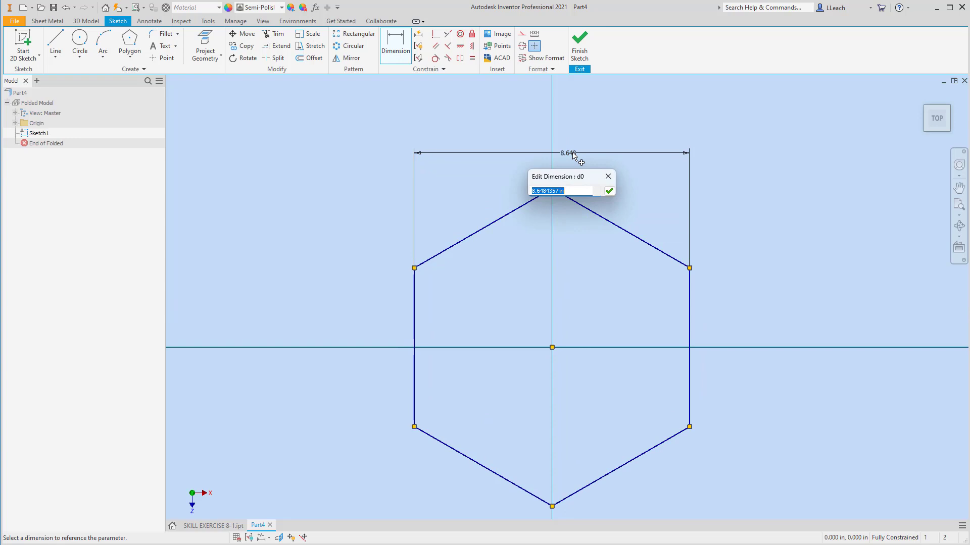
type("3")
left_click(609, 191)
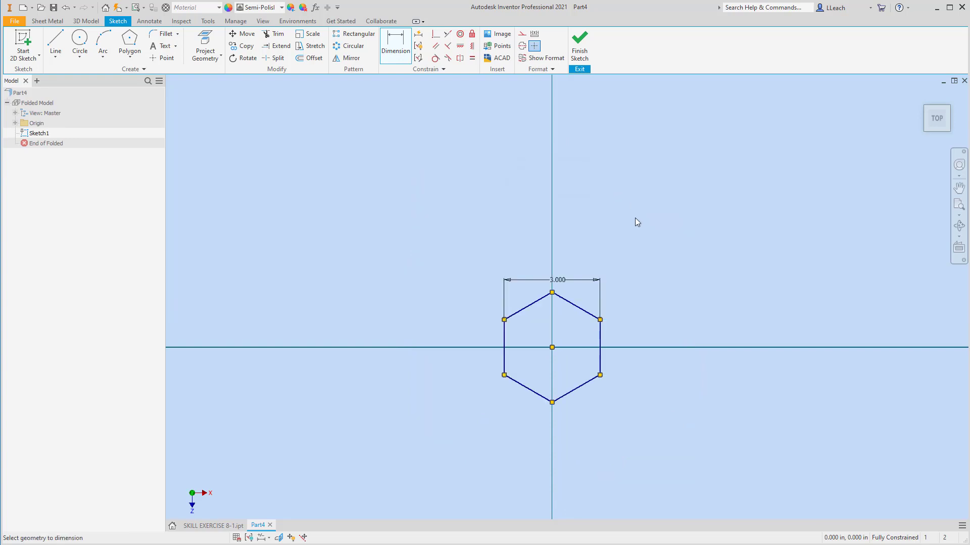
Draw a 0.750 in diameter circle centred on the origin and finish the sketch
scroll(568, 344, "up", 4)
middle_click_drag(558, 342, 579, 306)
scroll(579, 307, "down", 5)
scroll(575, 309, "up", 6)
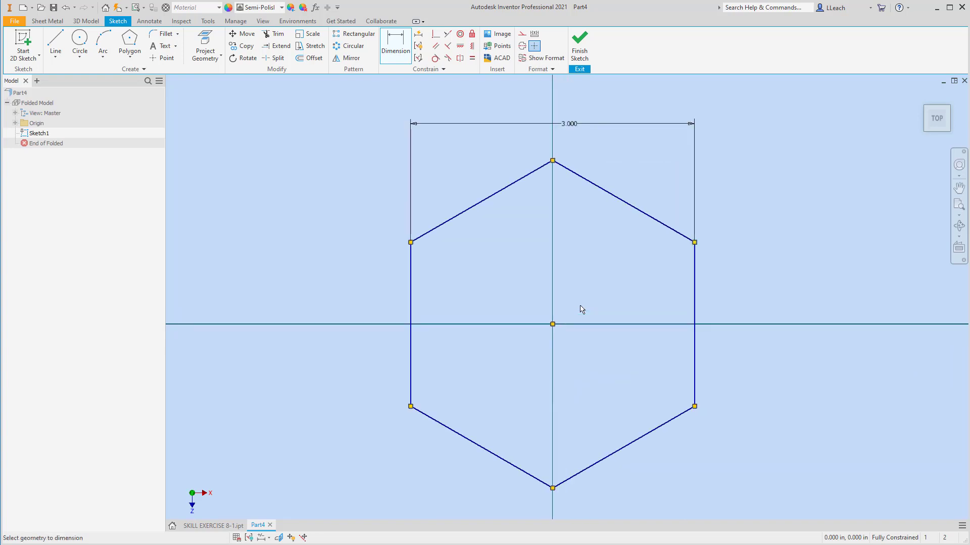
scroll(580, 309, "down", 3)
scroll(580, 309, "up", 3)
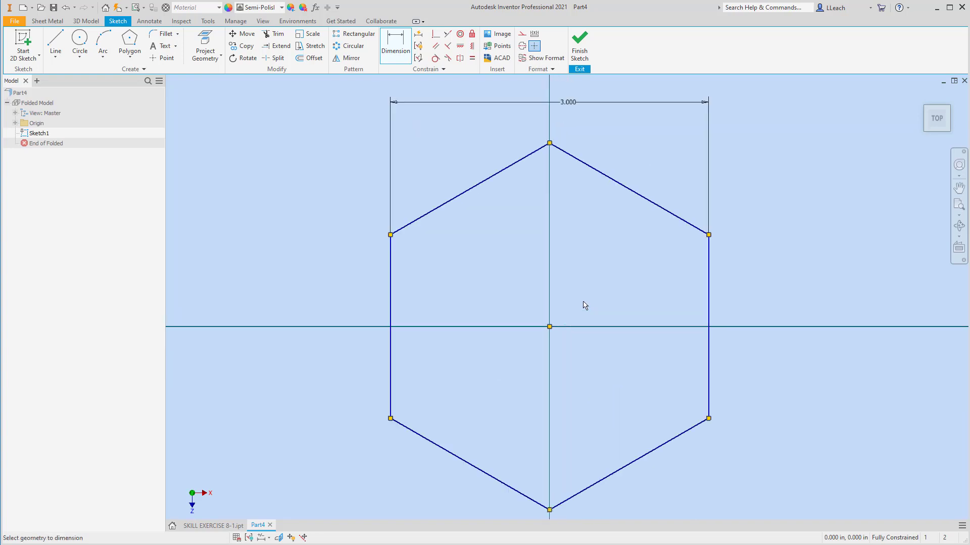
middle_click_drag(585, 306, 581, 286)
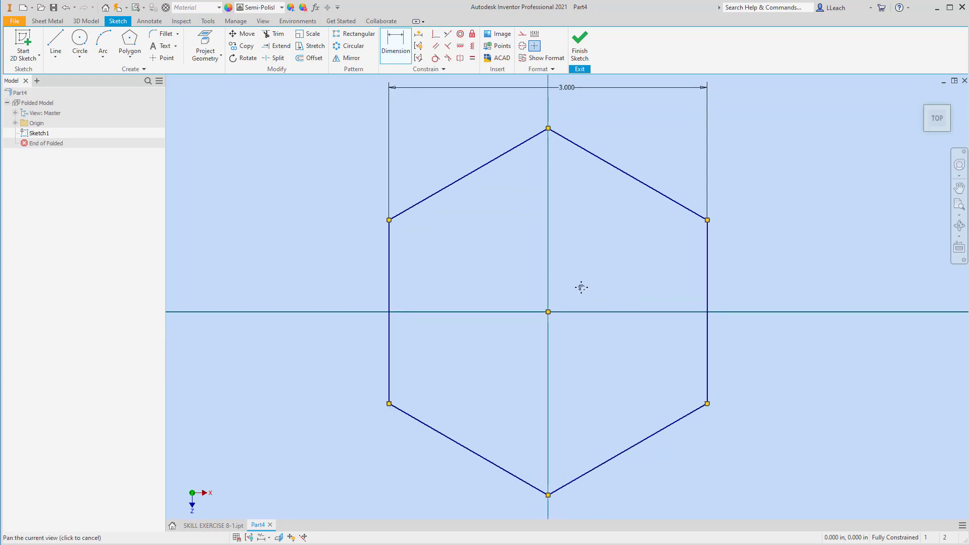
left_click(82, 59)
left_click(99, 81)
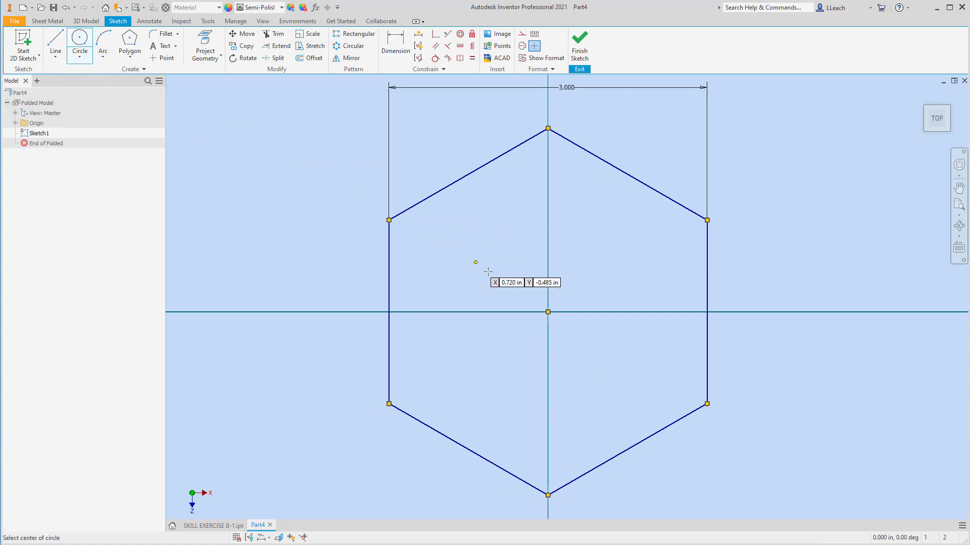
left_click(548, 312)
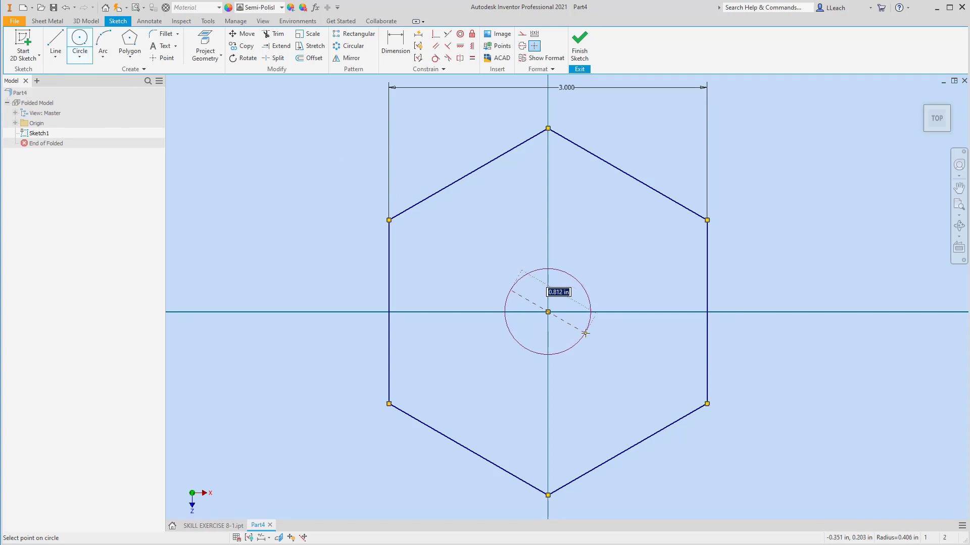
type(".750")
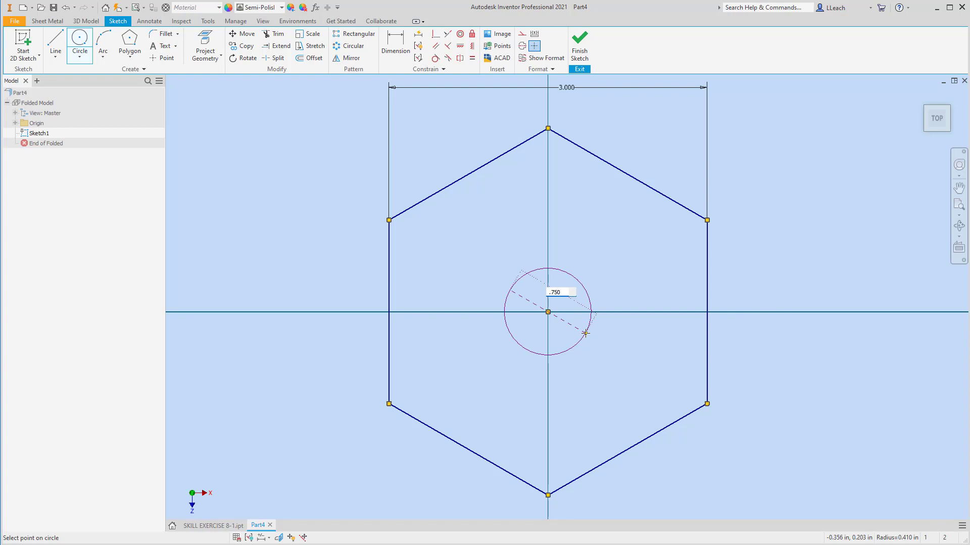
key("Tab")
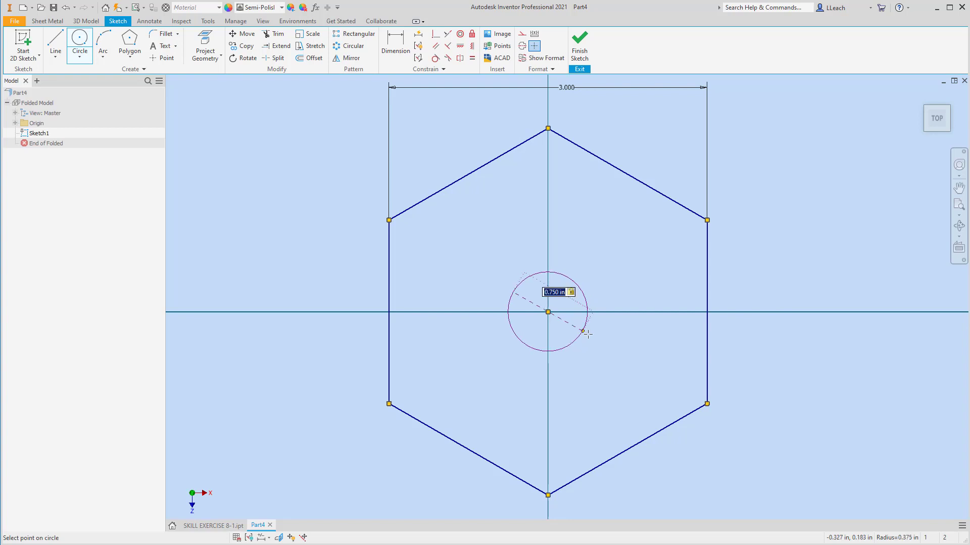
left_click(623, 286)
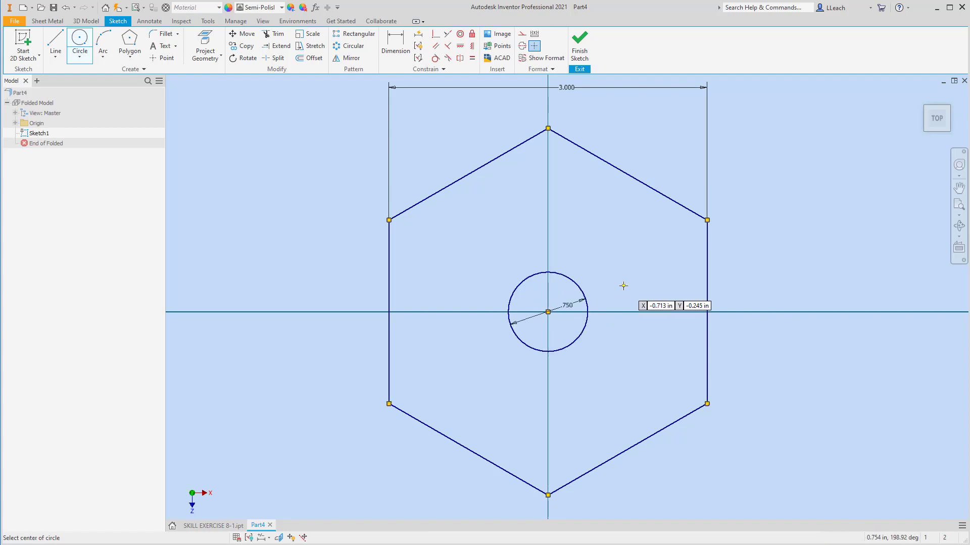
left_click(581, 47)
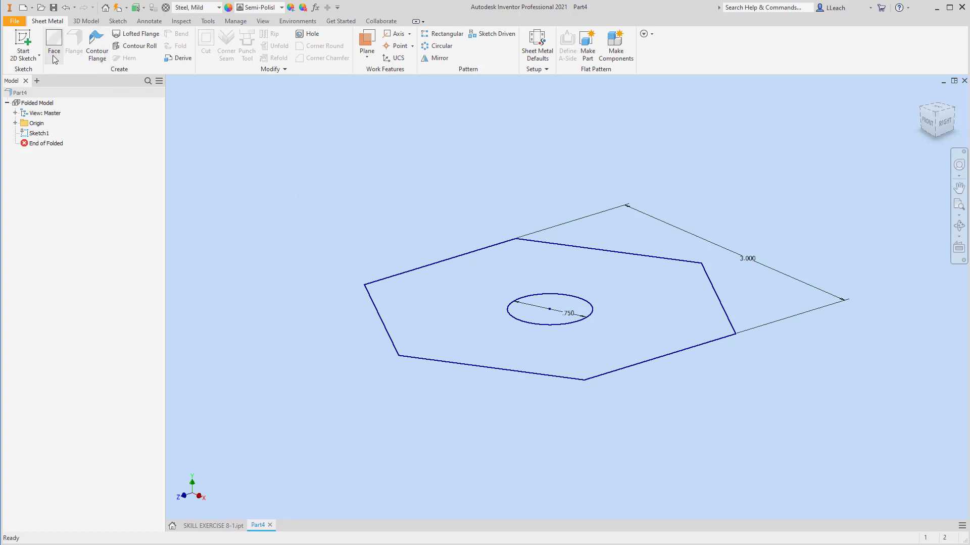
Create a sheet metal Face from the hexagon profile with its centre hole
left_click(56, 41)
left_click(498, 280)
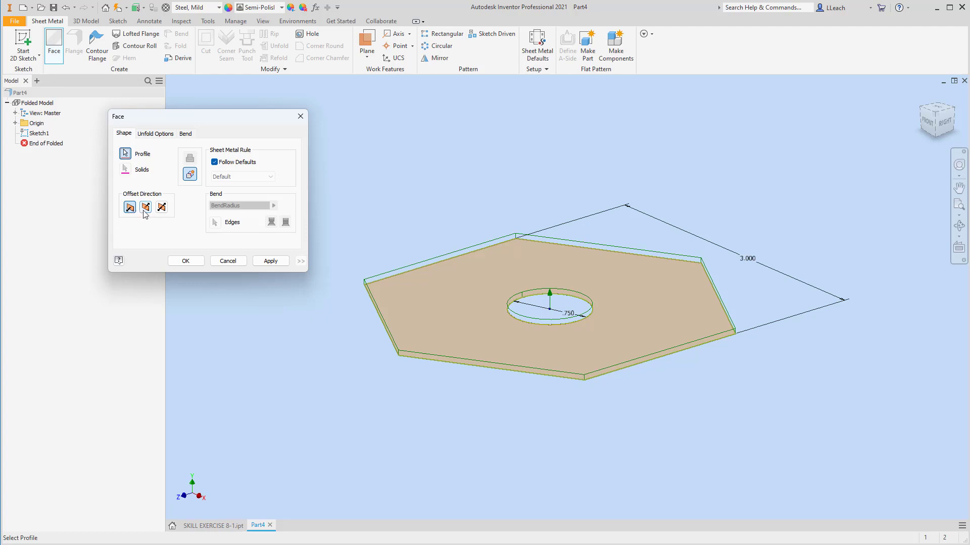
left_click(275, 261)
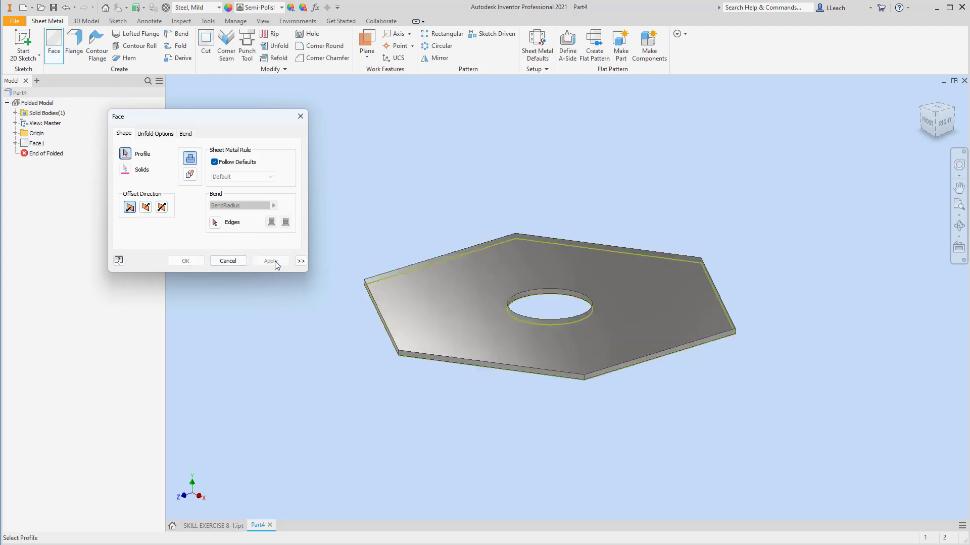
left_click(300, 116)
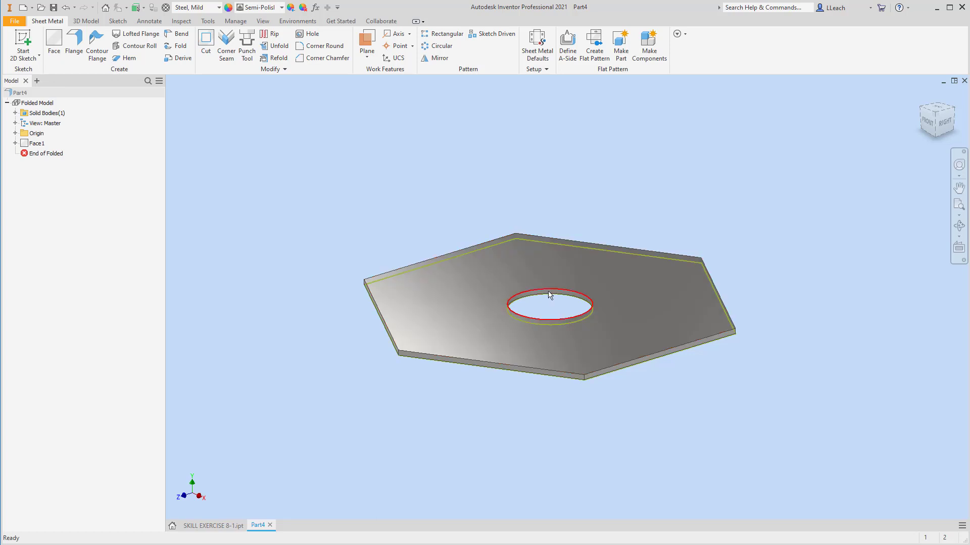
Add 0.750 in flanges around the face's whole outer edge loop, with the flange direction flipped
mouse_move(550, 296)
left_click(76, 53)
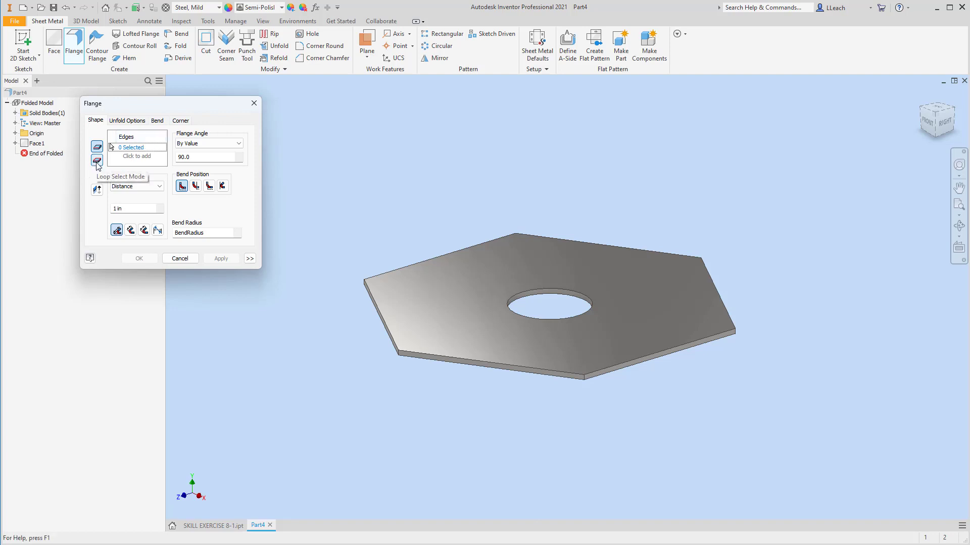
left_click(97, 162)
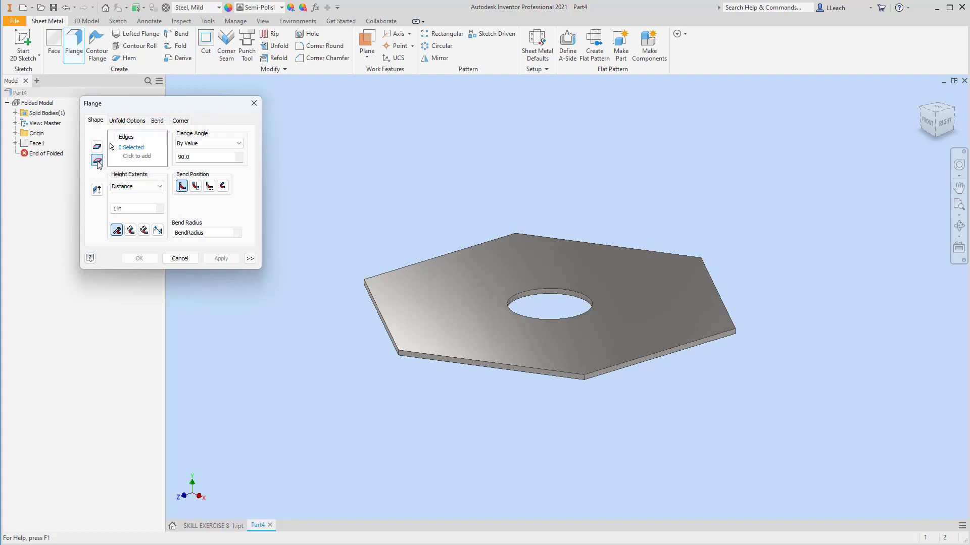
left_click(473, 370)
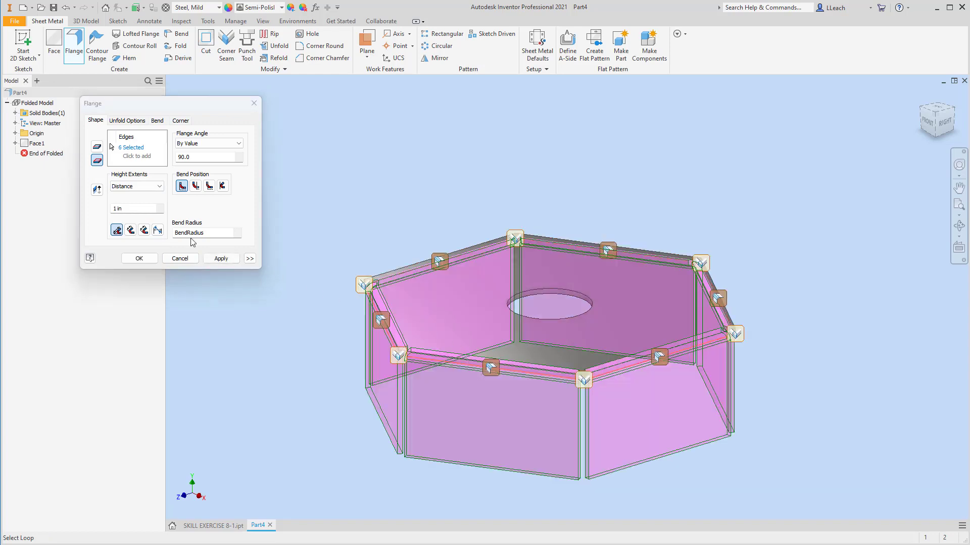
left_click(97, 191)
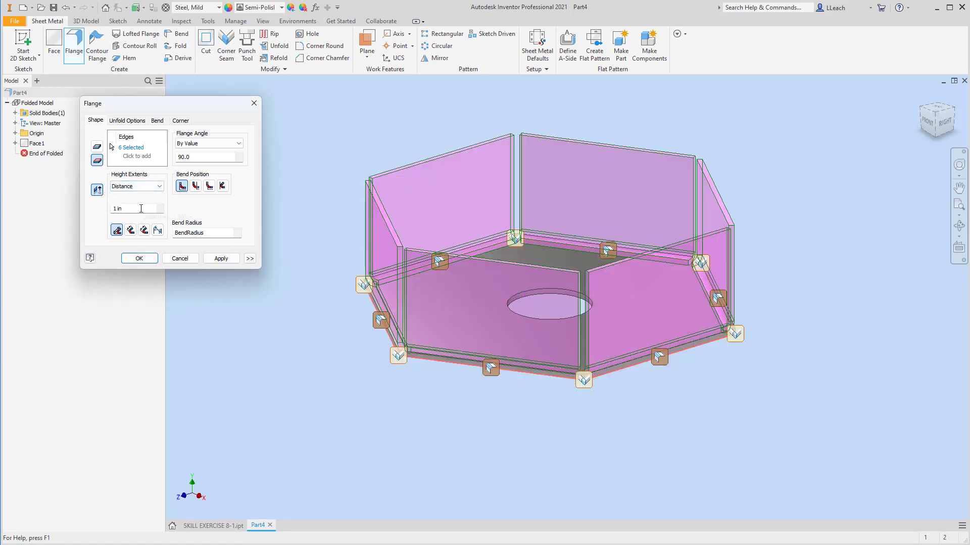
left_click_drag(150, 207, 109, 211)
key("BackSpace")
type(".750")
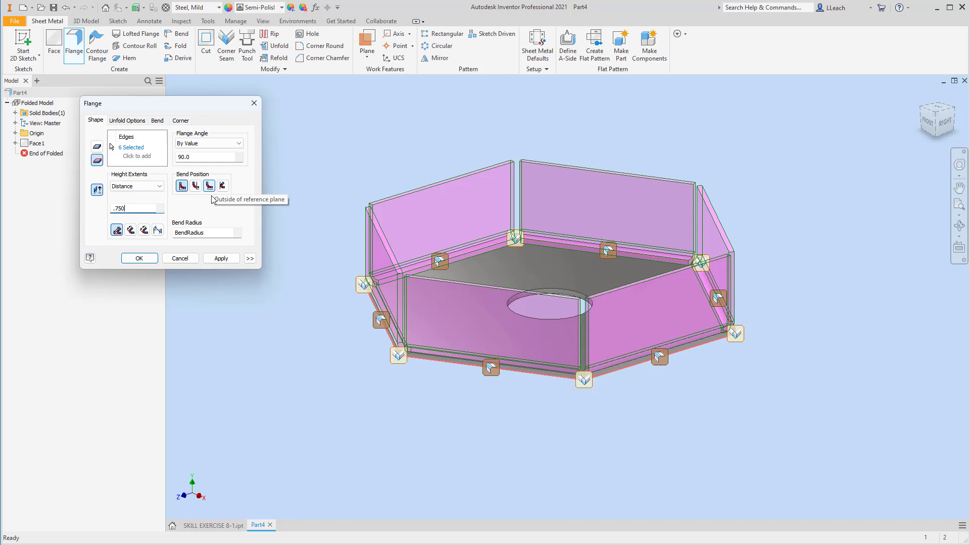
left_click(221, 258)
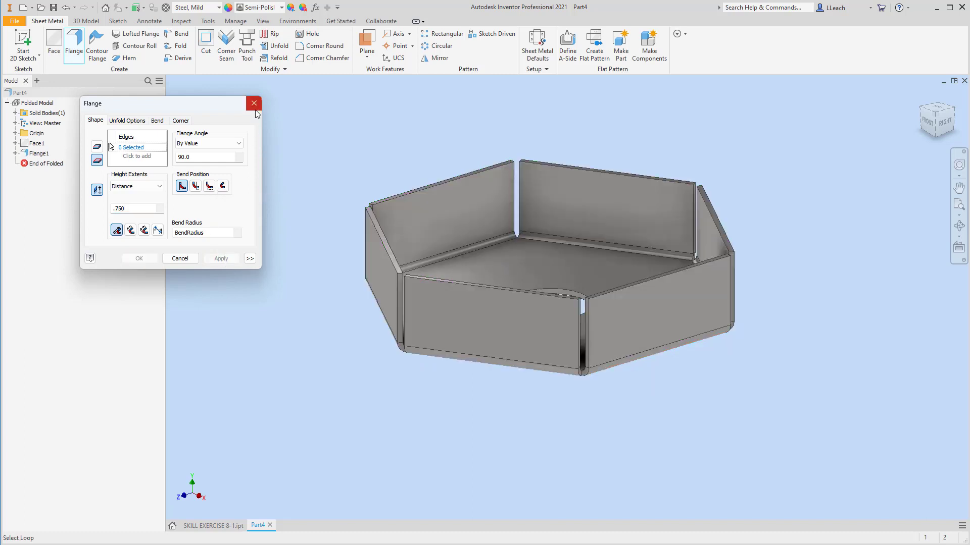
left_click(255, 108)
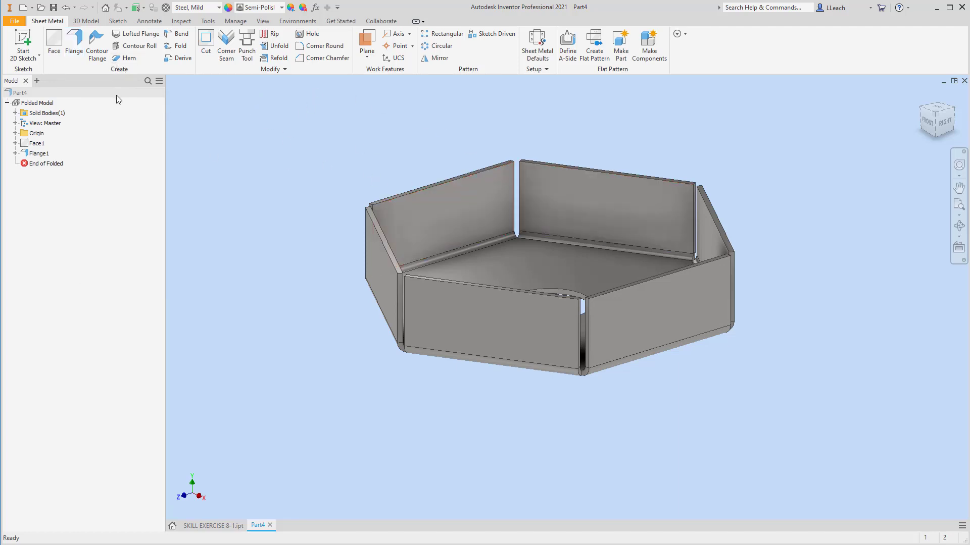
Measure the distance between two opposite flange faces
left_click(181, 21)
left_click(17, 43)
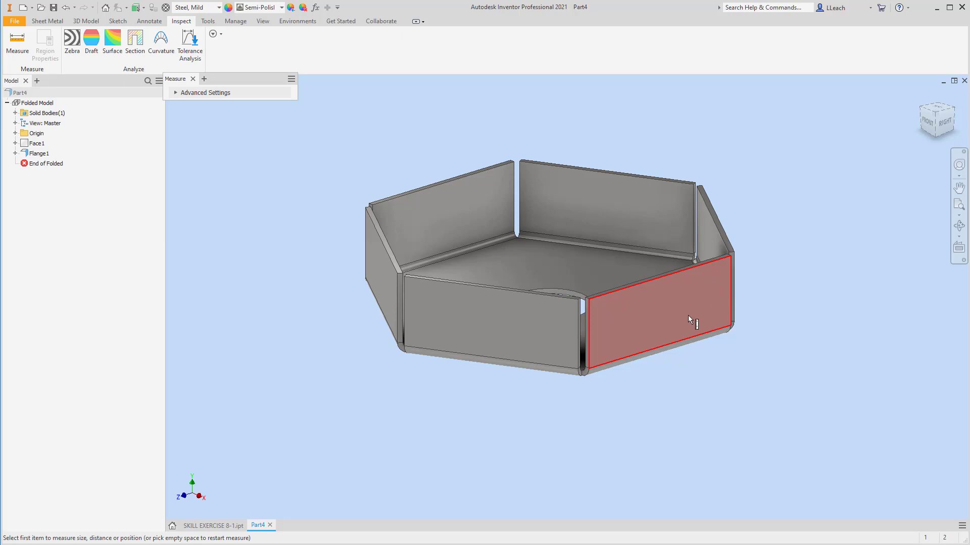
left_click(662, 309)
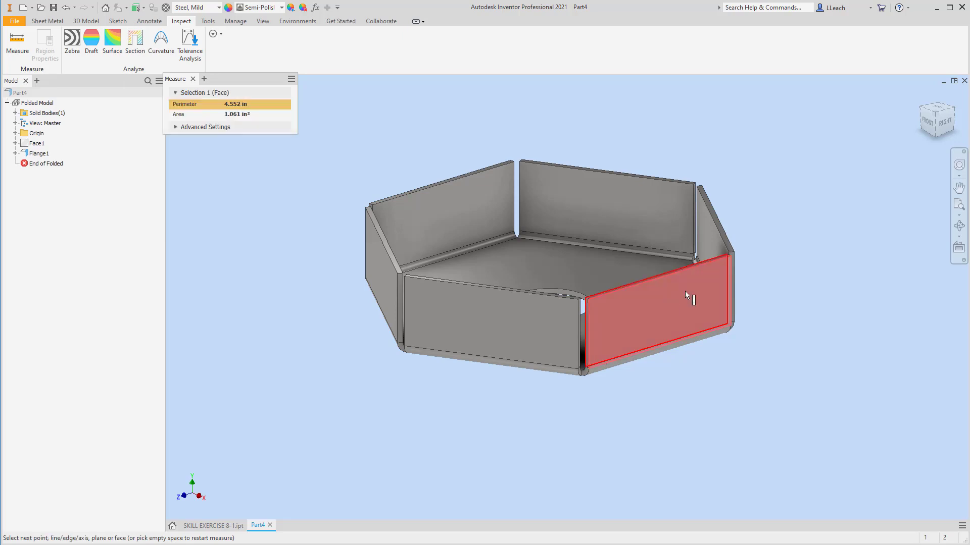
left_click(922, 110)
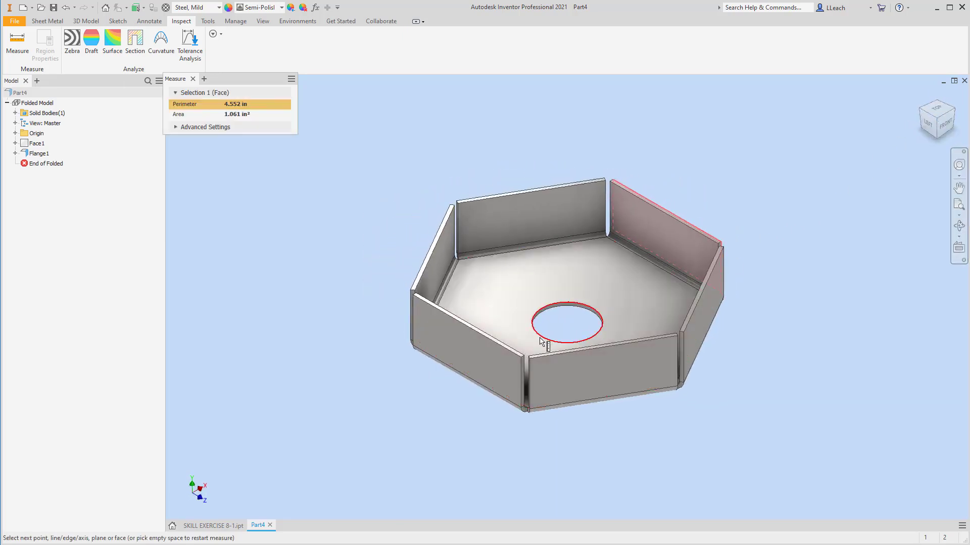
left_click(467, 351)
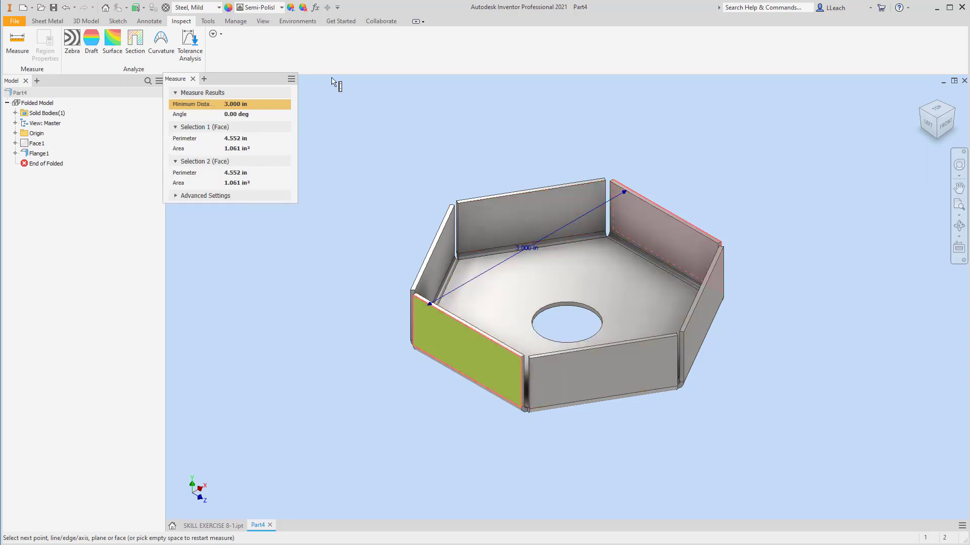
left_click(193, 79)
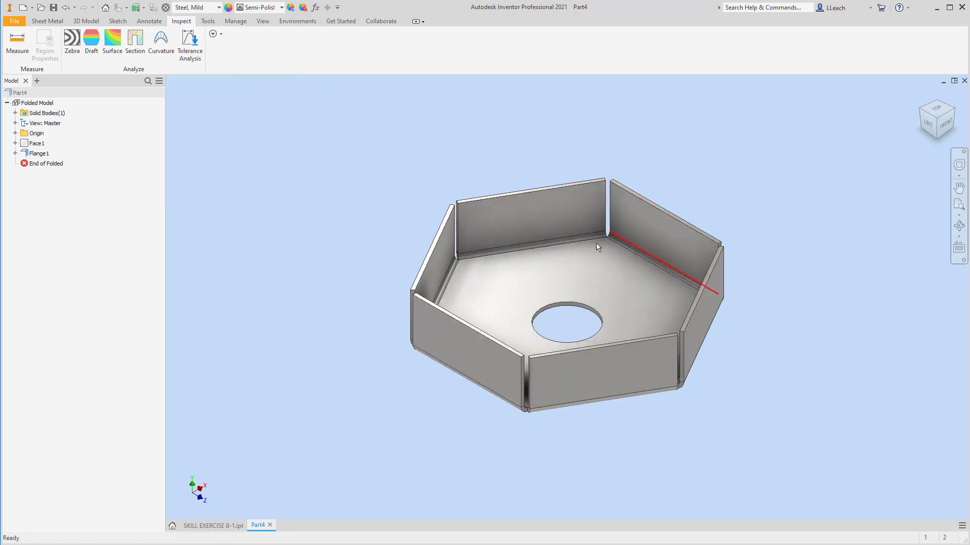
Measure the distance between a flange's top edge face and the base face
left_click(17, 41)
scroll(453, 309, "up", 5)
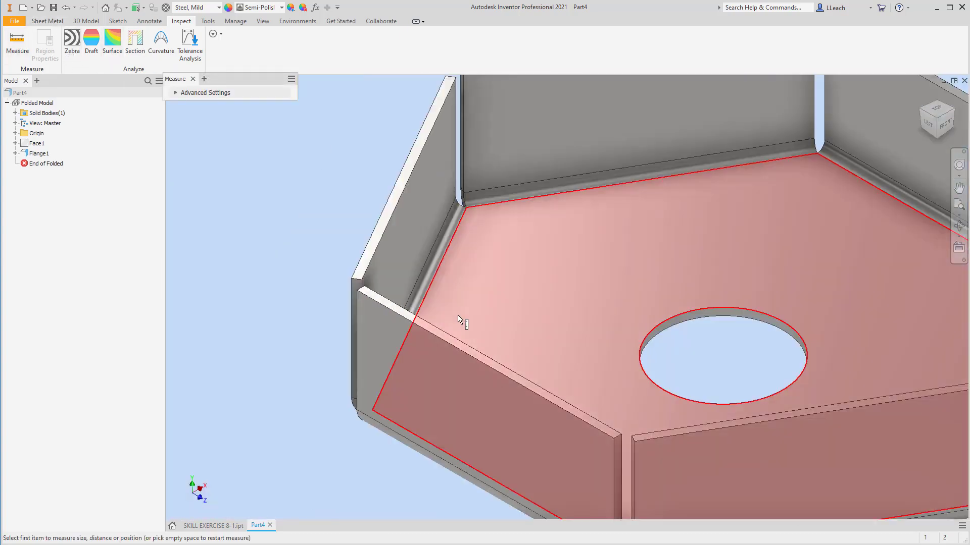
scroll(459, 324, "up", 5)
scroll(430, 390, "up", 3)
left_click(418, 392)
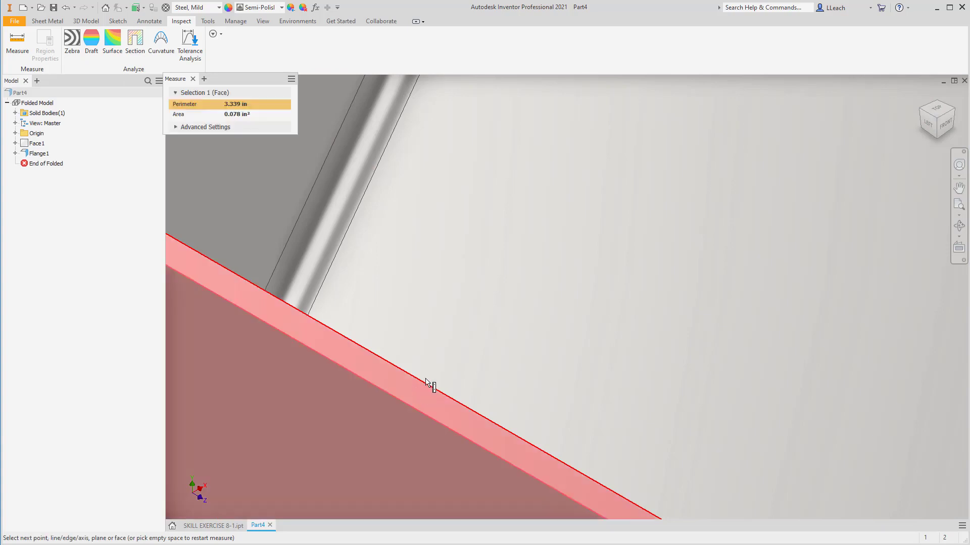
left_click(937, 136)
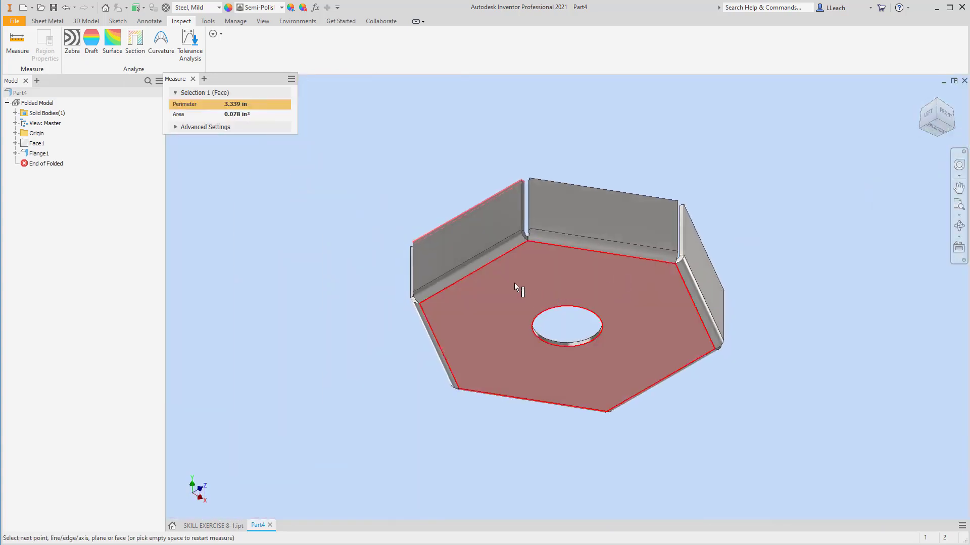
left_click(511, 282)
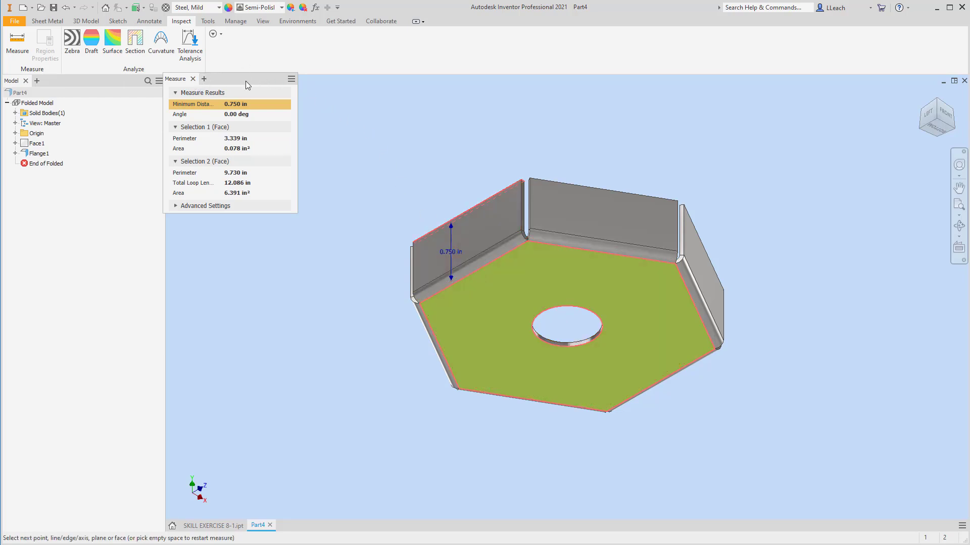
left_click(192, 79)
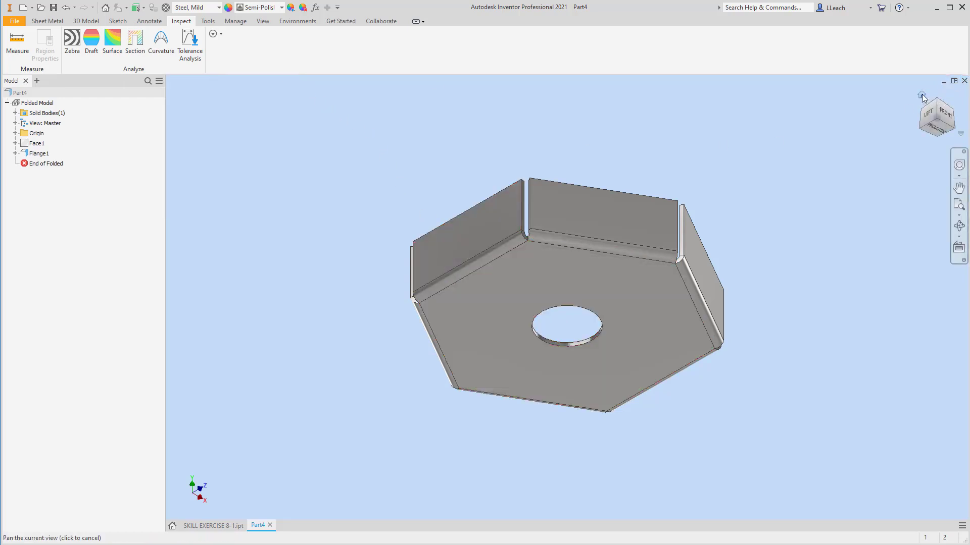
Start a flange on the top edge of one upright flange, flip its direction, and set its height to 0.5 in
left_click(922, 96)
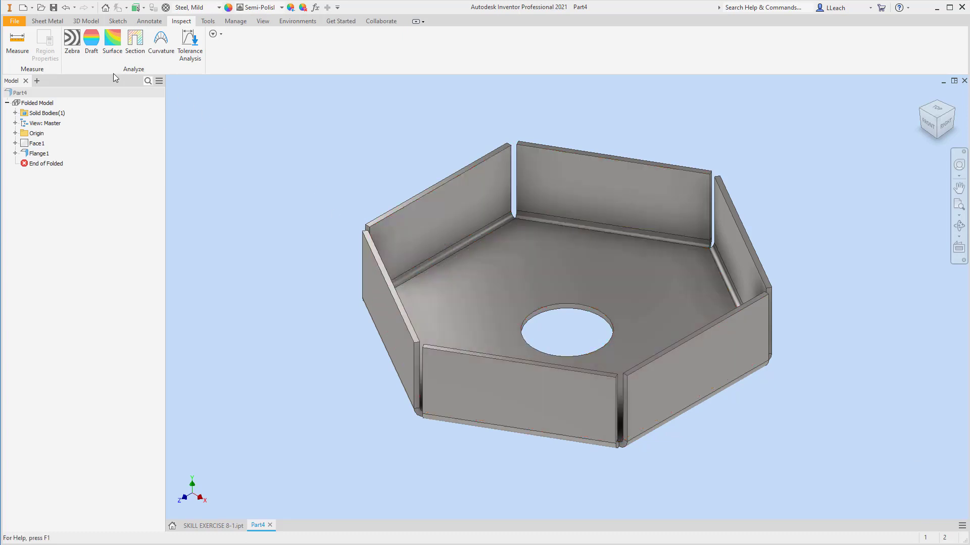
left_click(47, 21)
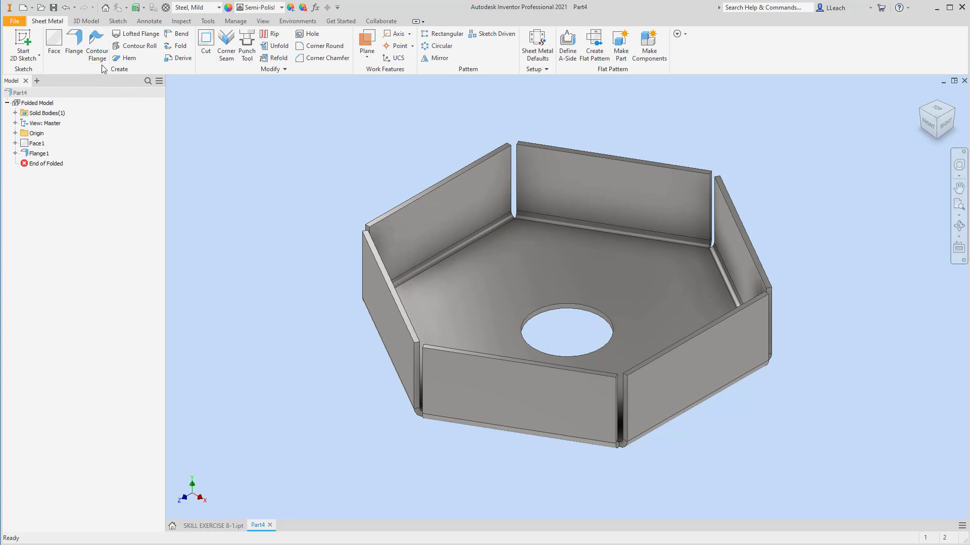
left_click(73, 46)
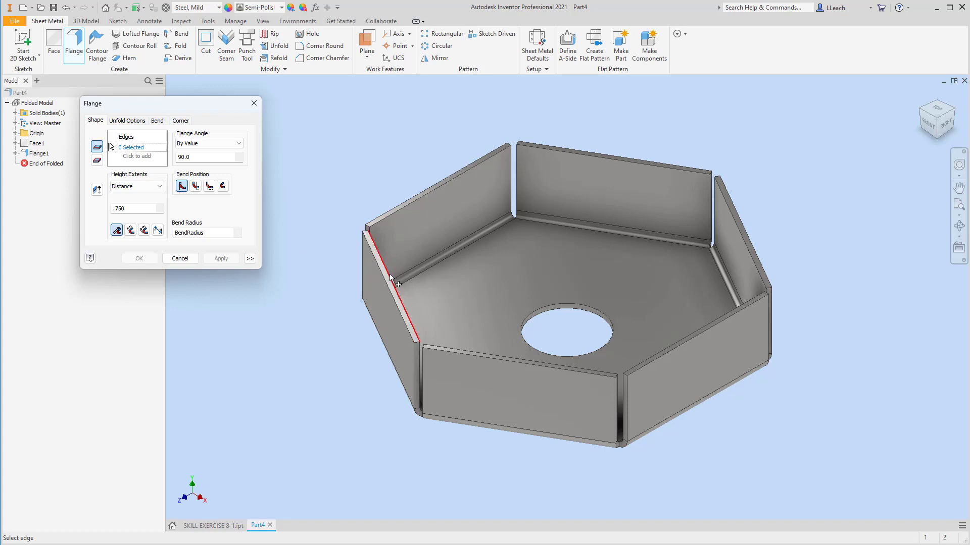
scroll(391, 274, "up", 2)
scroll(390, 276, "down", 2)
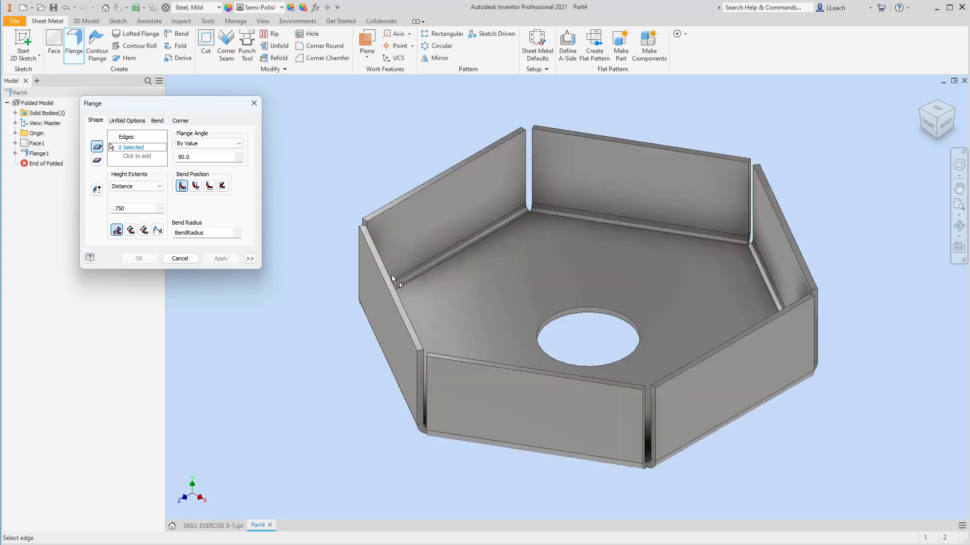
left_click(390, 277)
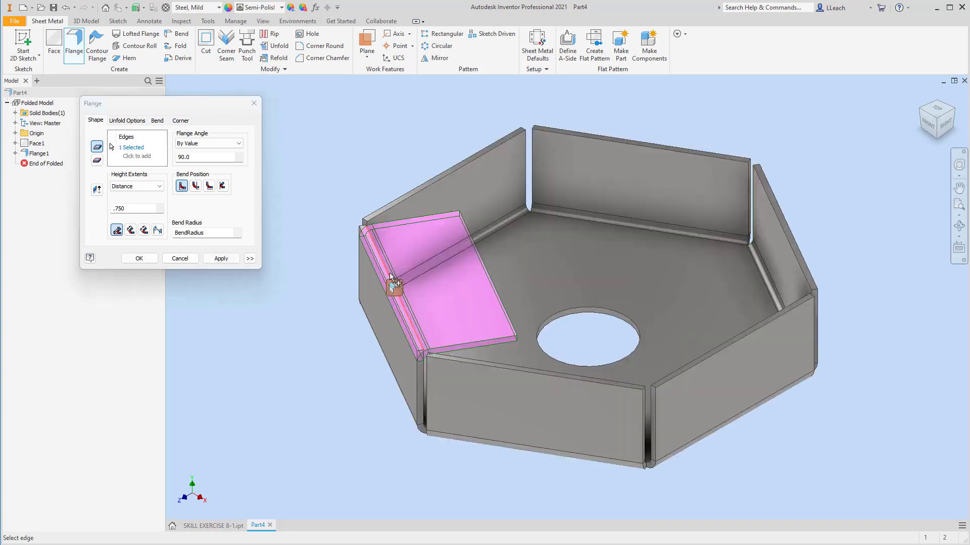
left_click(98, 191)
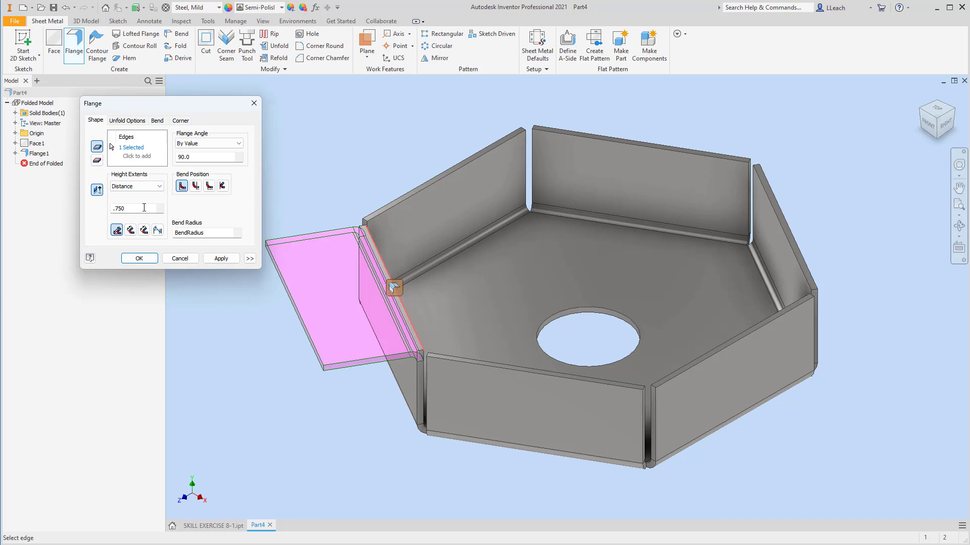
left_click_drag(141, 209, 105, 213)
type(".5")
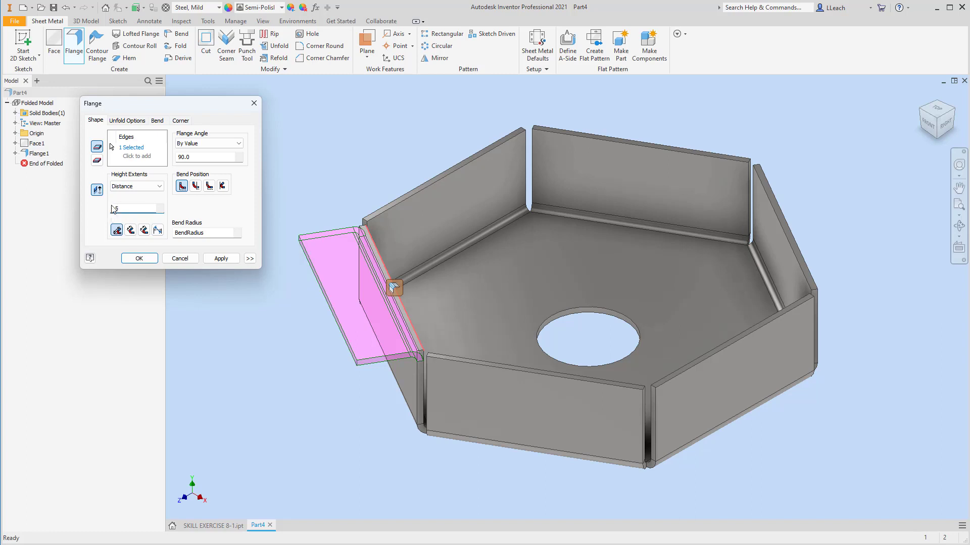
Set the flange's width extents to a centred width of 0.750 in and apply it
left_click(250, 259)
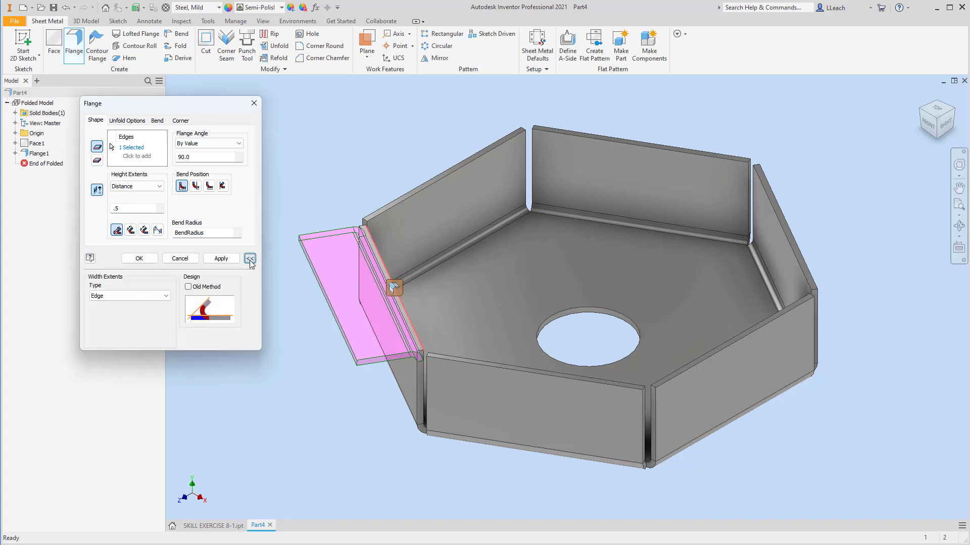
left_click(124, 296)
left_click(106, 305)
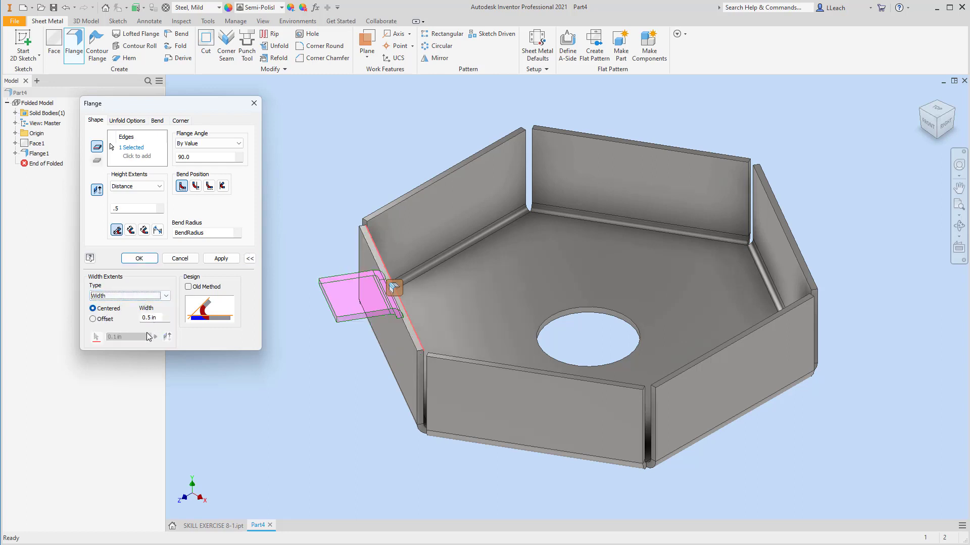
left_click(144, 318)
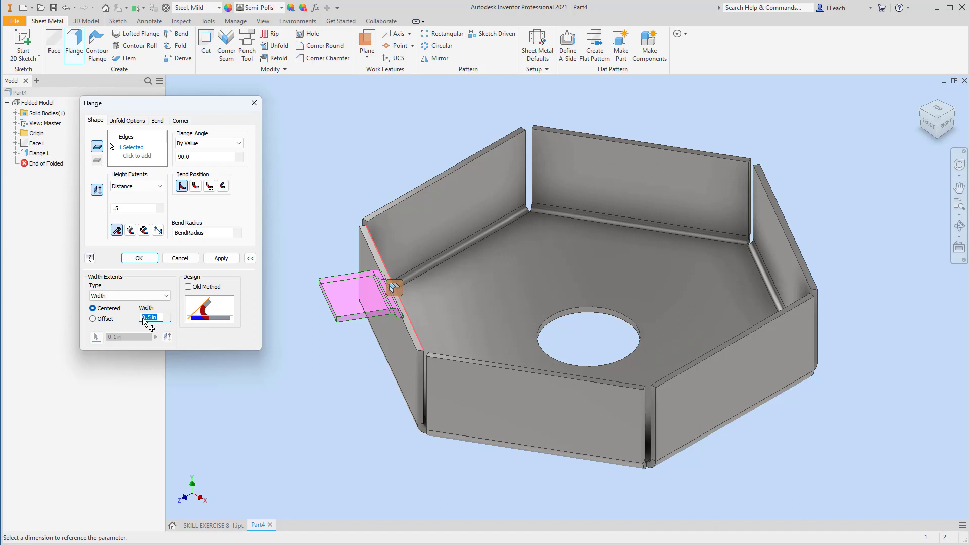
type(".75")
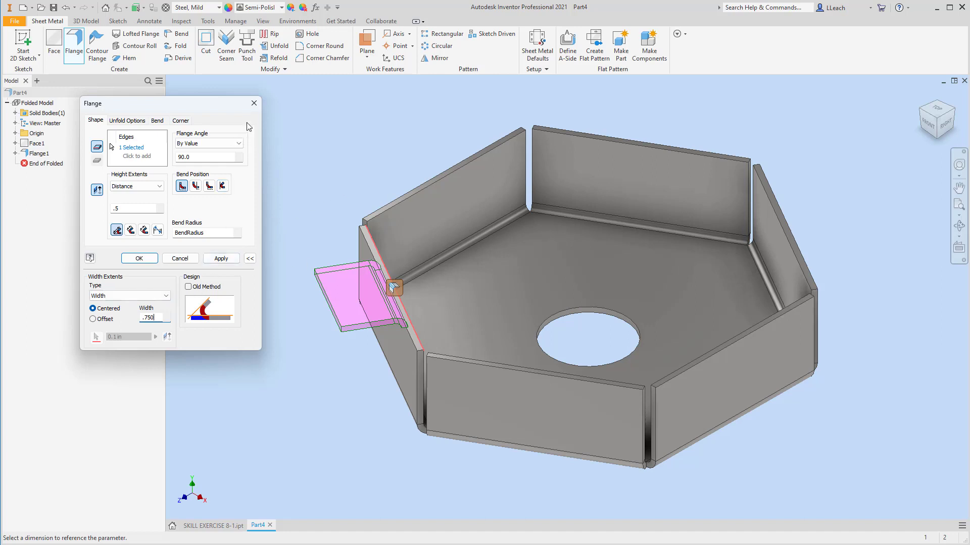
left_click(221, 258)
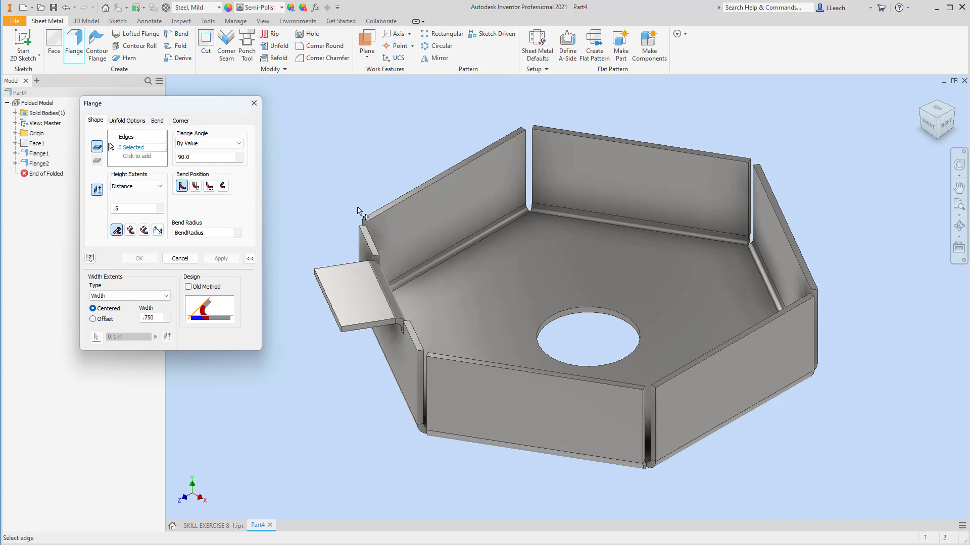
Add a matching tab flange on the top edge of the opposite upright flange
left_click(784, 235)
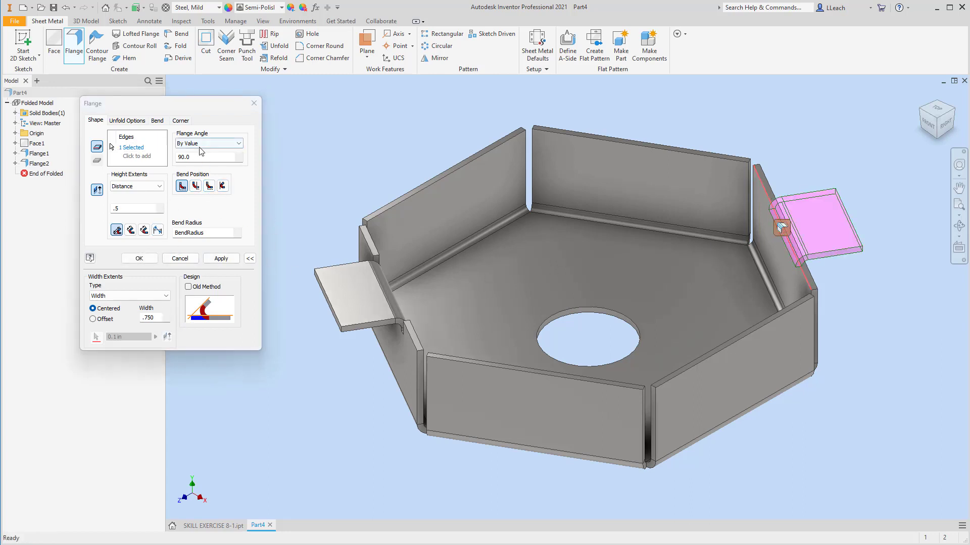
left_click(221, 258)
left_click(258, 103)
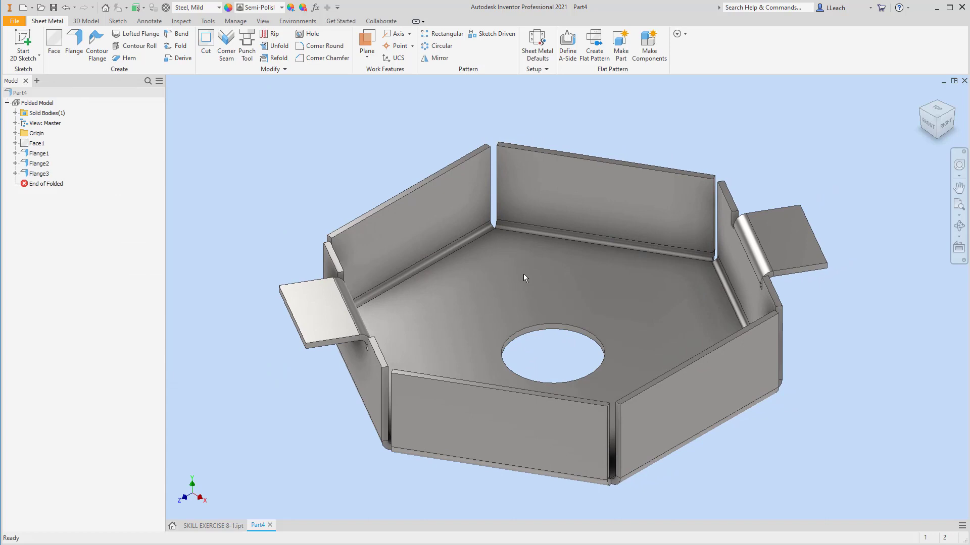
Round the four outer corners of both tabs with a 0.125 in corner radius
middle_click_drag(524, 274, 511, 253)
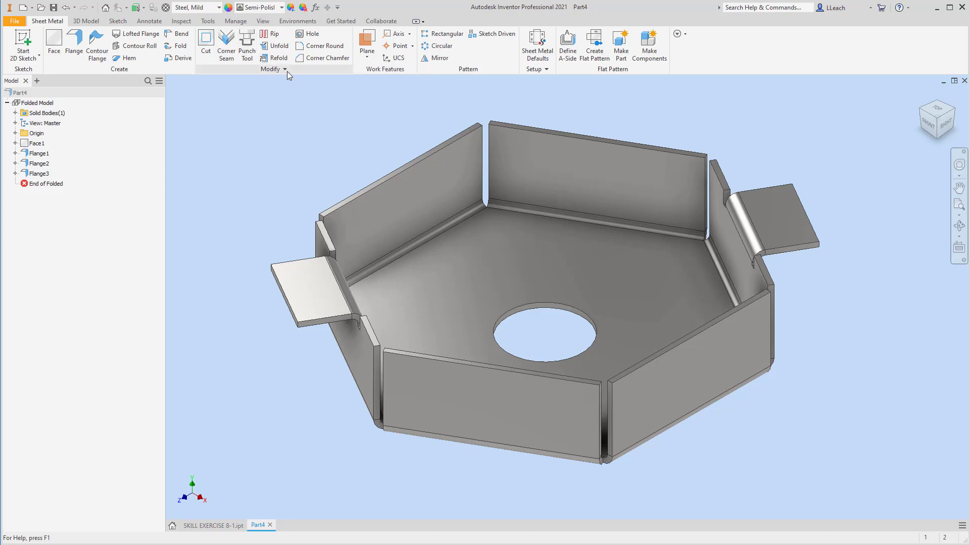
left_click(318, 47)
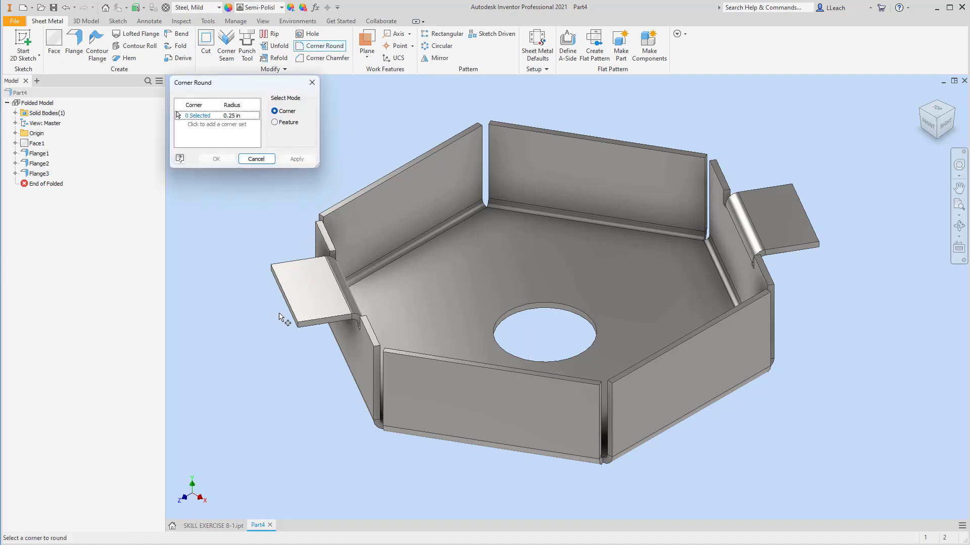
scroll(282, 314, "up", 3)
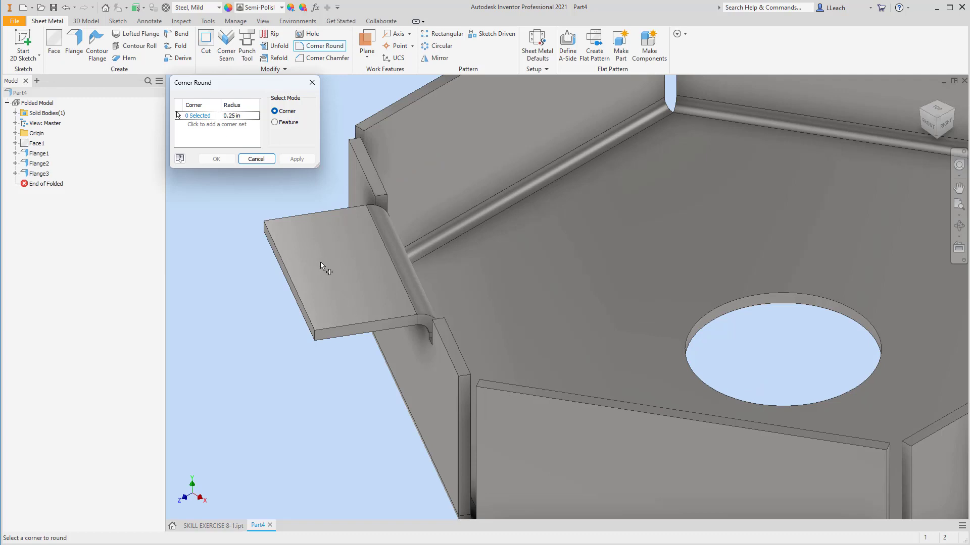
left_click(250, 116)
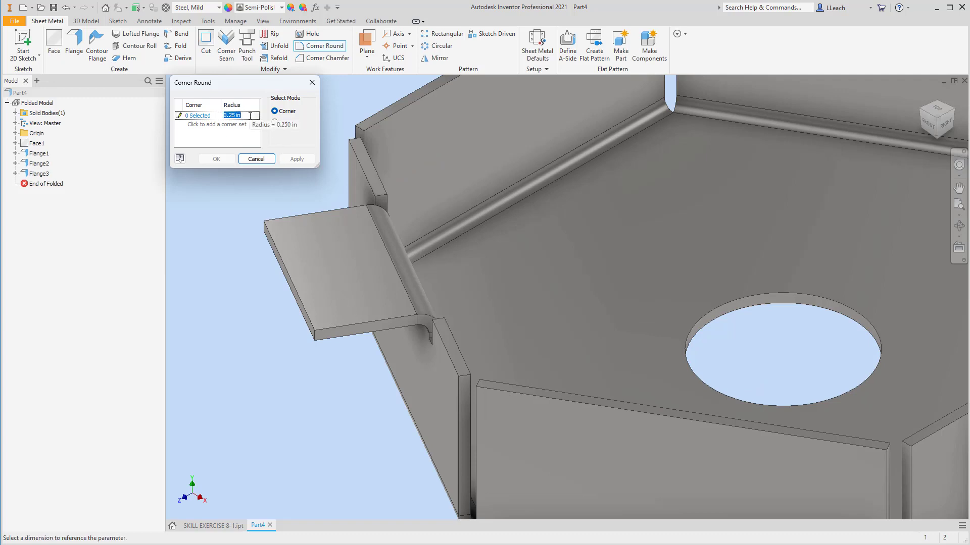
key("BackSpace")
left_click(207, 116)
left_click(316, 337)
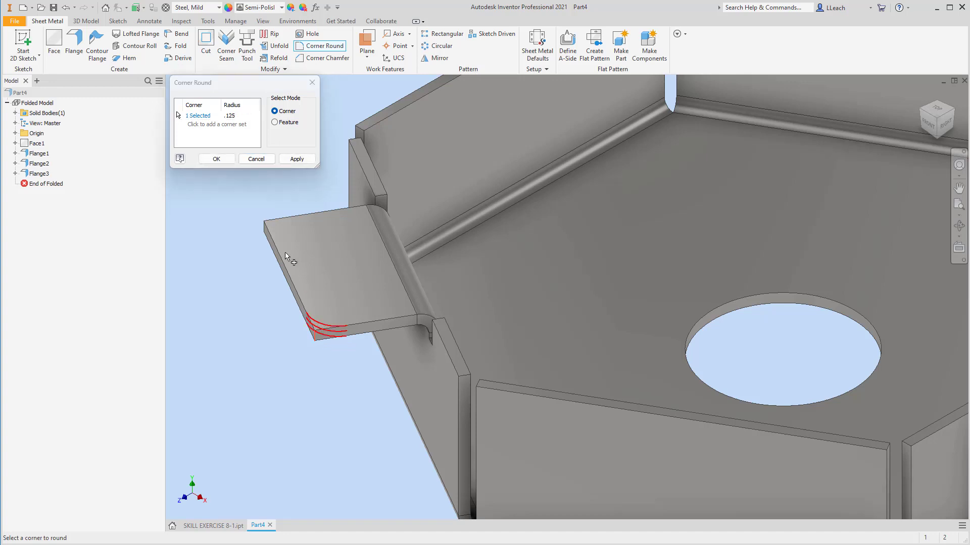
left_click(271, 232)
scroll(503, 234, "down", 5)
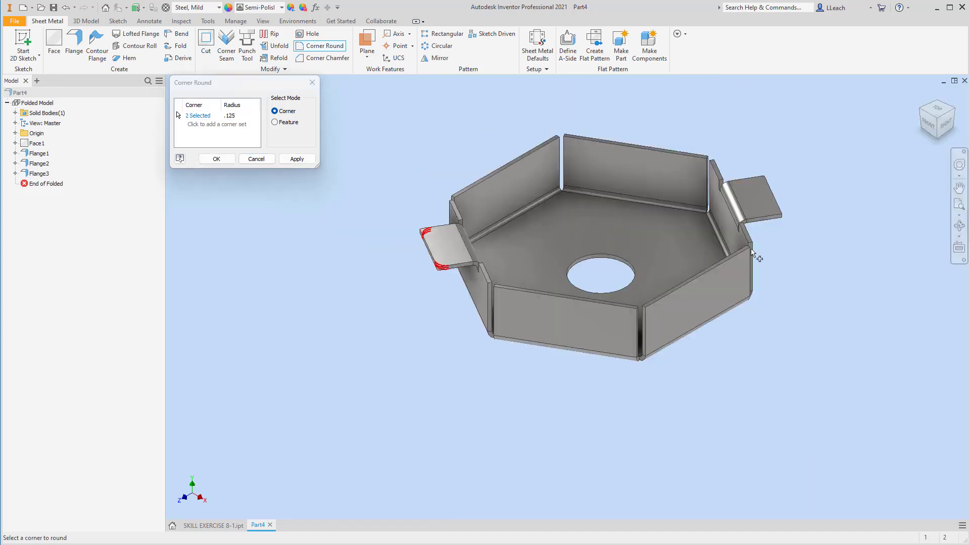
scroll(811, 230, "up", 3)
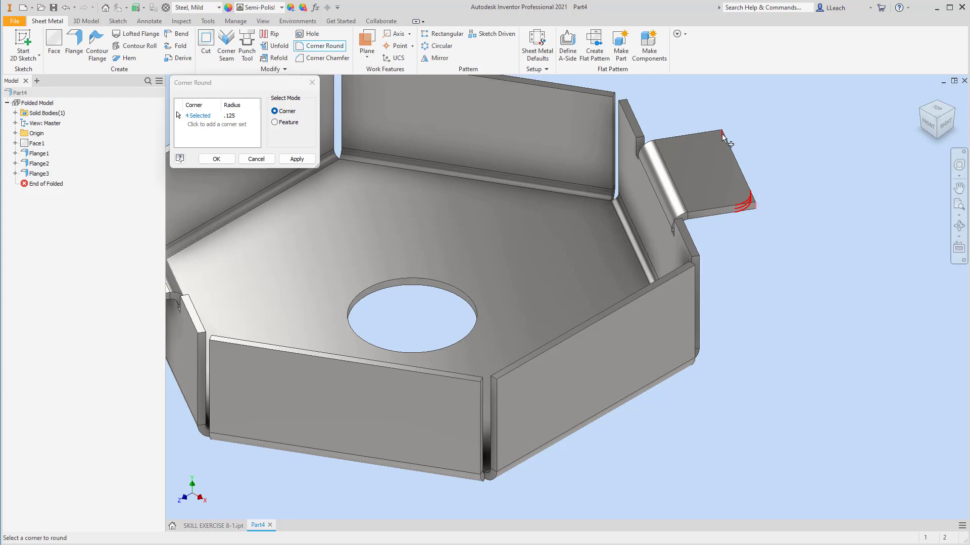
left_click(298, 160)
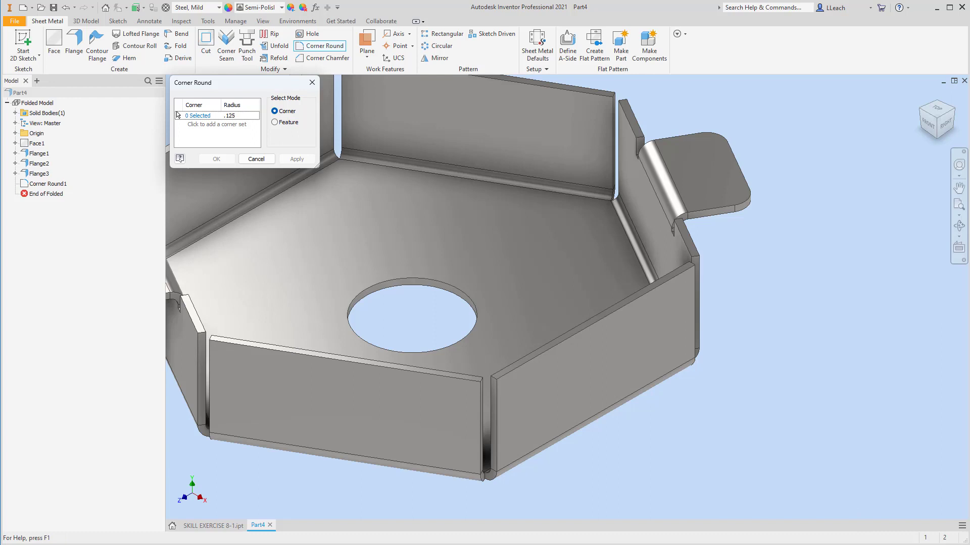
left_click(311, 82)
Add 0.125 in holes concentric with each rounded tab corner, two on each tab
middle_click_drag(481, 226, 632, 242)
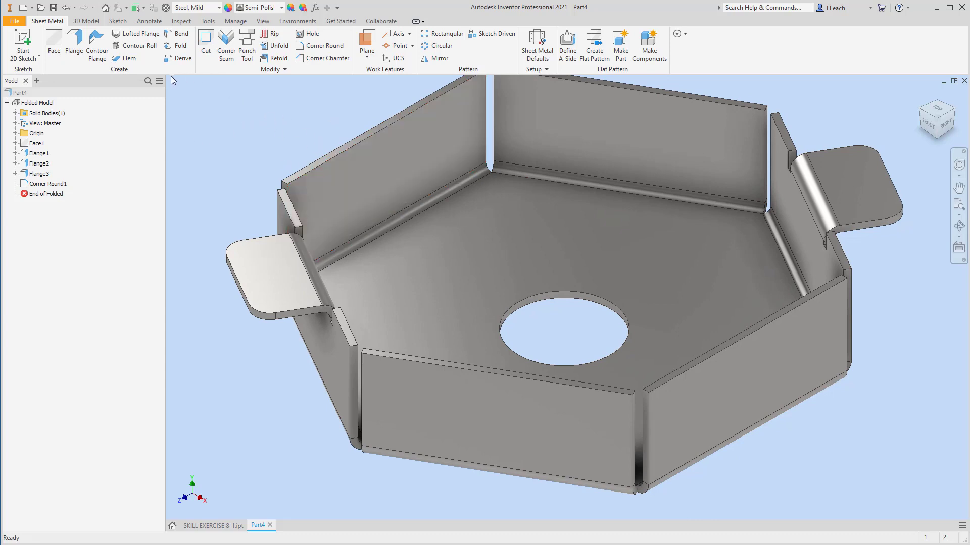
left_click(312, 36)
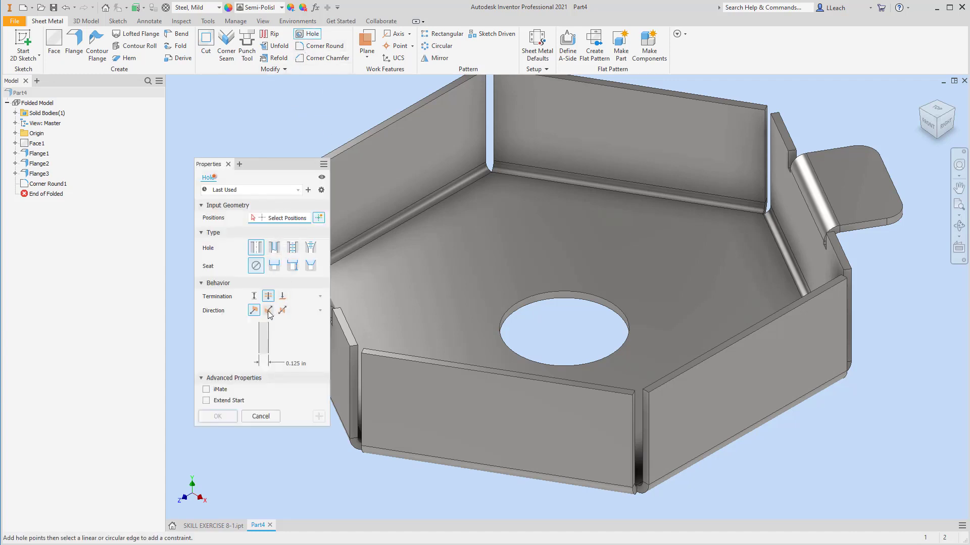
left_click(295, 363)
key("BackSpace")
left_click_drag(290, 167, 532, 166)
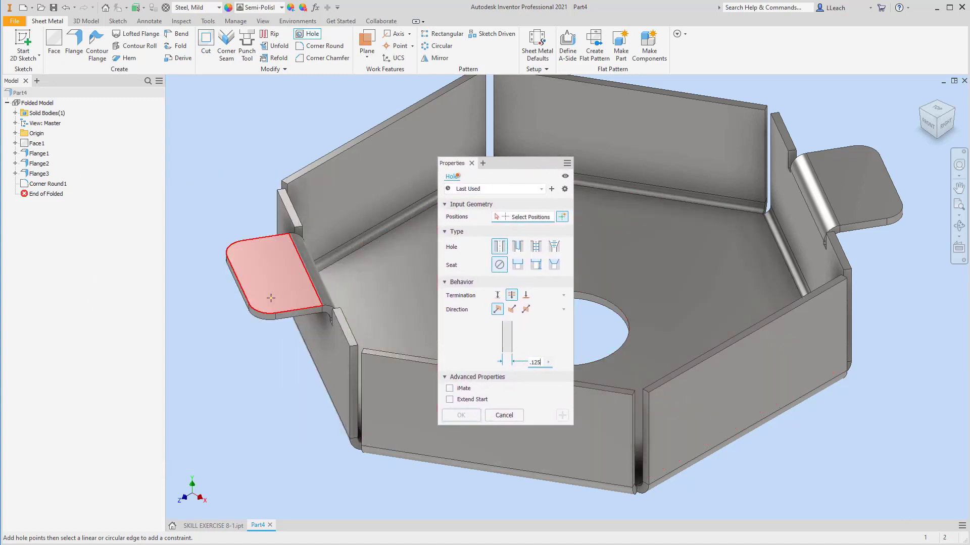
left_click(269, 300)
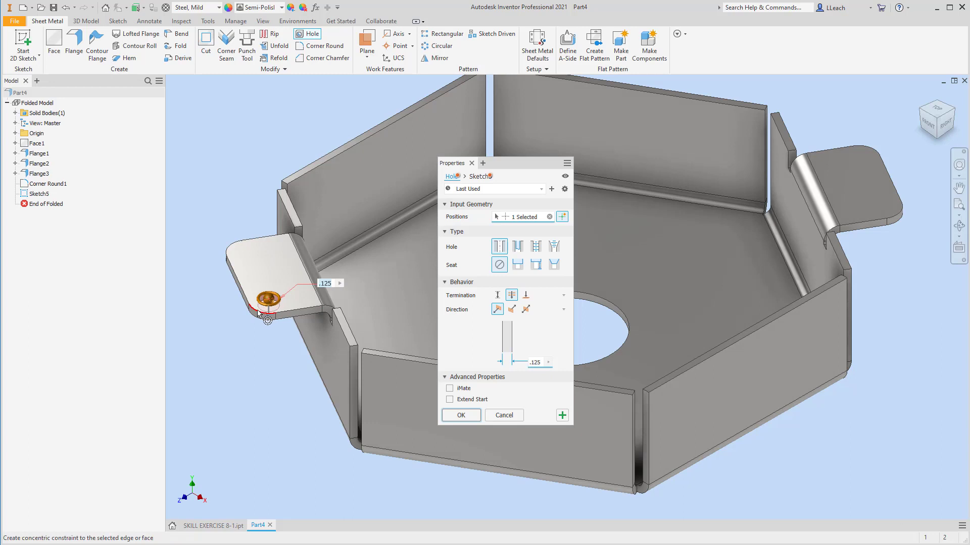
left_click(259, 313)
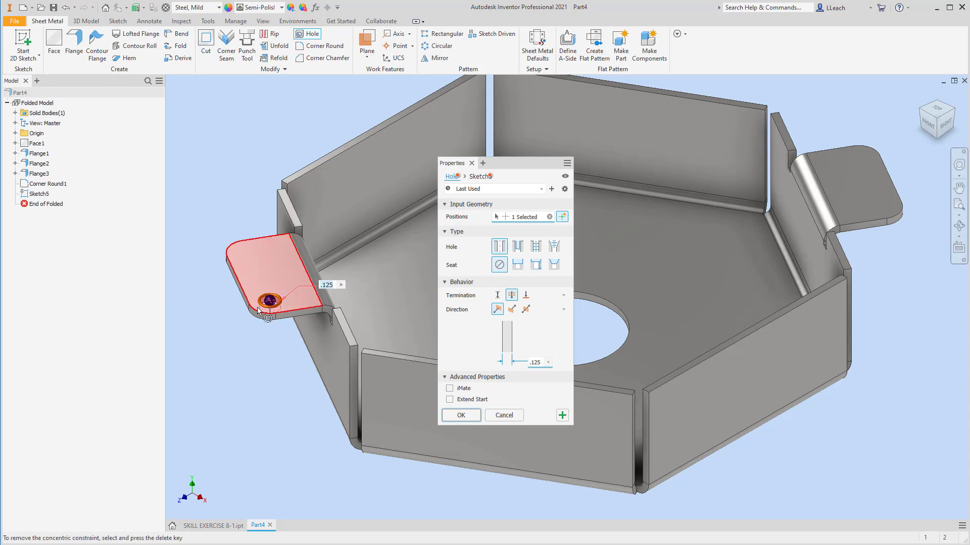
left_click(248, 254)
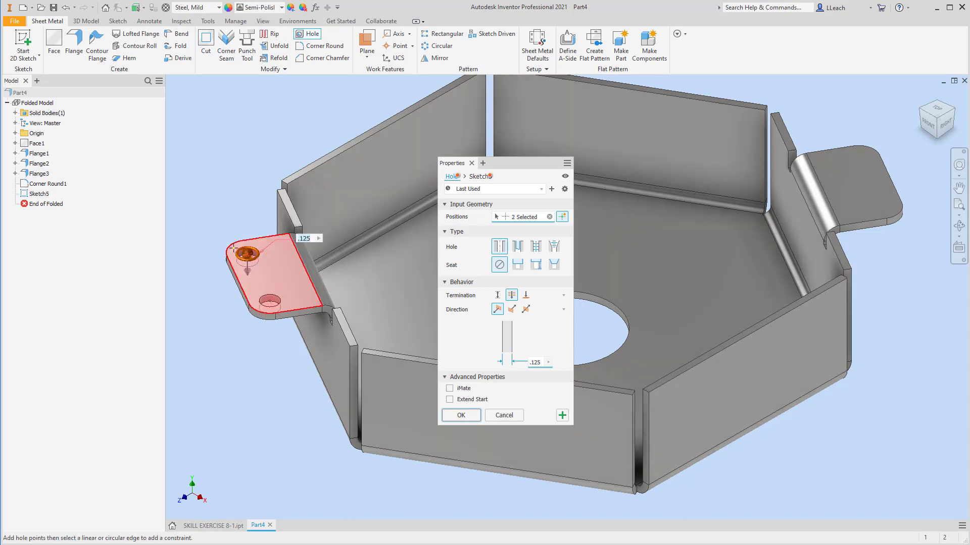
left_click(234, 251)
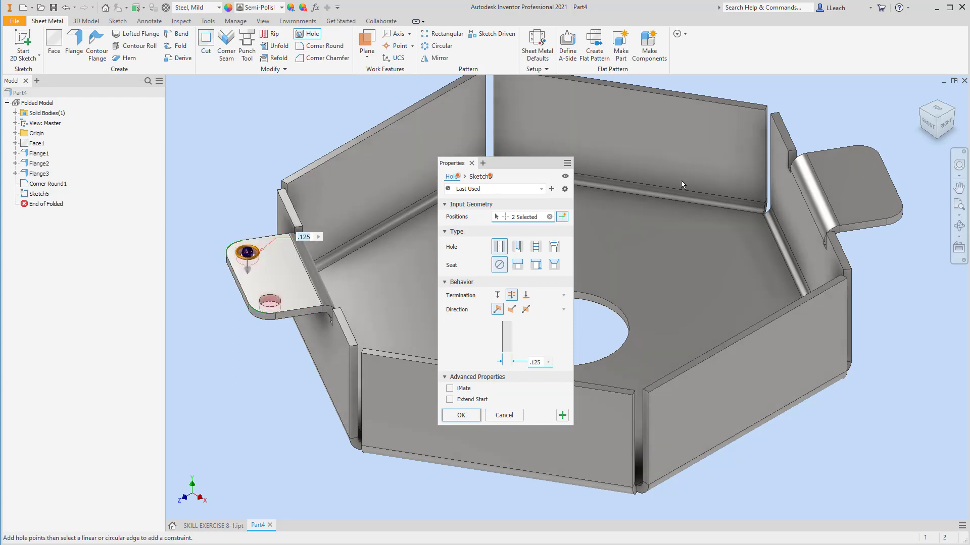
left_click(881, 205)
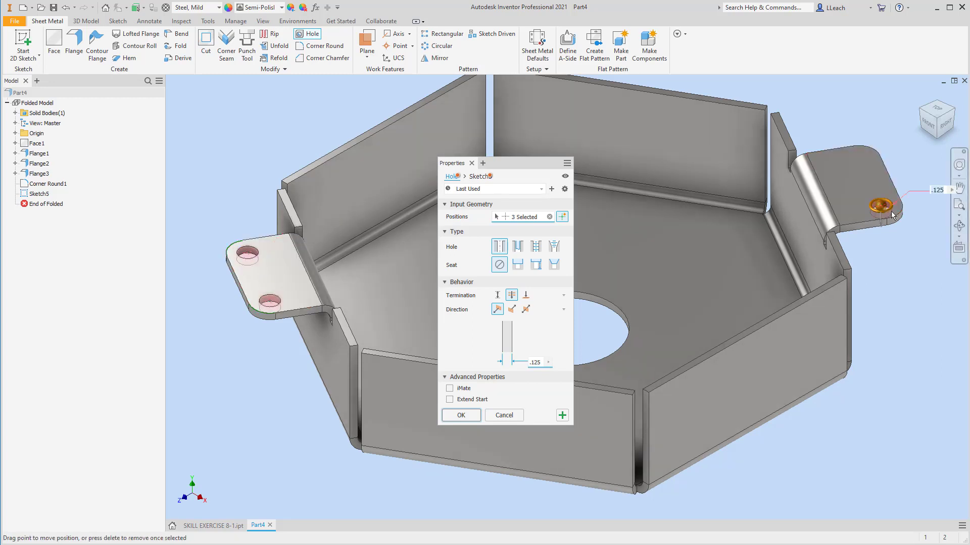
left_click(863, 162)
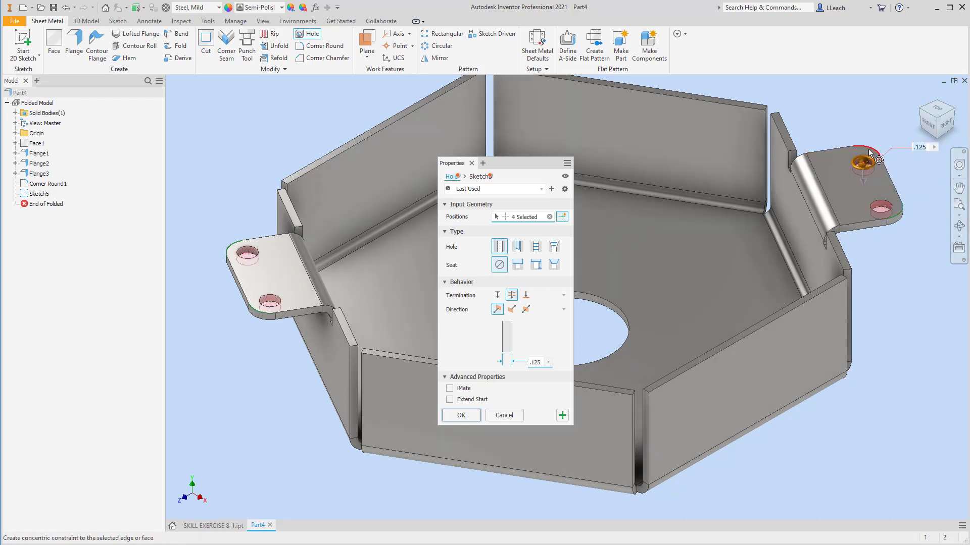
left_click(870, 152)
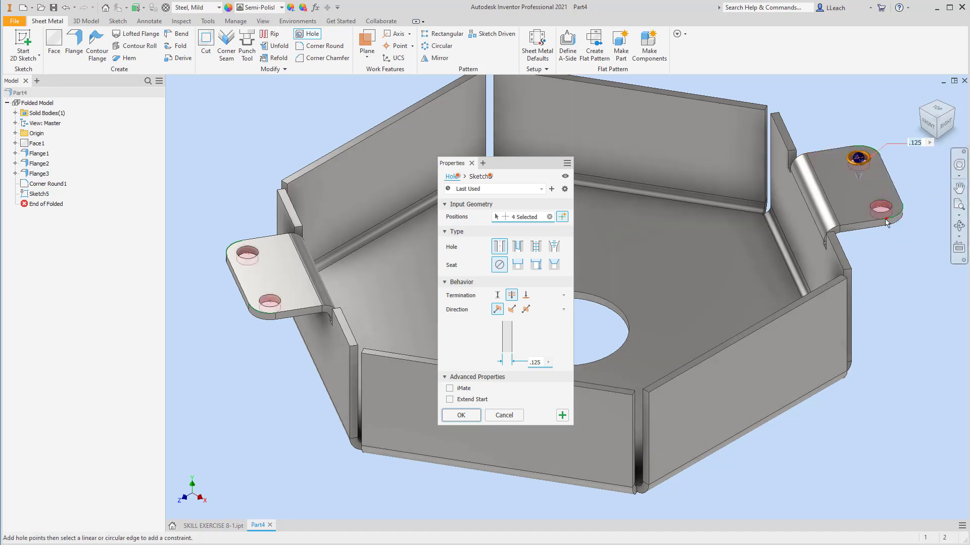
left_click(456, 415)
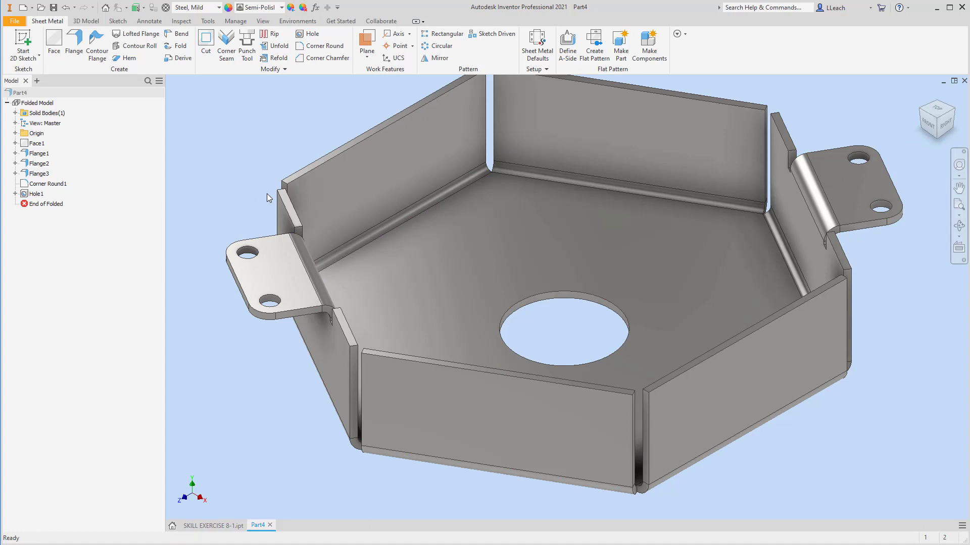
Unfold all bends of the part, keeping the hexagonal base face as the stationary reference
scroll(583, 309, "up", 3)
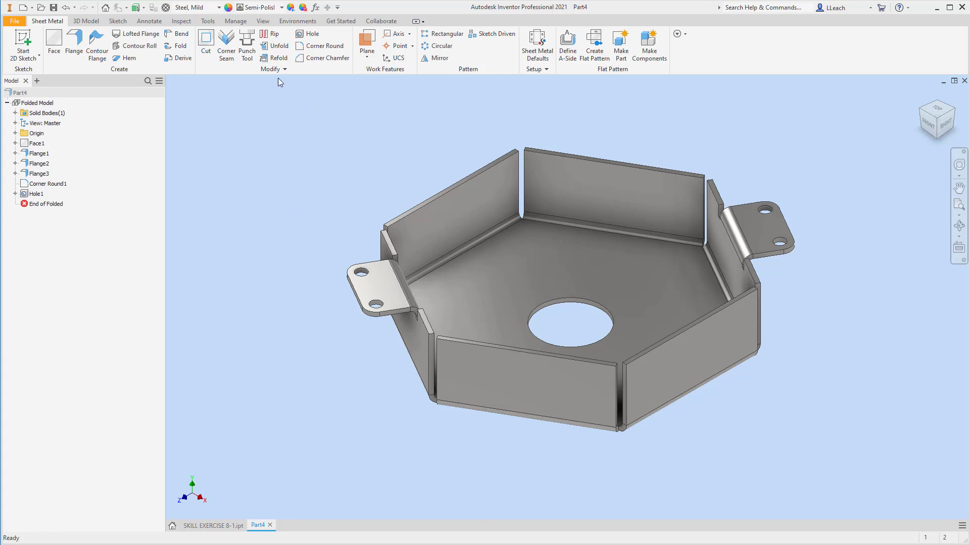
left_click(279, 48)
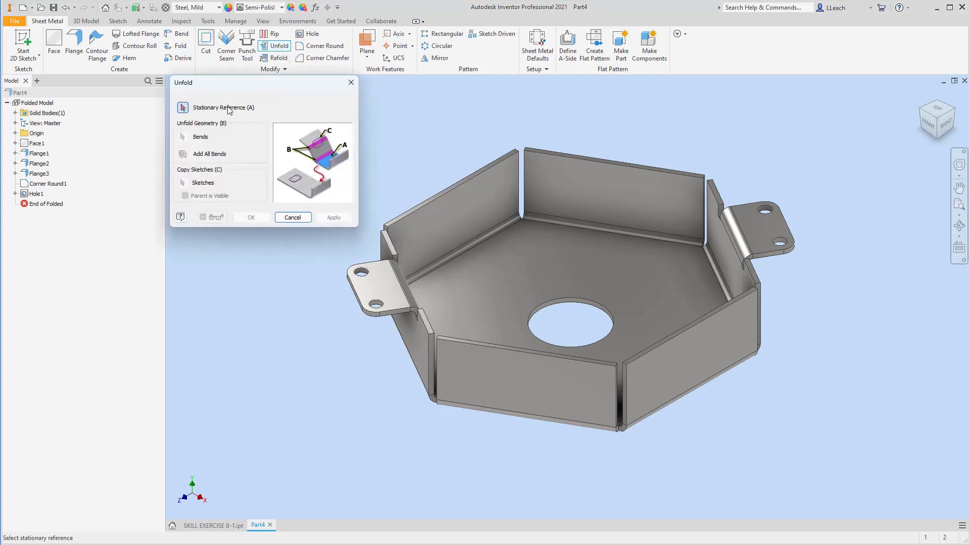
left_click(504, 285)
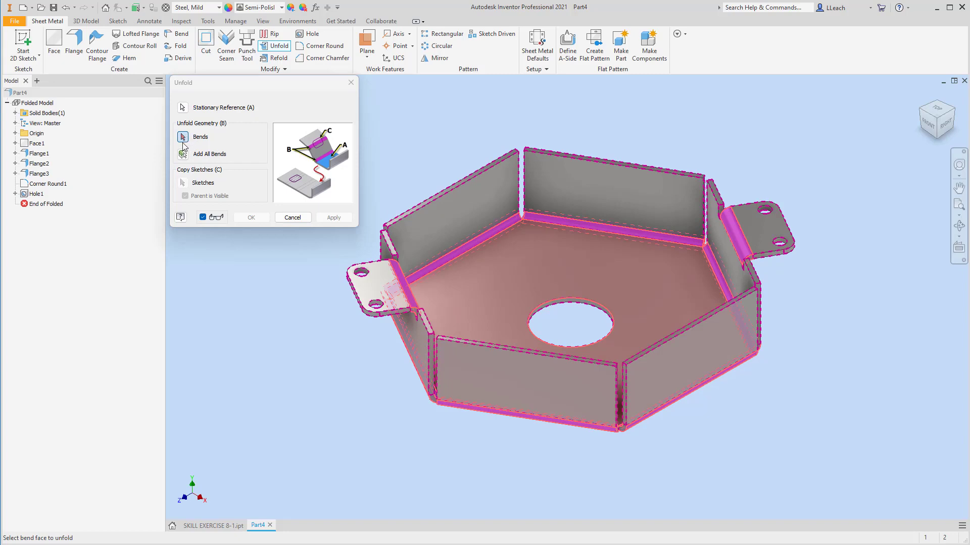
left_click(201, 155)
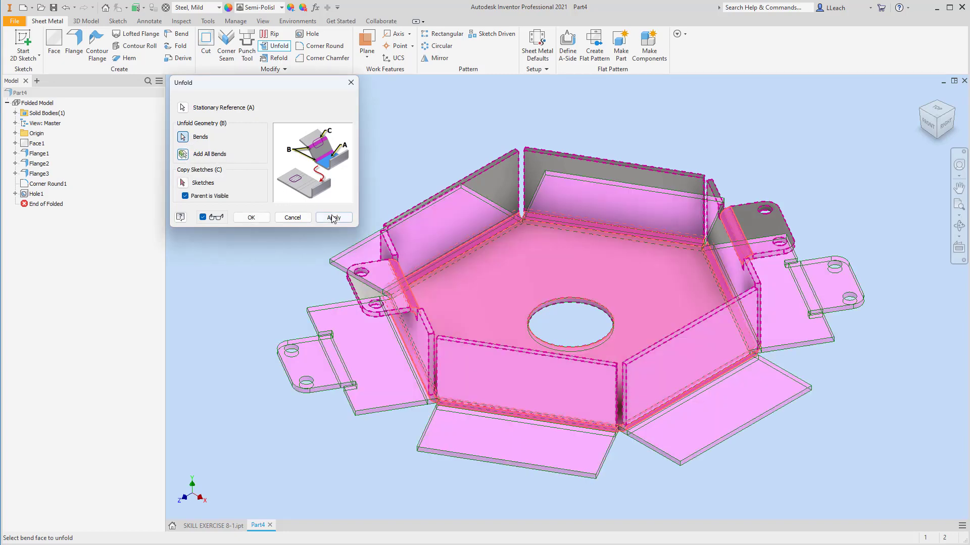
left_click(333, 218)
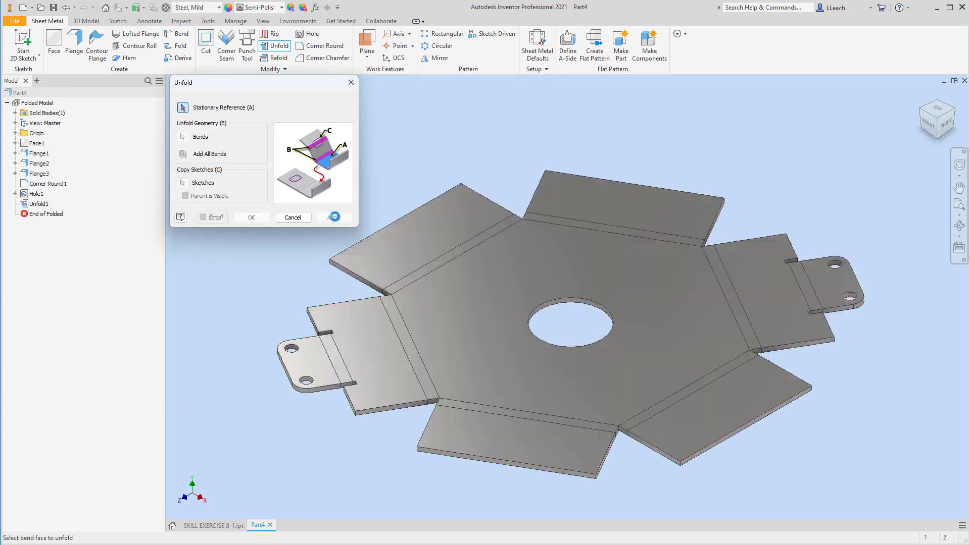
left_click(352, 85)
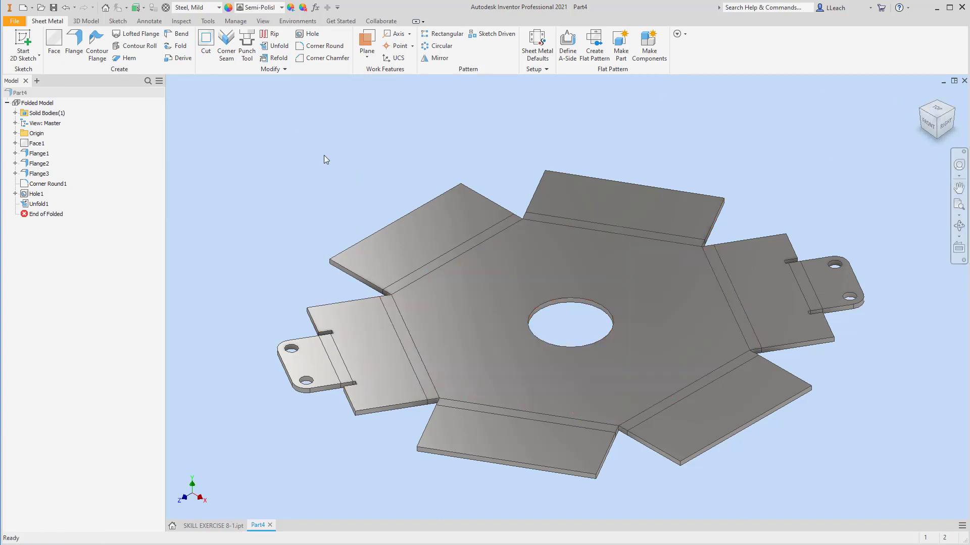
Start a 2D sketch on the unfolded hexagonal base face
left_click(38, 55)
left_click(32, 82)
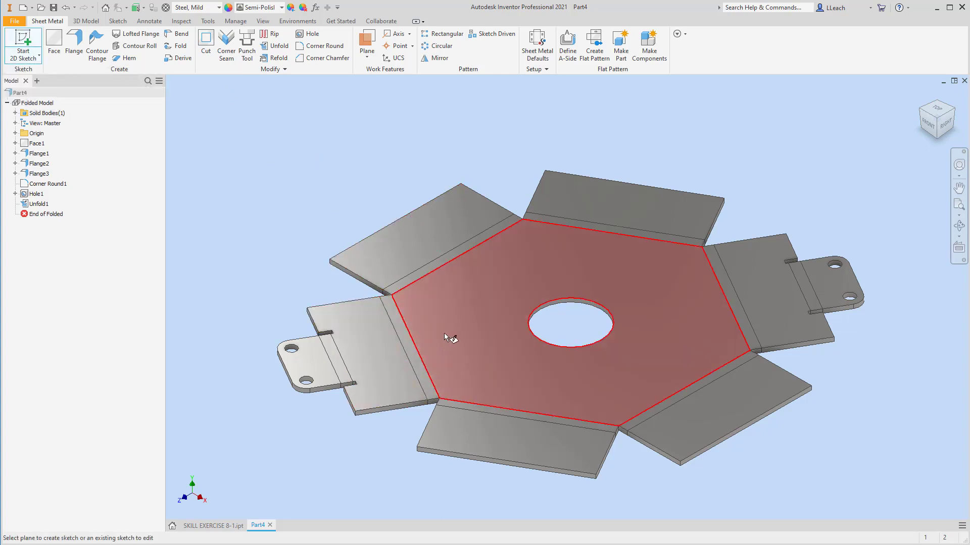
left_click(437, 333)
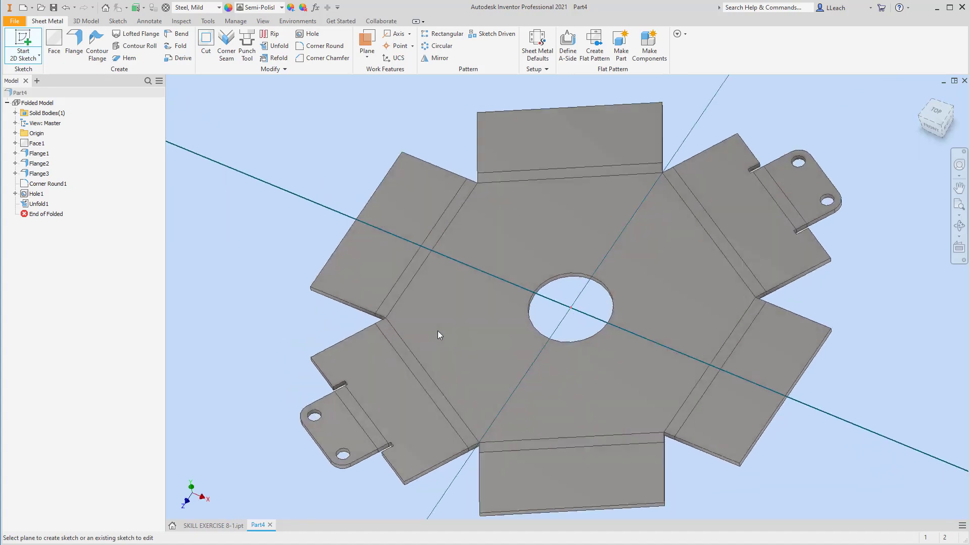
mouse_move(498, 319)
middle_mouse_down()
mouse_move(474, 236)
mouse_move(466, 286)
middle_mouse_up()
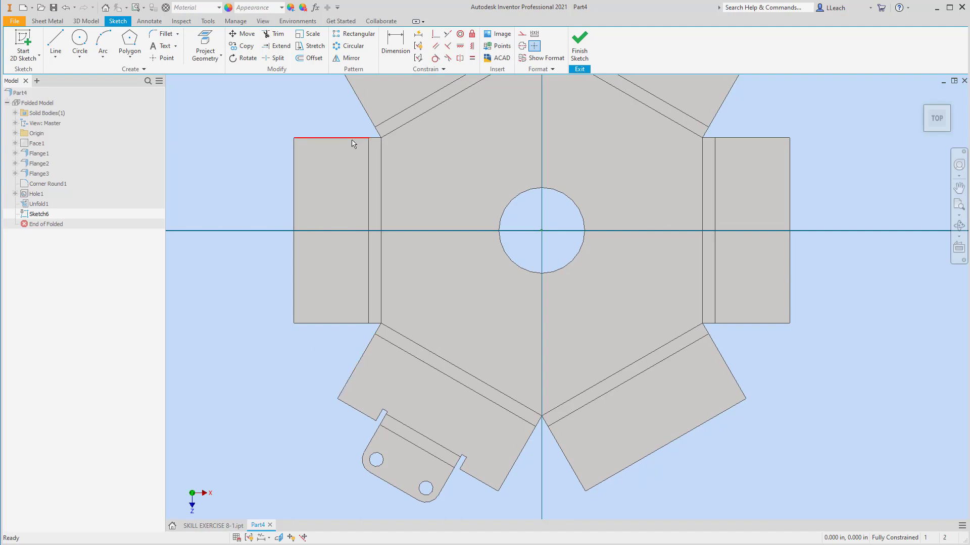
Sketch a centre-to-centre slot about 0.86 in long crossing the lower-left flange's bend
left_click(135, 59)
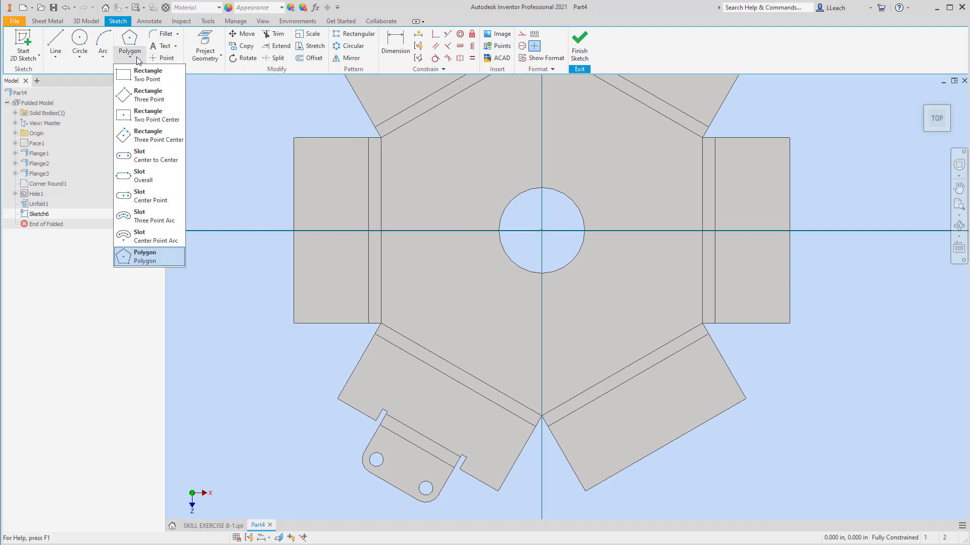
left_click(155, 161)
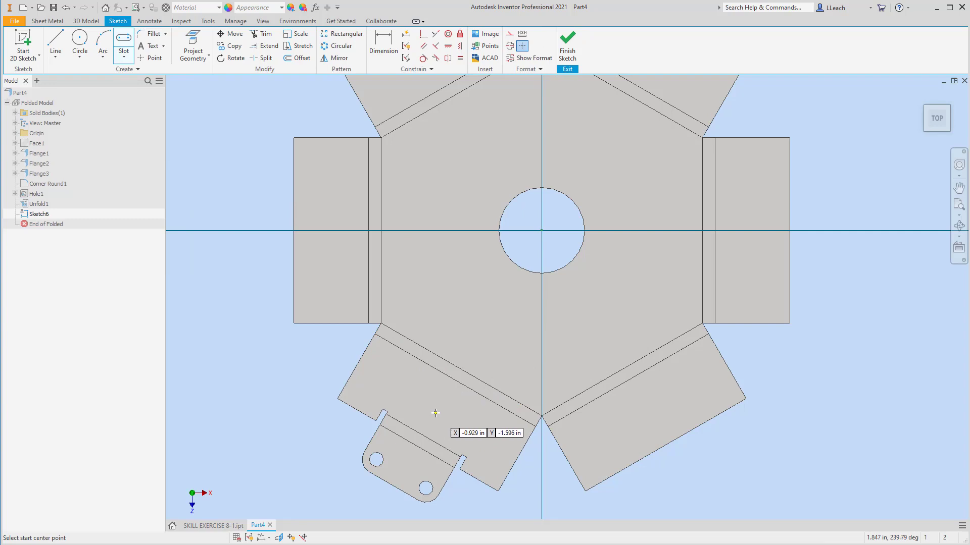
left_click(441, 401)
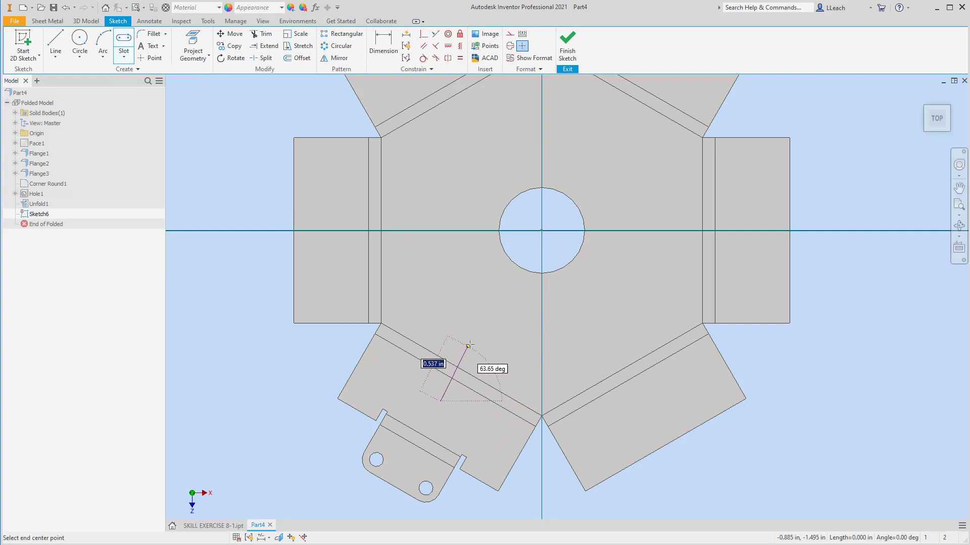
left_click(479, 312)
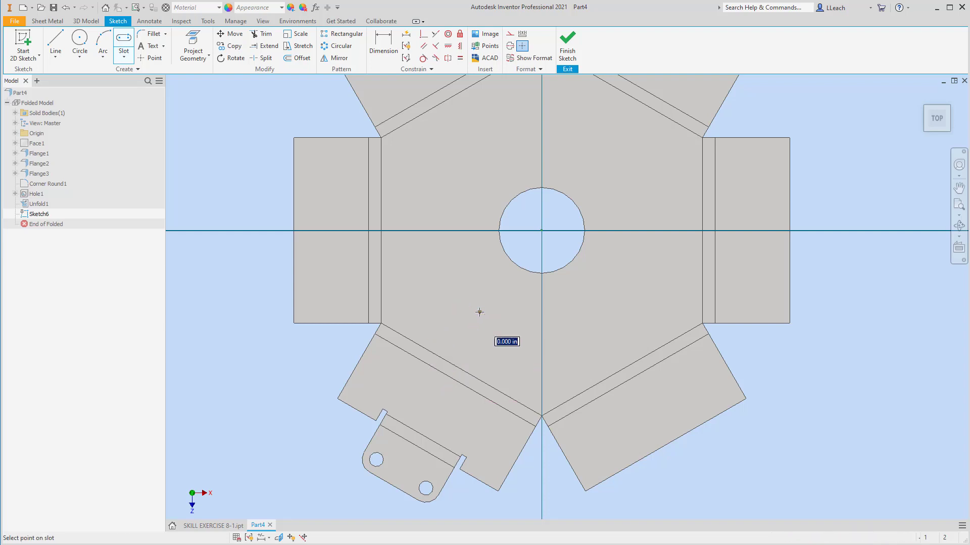
left_click(489, 325)
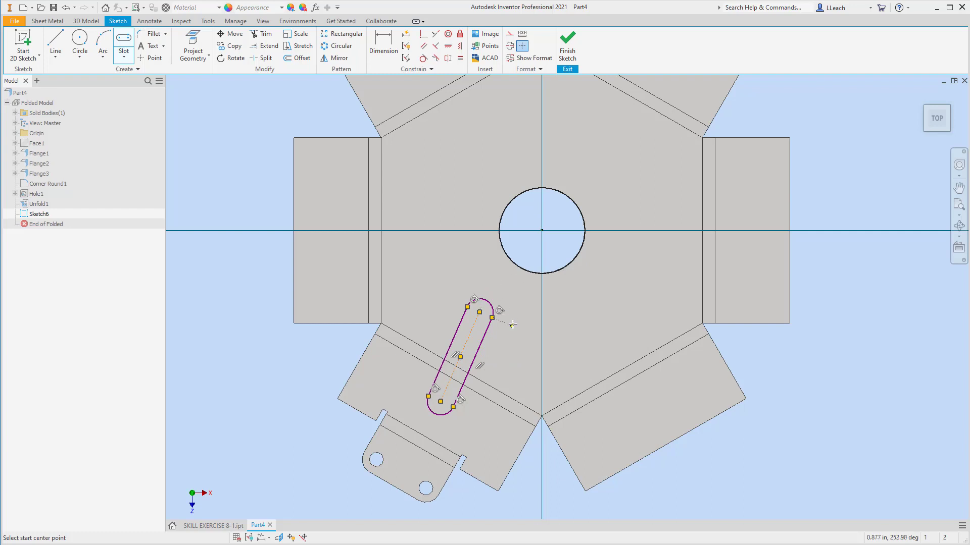
right_click(520, 296)
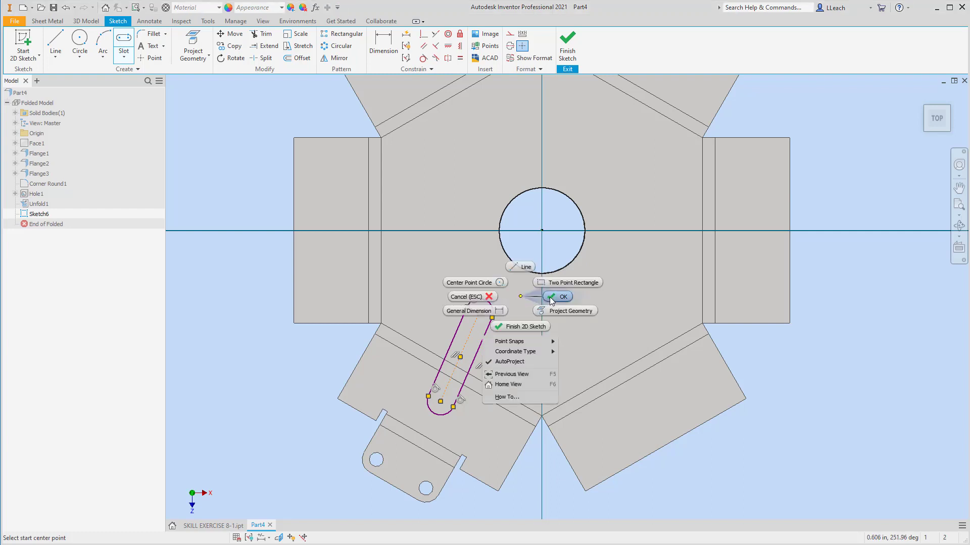
left_click(552, 301)
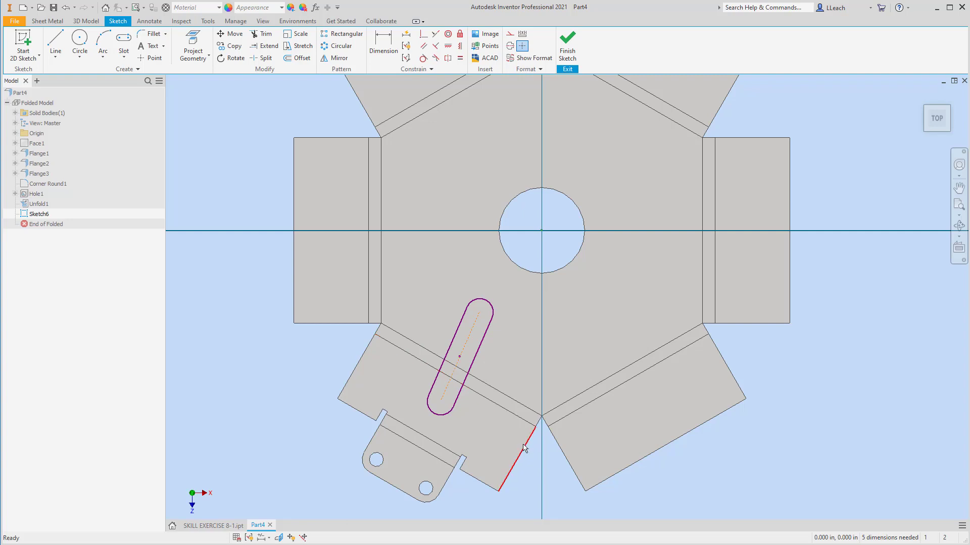
Constrain the slot's centreline parallel to the neighbouring flange edge
left_click(423, 48)
left_click(519, 456)
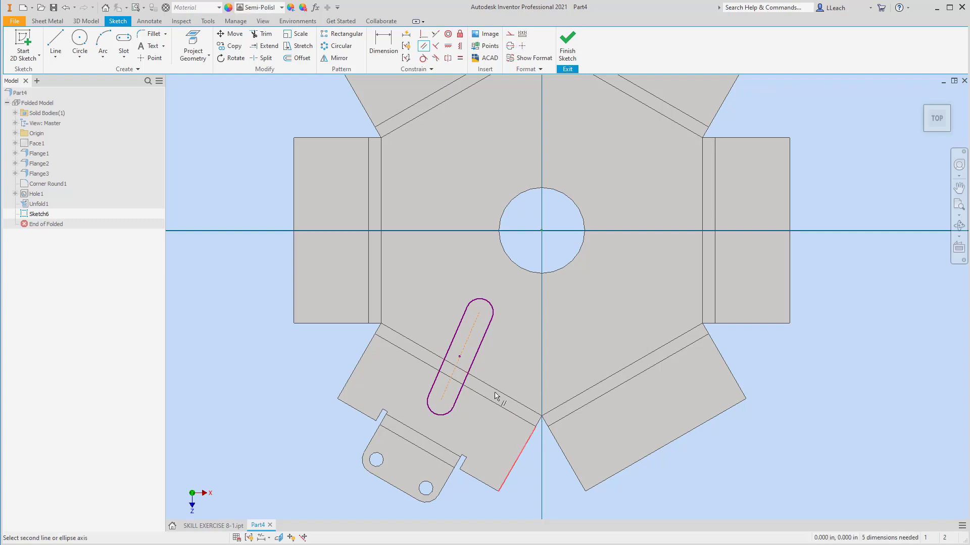
left_click(477, 358)
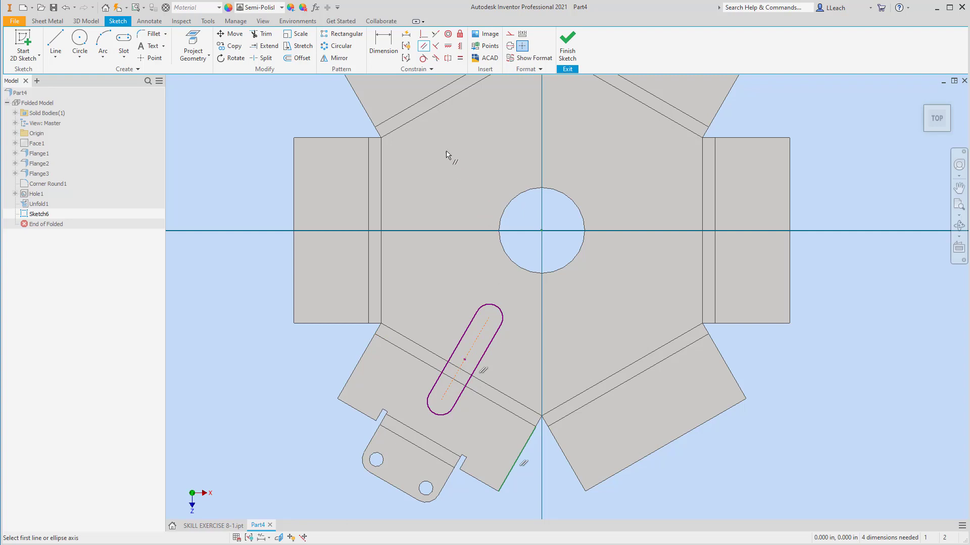
Dimension the slot's end arc as 0.125 in
left_click(383, 46)
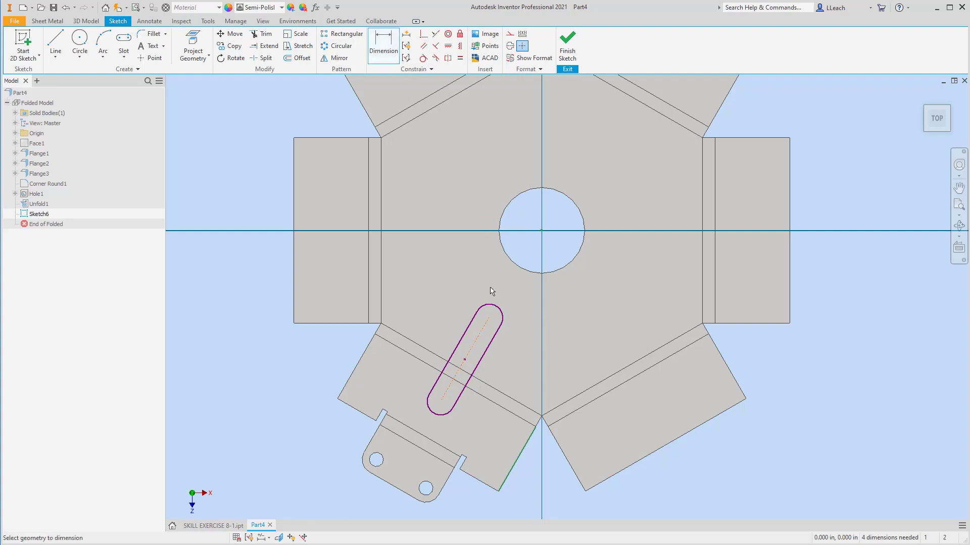
left_click(499, 308)
left_click(530, 296)
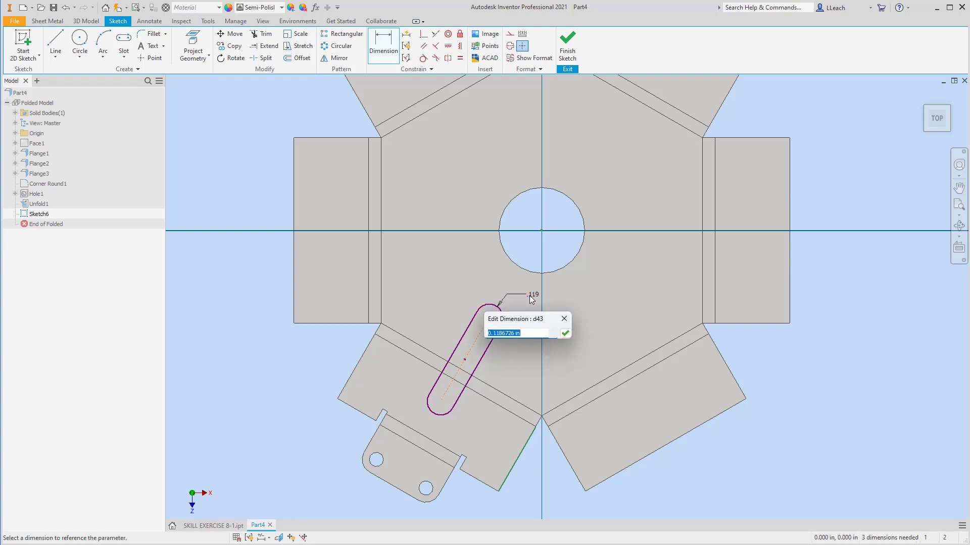
type(".125")
key("Return")
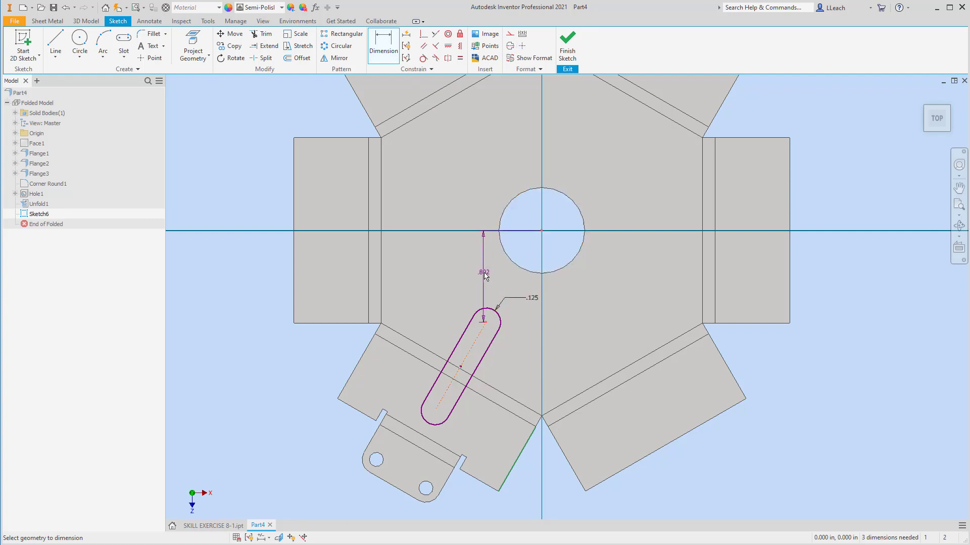
Add an aligned dimension of 1.000 in from the centre hole's centre to the slot's inner end
right_click(483, 274)
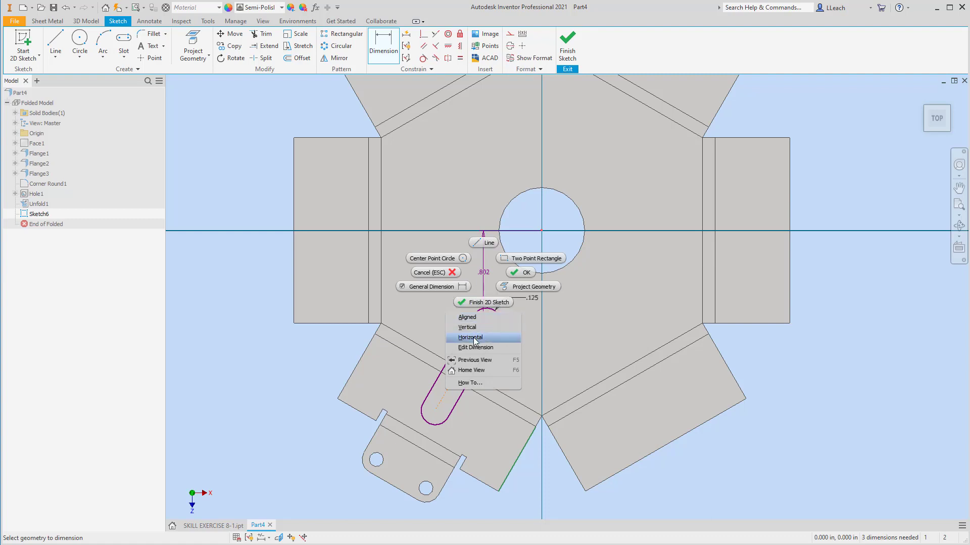
left_click(467, 318)
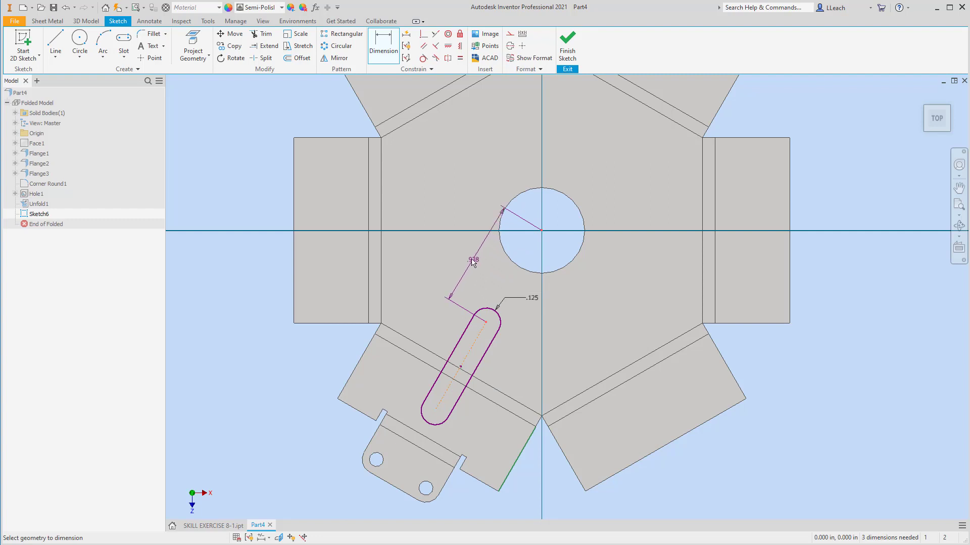
left_click(473, 256)
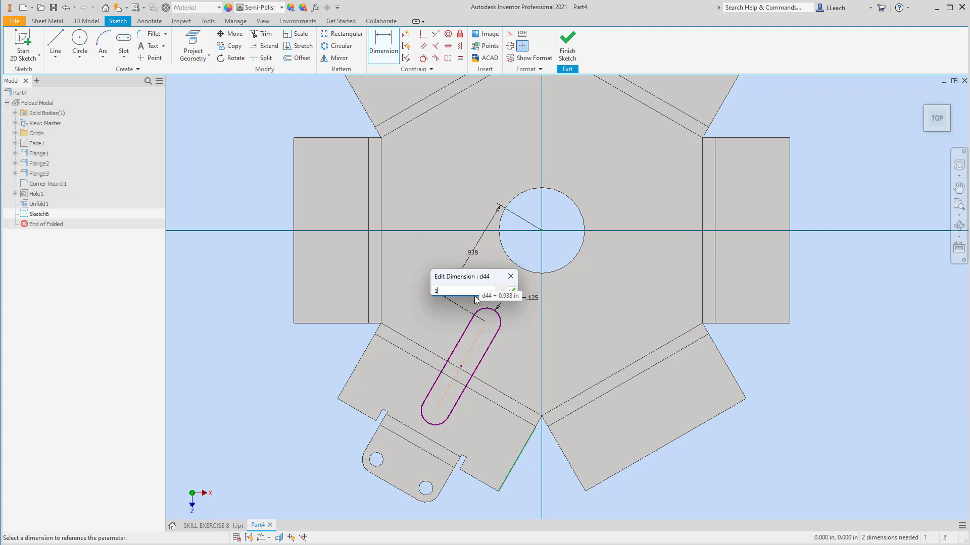
left_click(512, 291)
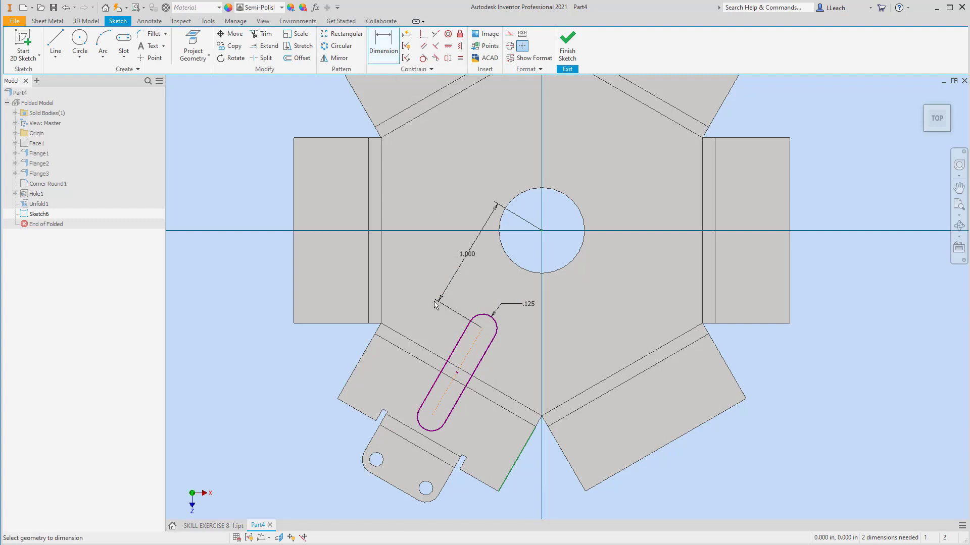
Dimension the distance from the flange's outer edge to the slot's outer end as 0.375 in
left_click(369, 421)
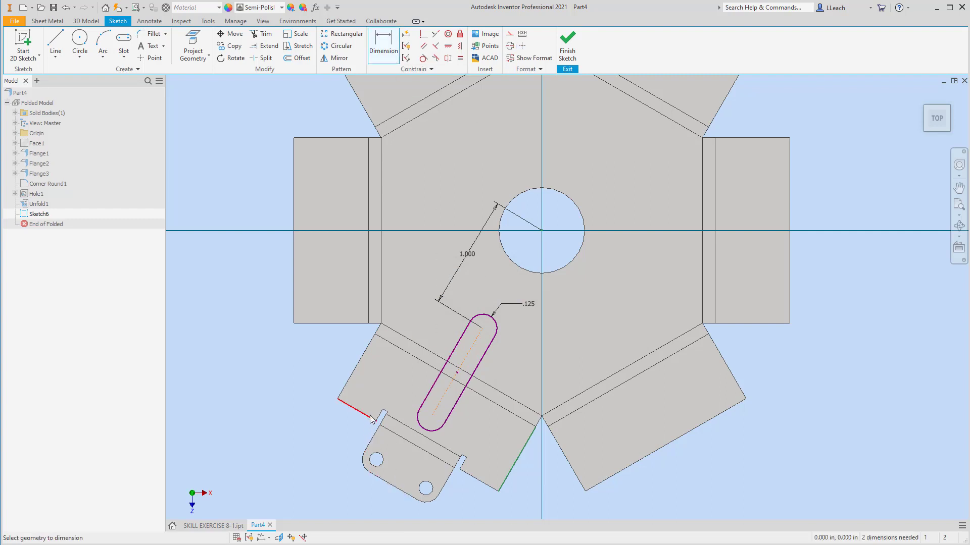
left_click(432, 417)
left_click(371, 398)
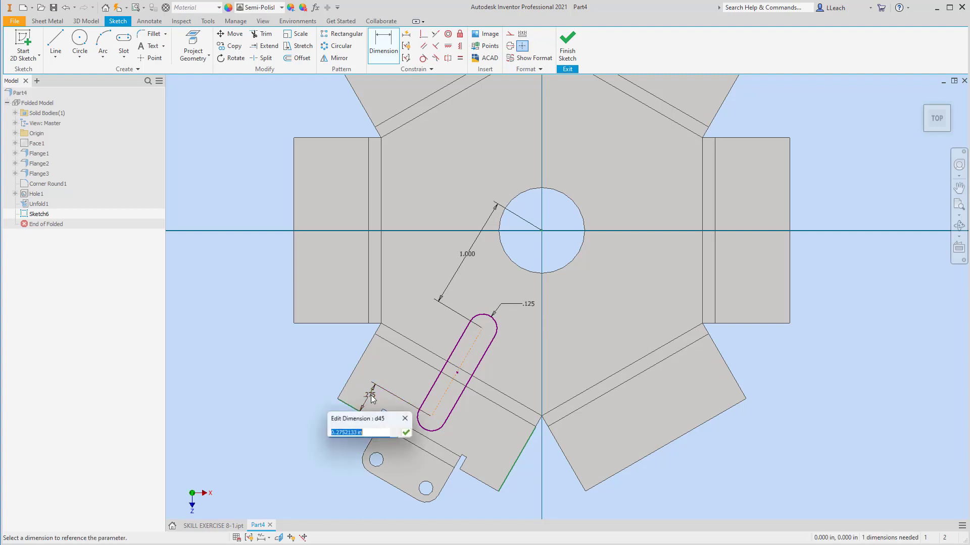
type(".375")
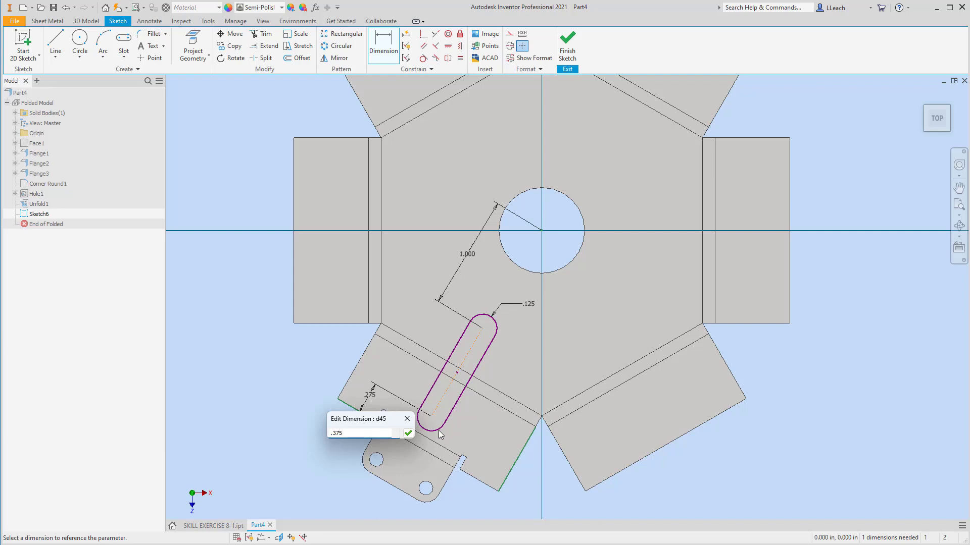
left_click(408, 434)
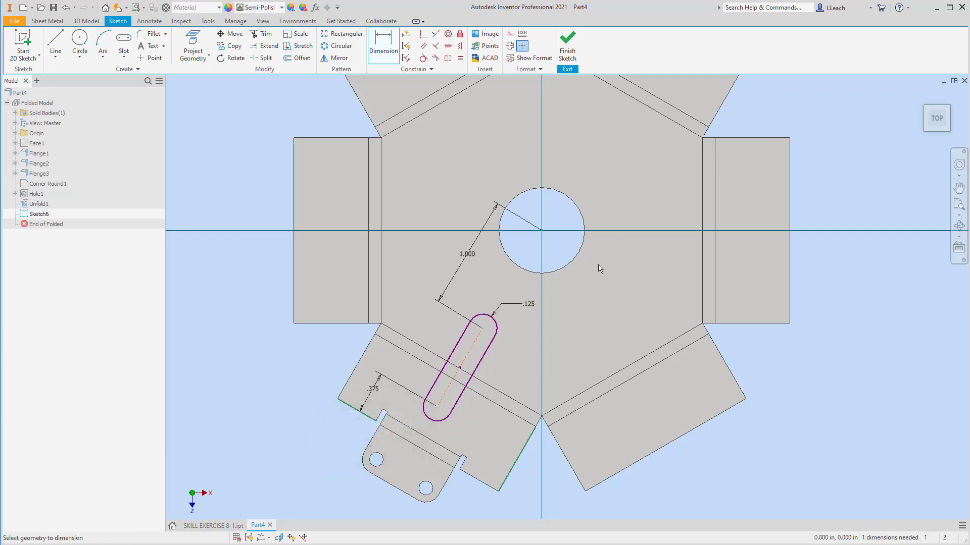
Sketch a second centre-to-centre slot about 0.68 in long across the upper-right flange's bend
mouse_move(600, 269)
middle_mouse_down()
mouse_move(604, 288)
mouse_move(567, 280)
middle_mouse_up()
scroll(606, 275, "down", 3)
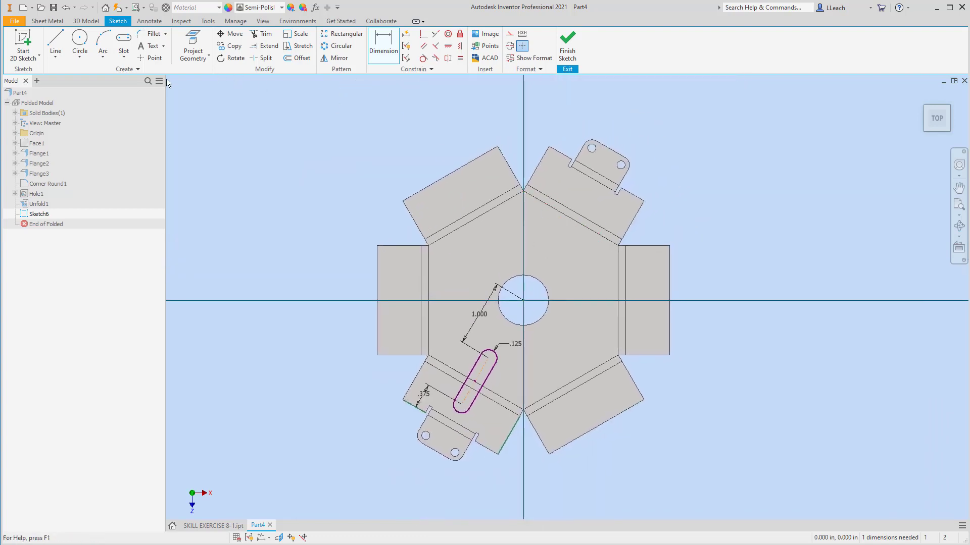
left_click(125, 61)
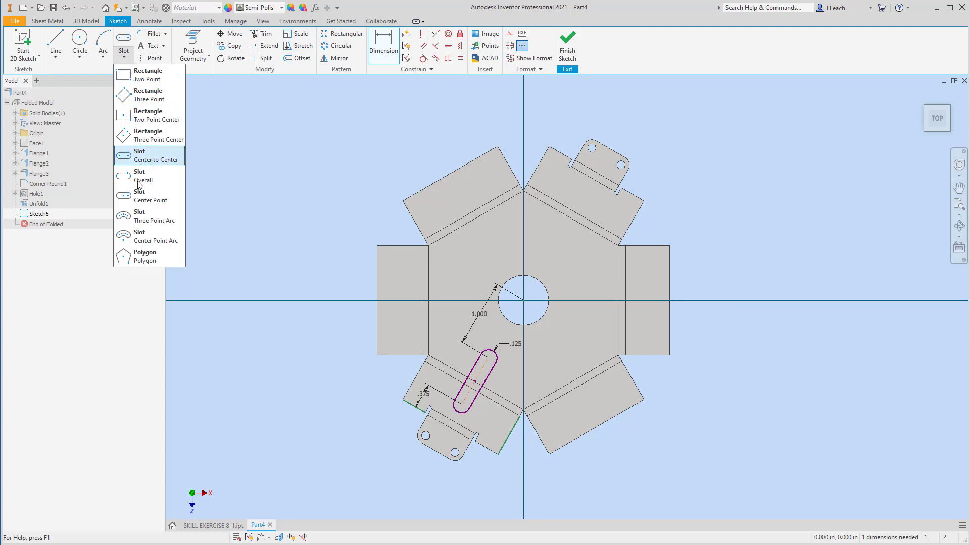
left_click(146, 159)
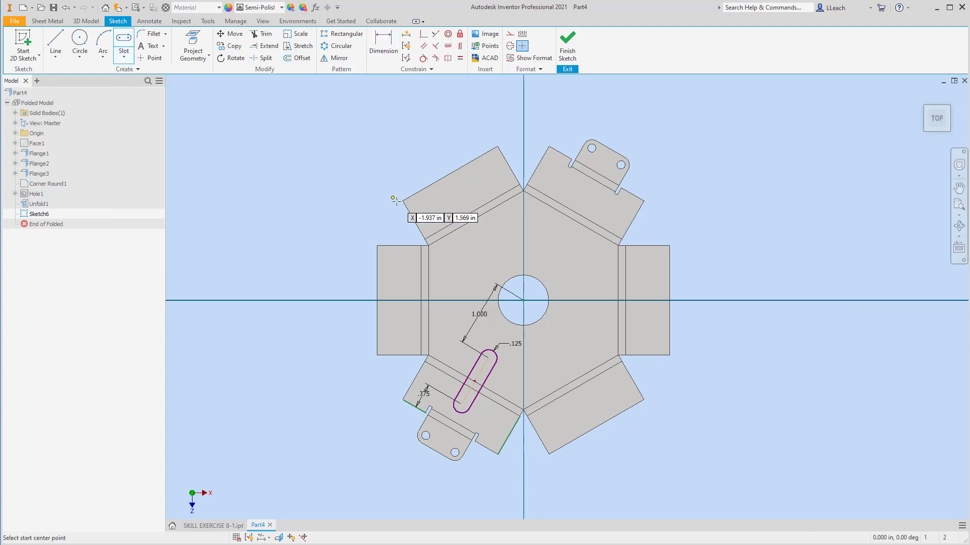
left_click(557, 248)
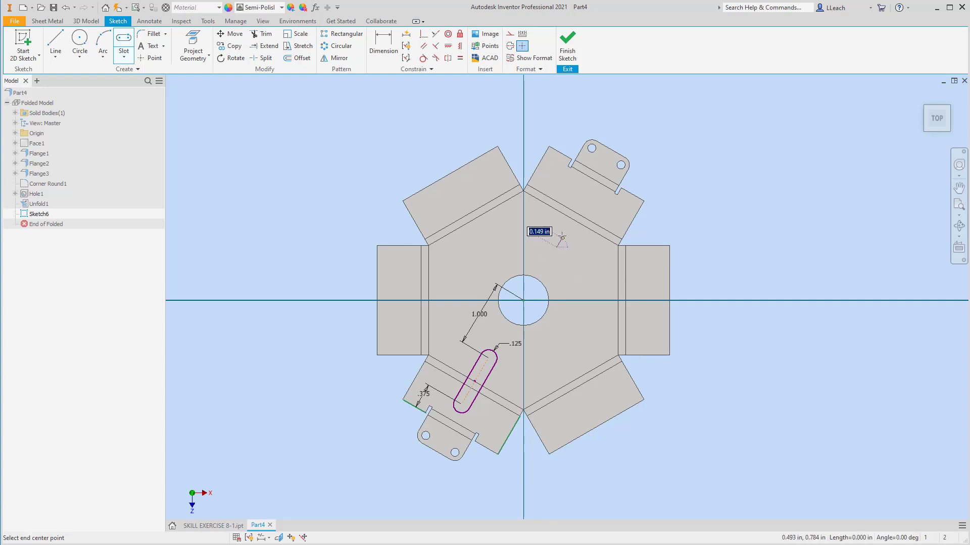
left_click(589, 199)
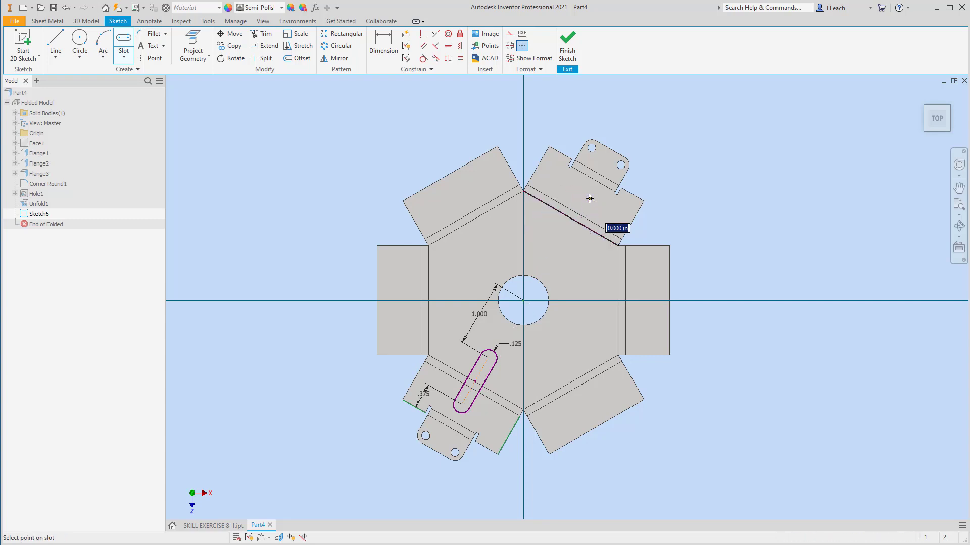
left_click(596, 209)
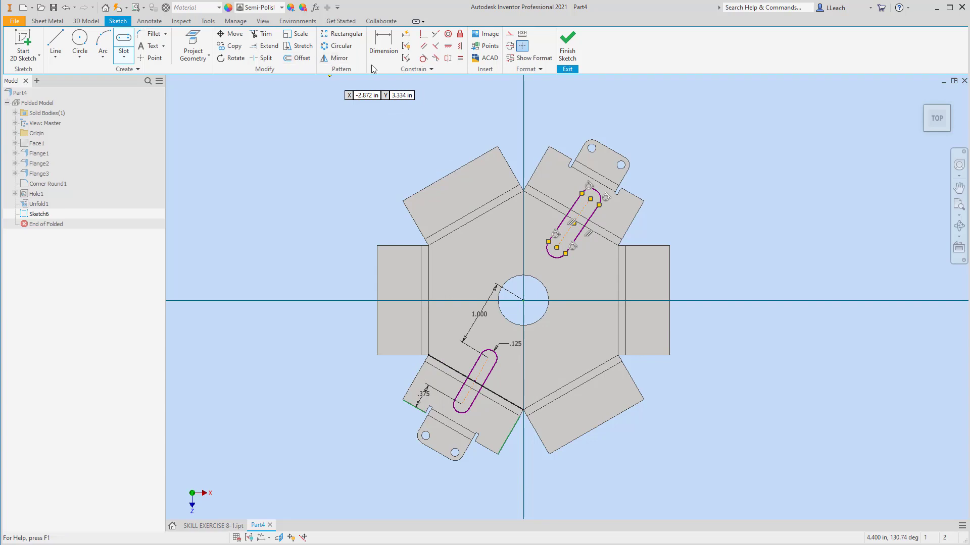
Constrain the second slot parallel to the upper-right flange's edge
right_click(697, 98)
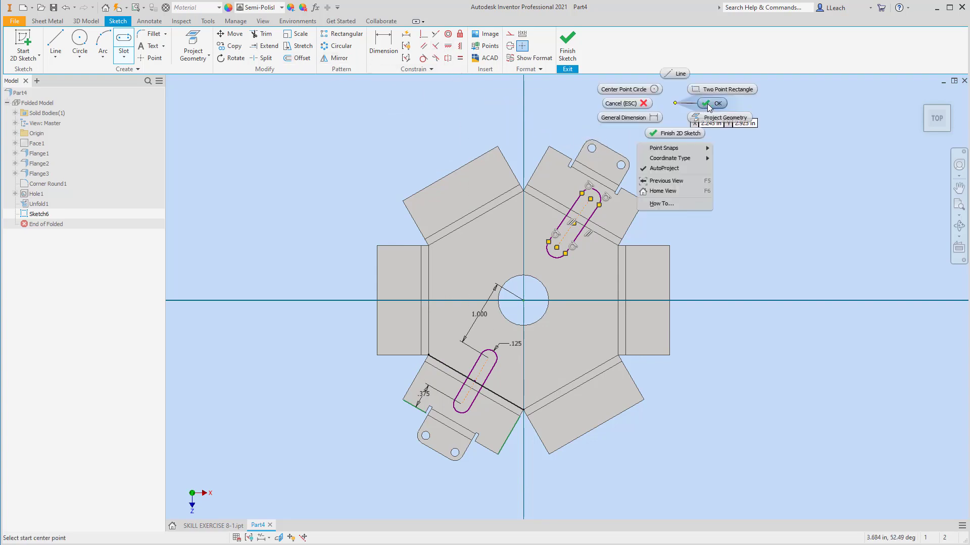
left_click(629, 104)
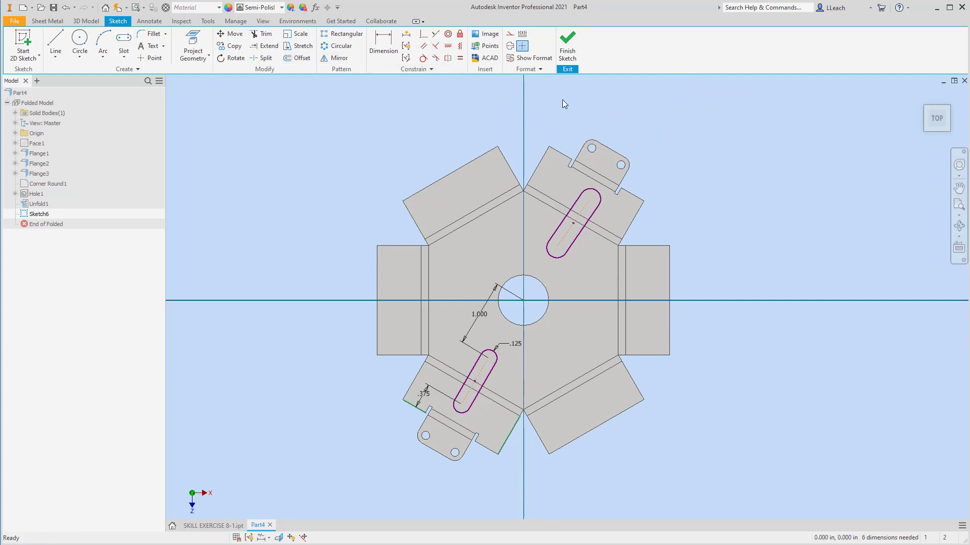
left_click(423, 47)
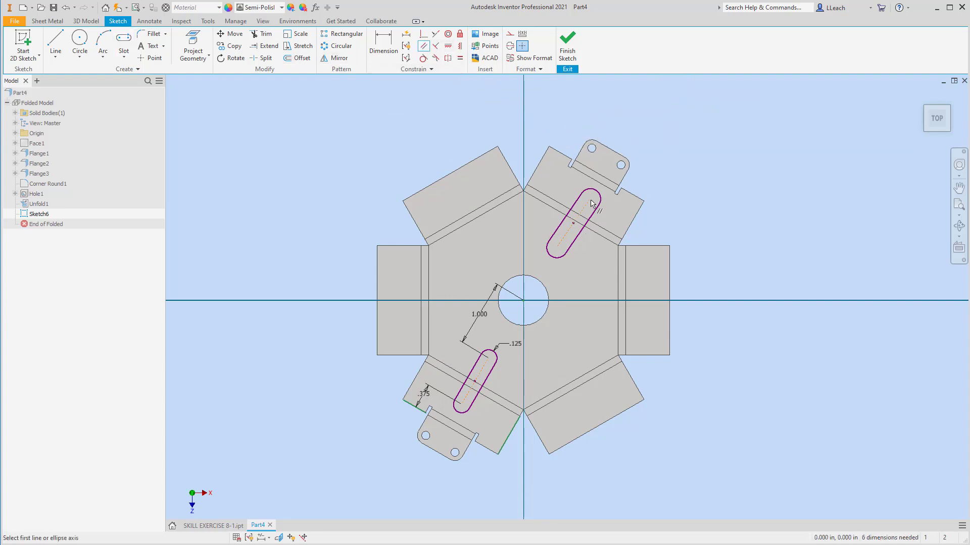
left_click(537, 172)
left_click(579, 204)
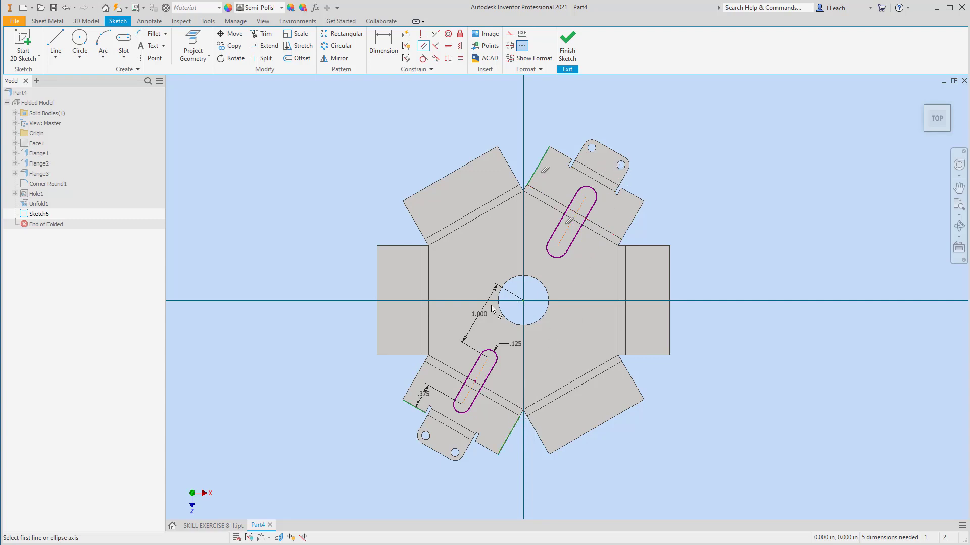
left_click(546, 153)
Dimension the second slot's end arc and try to make it equal to the first slot's end arc
left_click(387, 45)
left_click(554, 261)
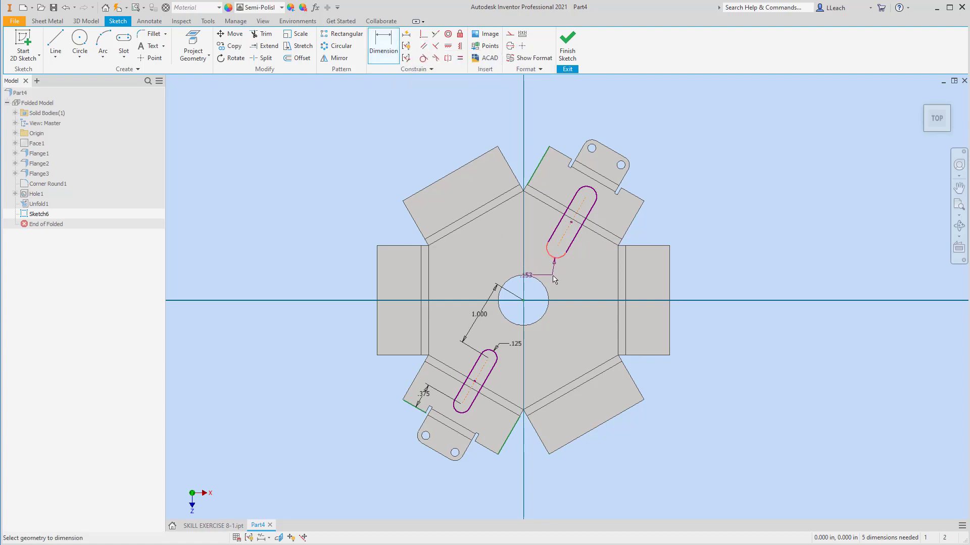
left_click(585, 287)
left_click(461, 59)
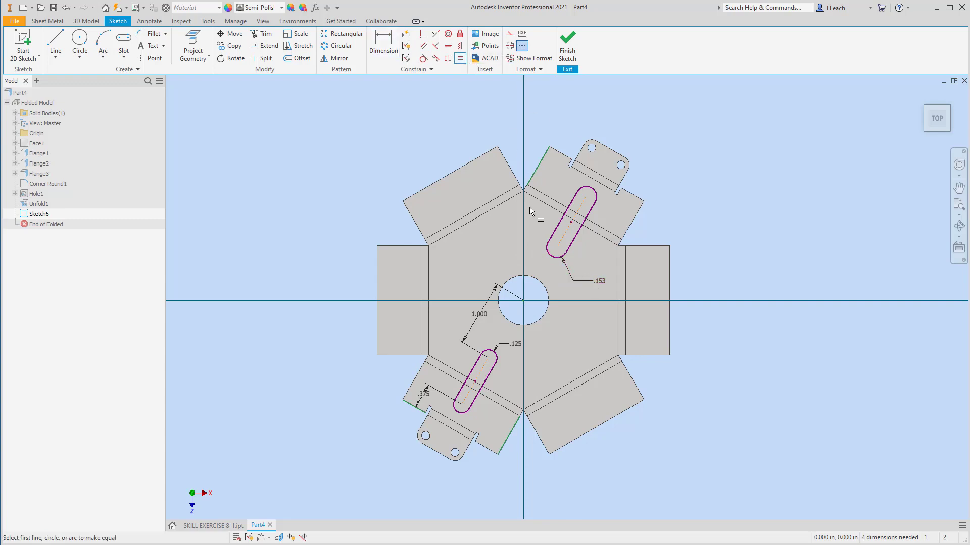
left_click(500, 355)
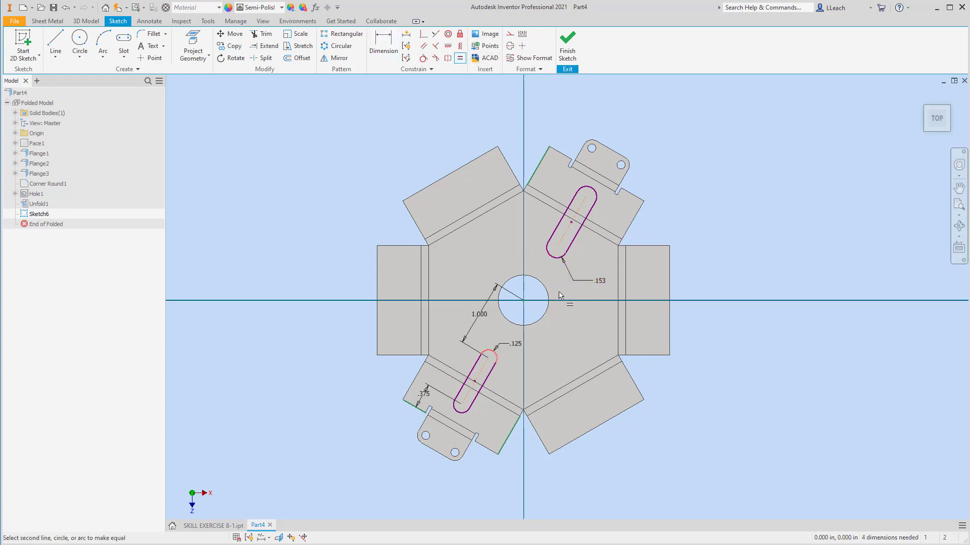
left_click(555, 260)
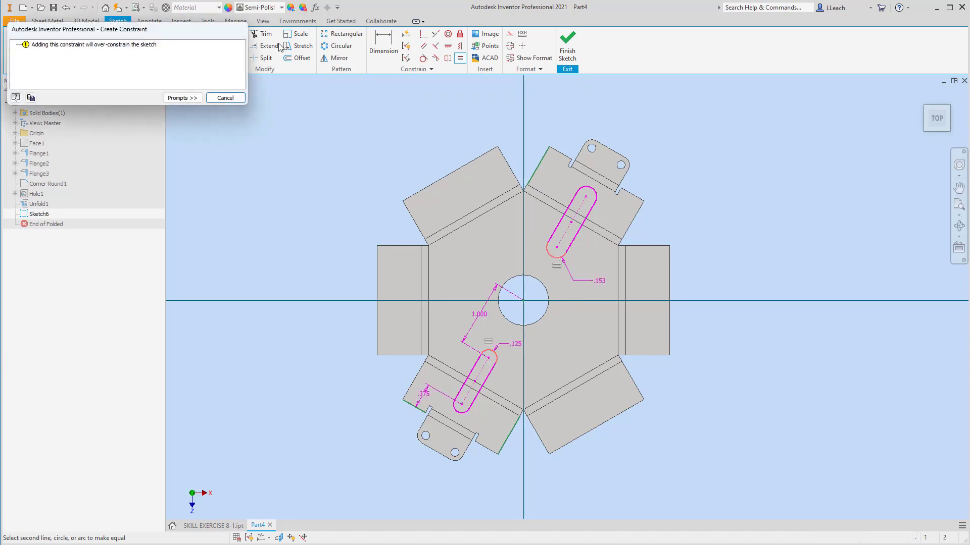
left_click(218, 96)
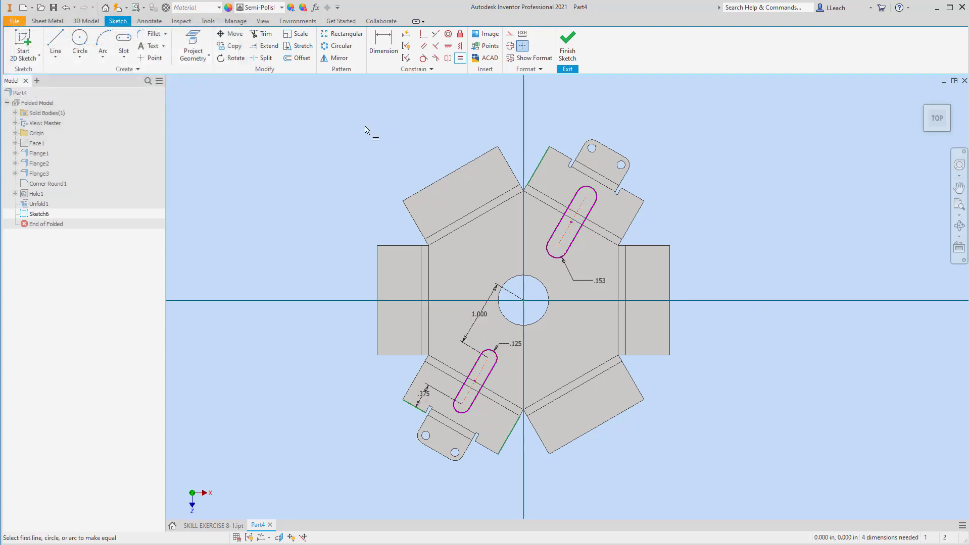
Delete the second slot's arc dimension and constrain its end arc equal to the first slot's end arc
left_click(588, 279)
key("Delete")
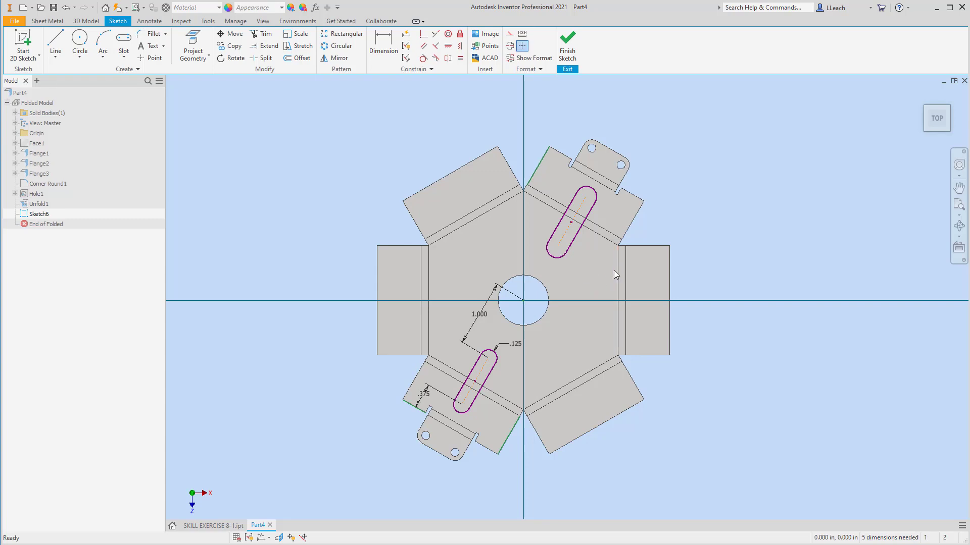
left_click(460, 58)
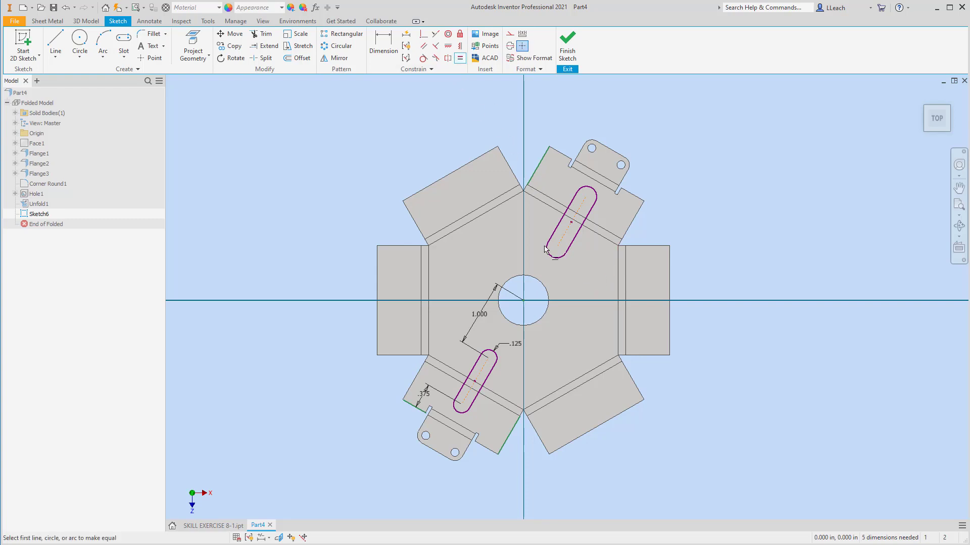
left_click(498, 354)
left_click(562, 259)
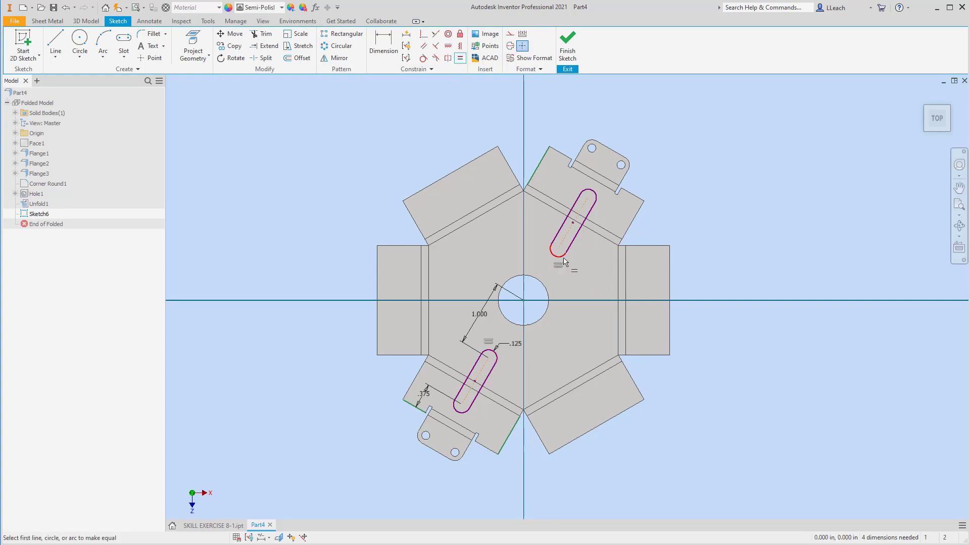
Dimension the distance from the upper-right flange's outer edge to the second slot's outer end as 0.375 in
left_click(387, 48)
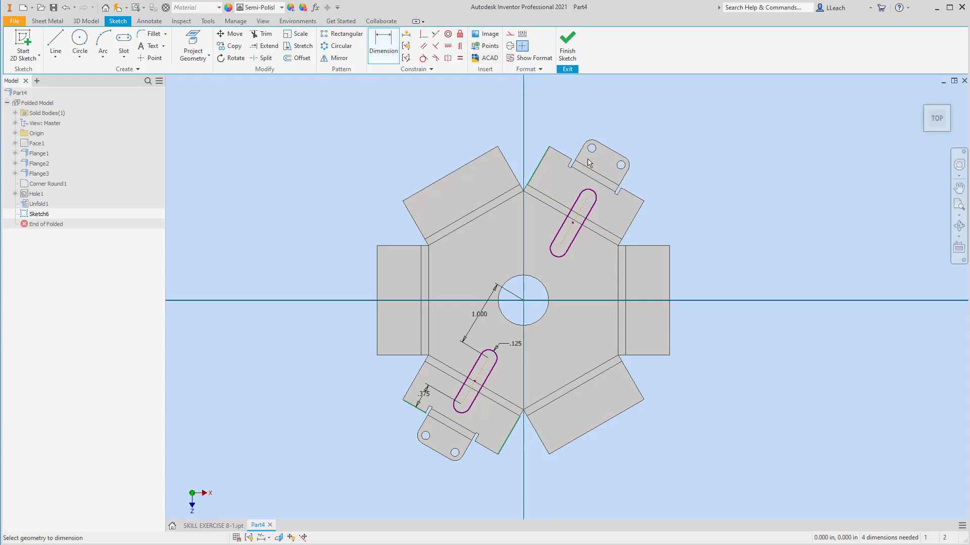
left_click(624, 193)
left_click(589, 198)
left_click(625, 208)
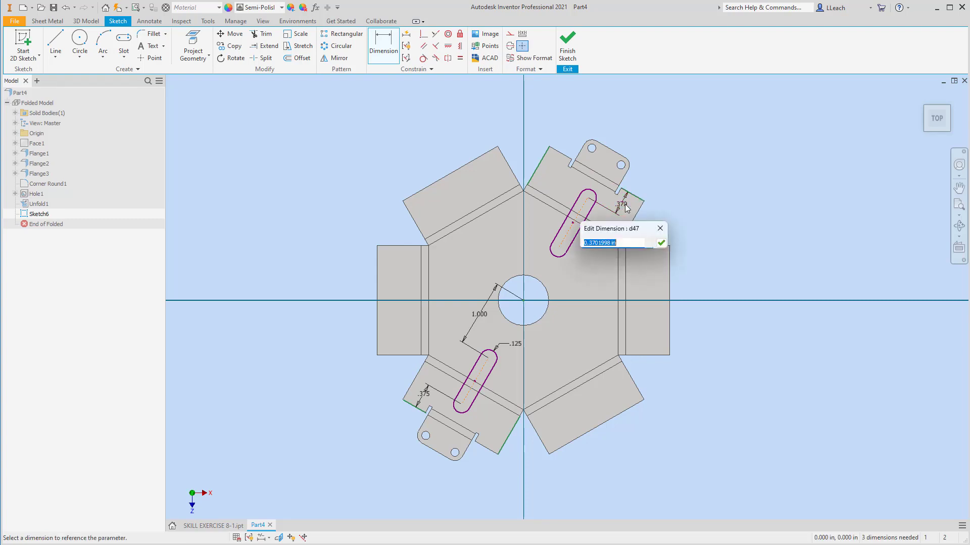
type(".375")
left_click(661, 243)
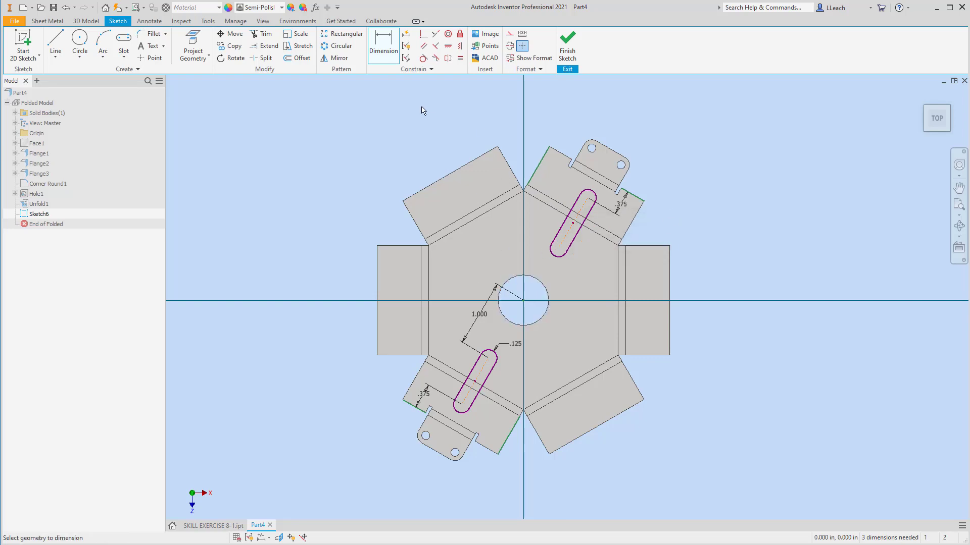
Add an aligned dimension of 1.000 in from the centre hole's centre to the second slot's inner end
left_click(523, 301)
left_click(558, 248)
right_click(574, 280)
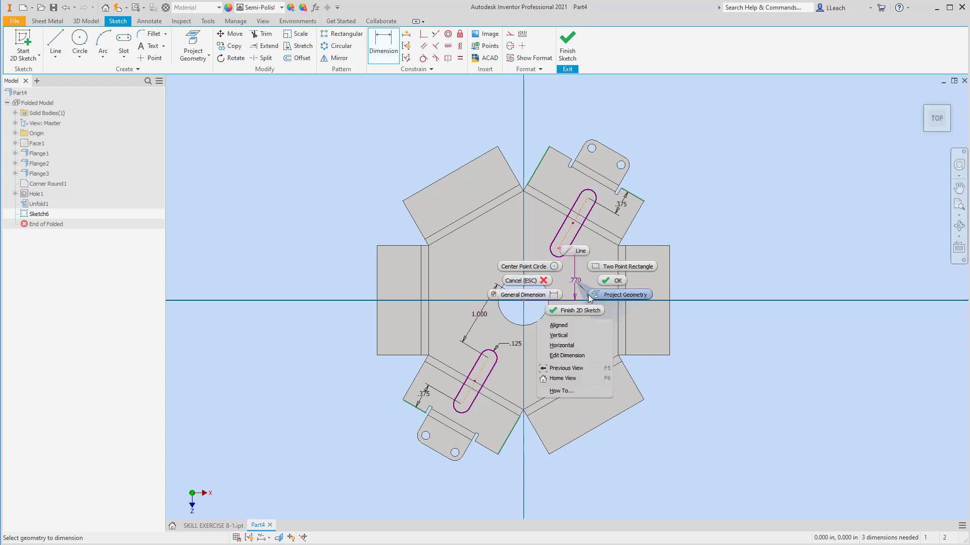
left_click(568, 326)
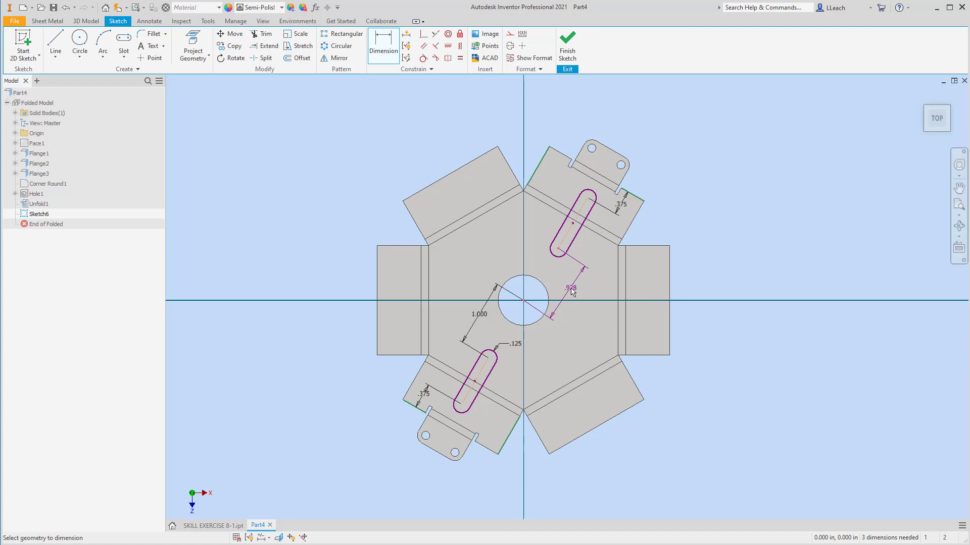
left_click(572, 291)
type("1")
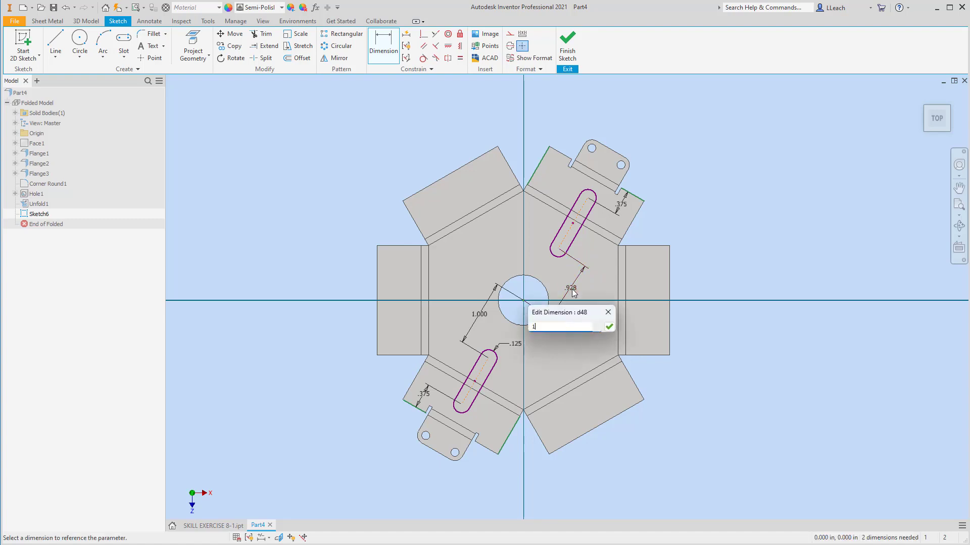
key("Return")
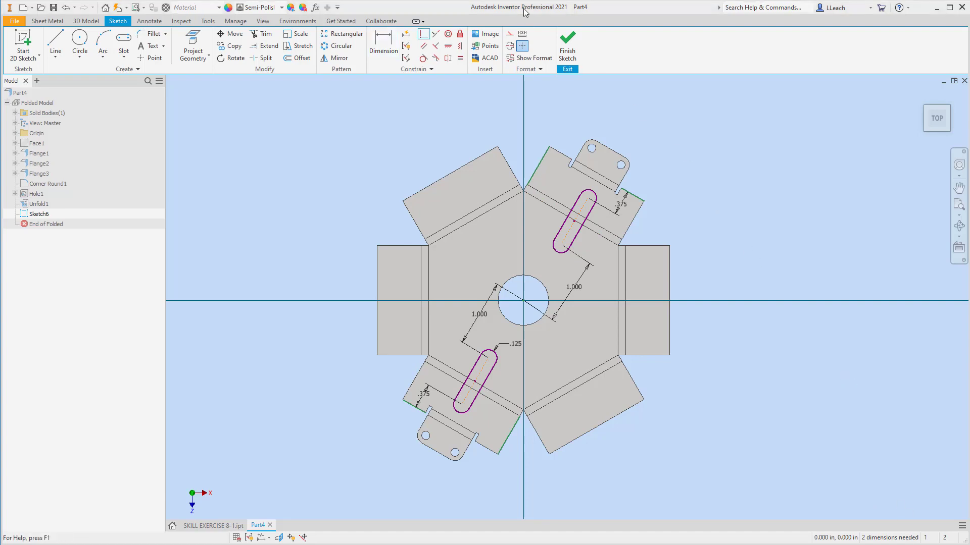
Draw a construction line from the upper-right tab to the lower-left tab through the centre hole
left_click(510, 34)
left_click(56, 42)
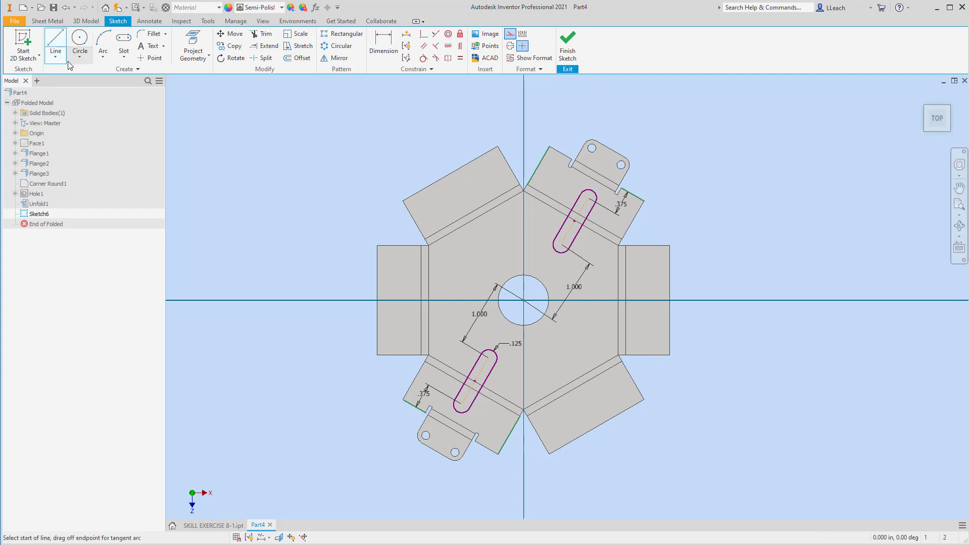
left_click(610, 150)
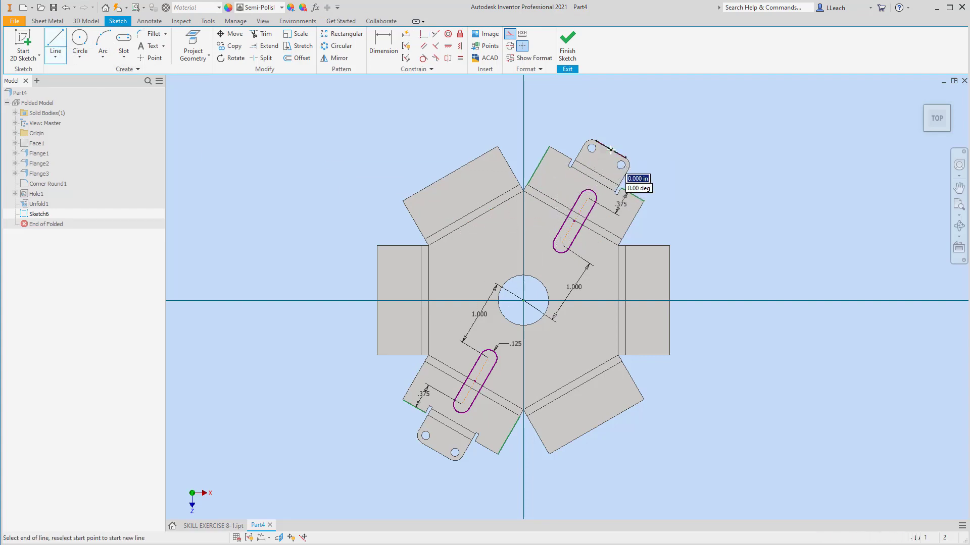
double_click(436, 452)
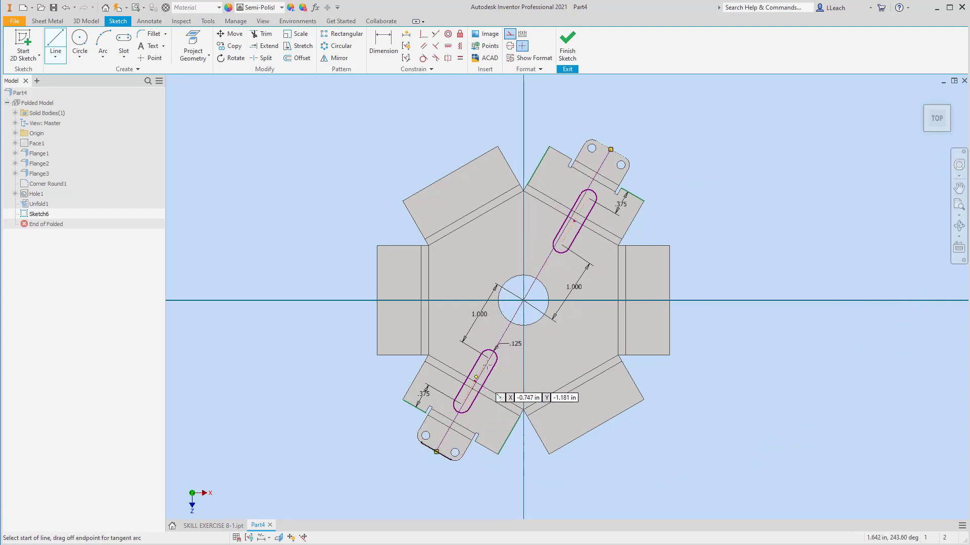
right_click(715, 182)
left_click(743, 183)
Dimension the second slot's offset from the construction line as 0 in
scroll(588, 216, "up", 2)
scroll(588, 216, "down", 4)
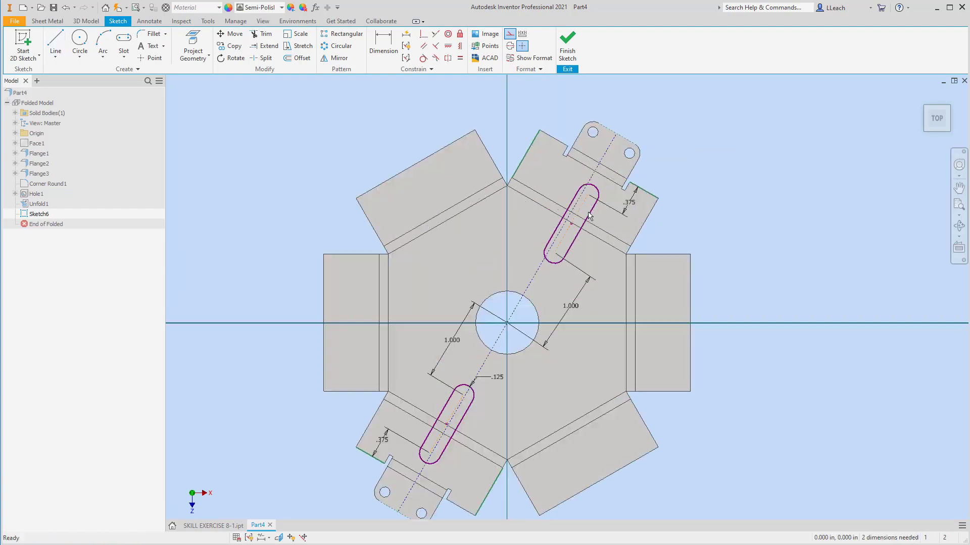
key("d")
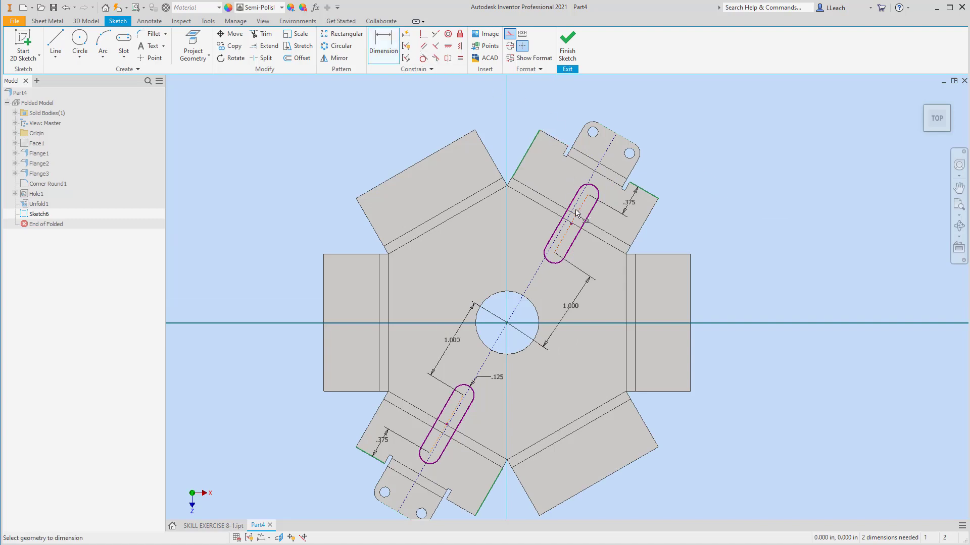
scroll(574, 225, "up", 2)
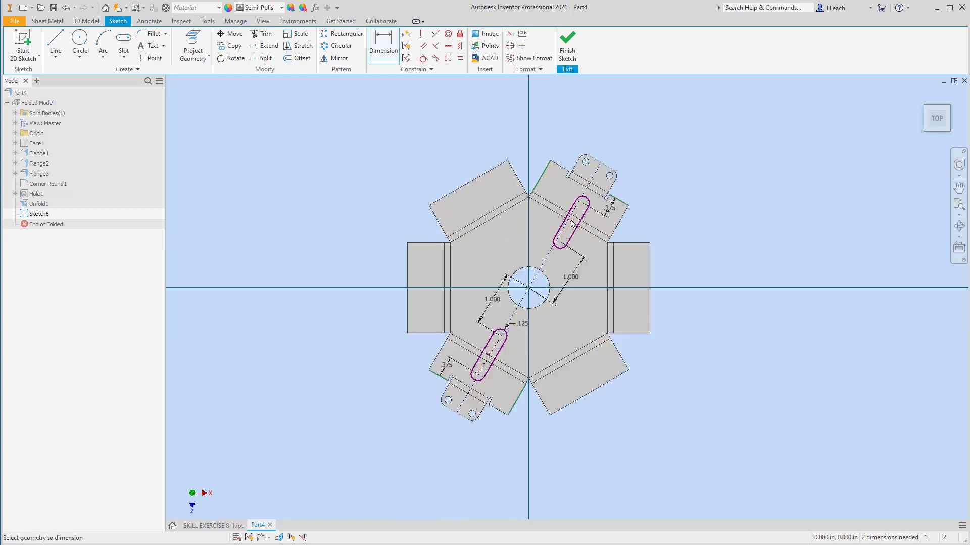
scroll(574, 225, "down", 3)
left_click(573, 211)
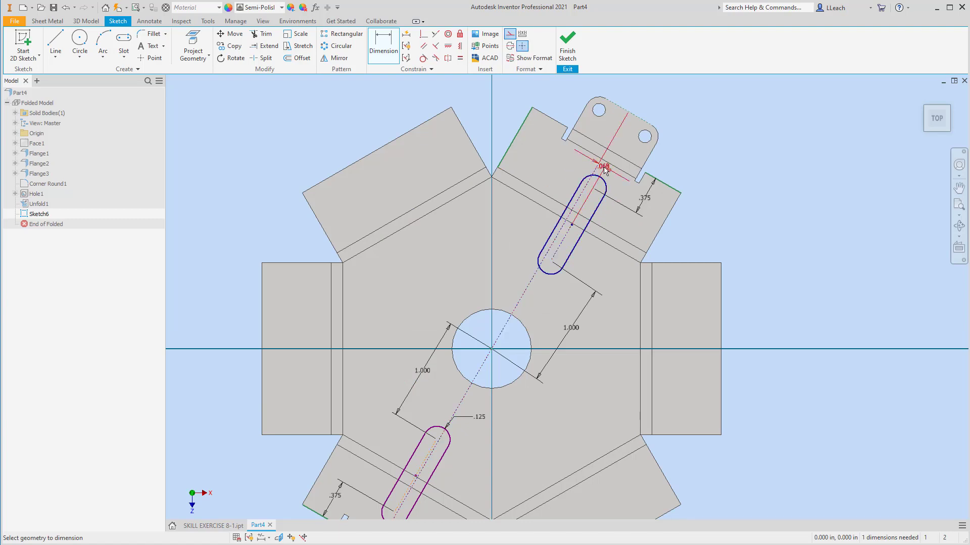
left_click(605, 171)
type("0")
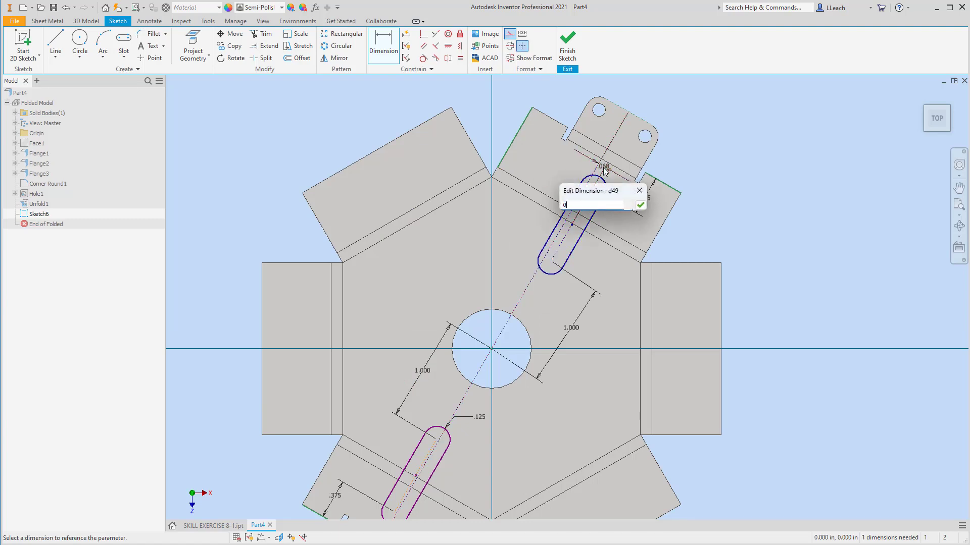
left_click(640, 205)
Dimension the first slot's offset from the construction line as 0 in
middle_click_drag(570, 337, 599, 288)
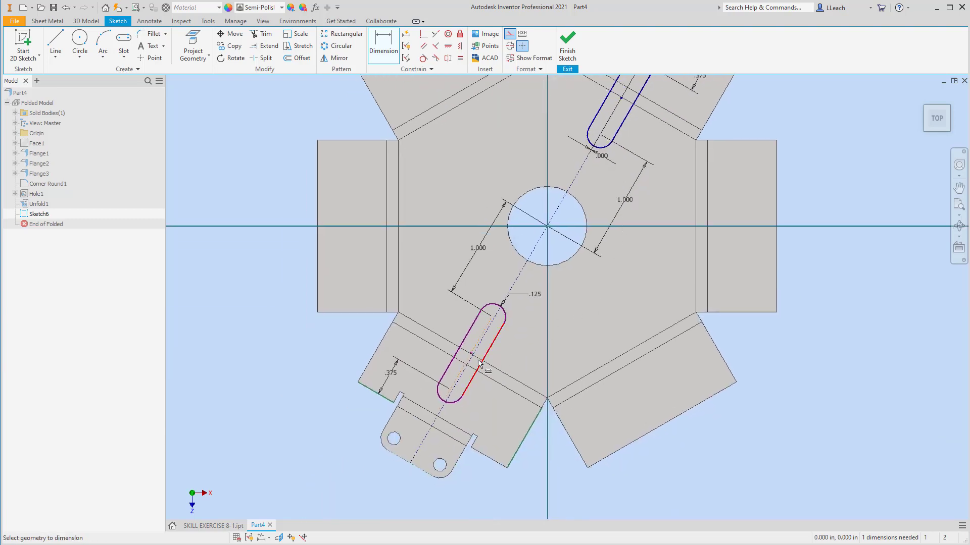
scroll(480, 364, "up", 3)
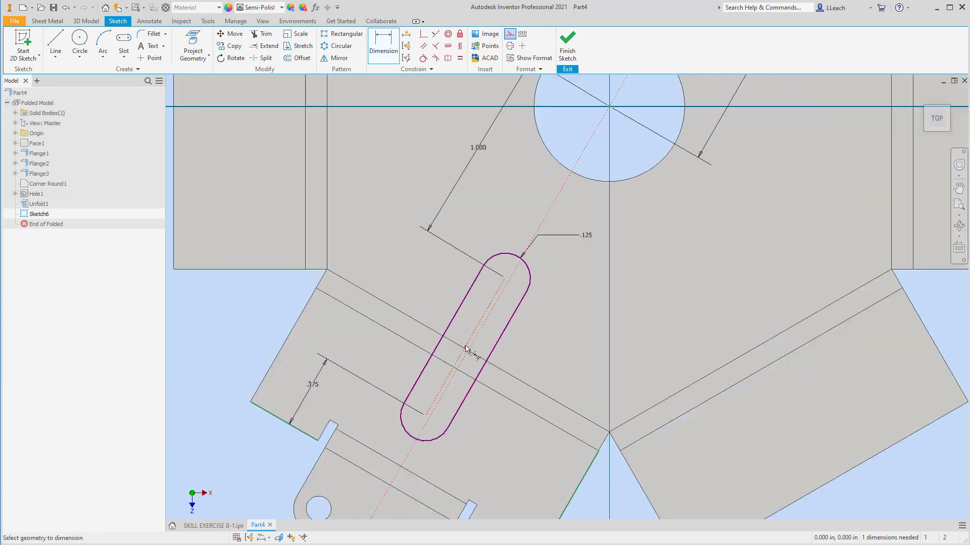
left_click(465, 348)
left_click(395, 447)
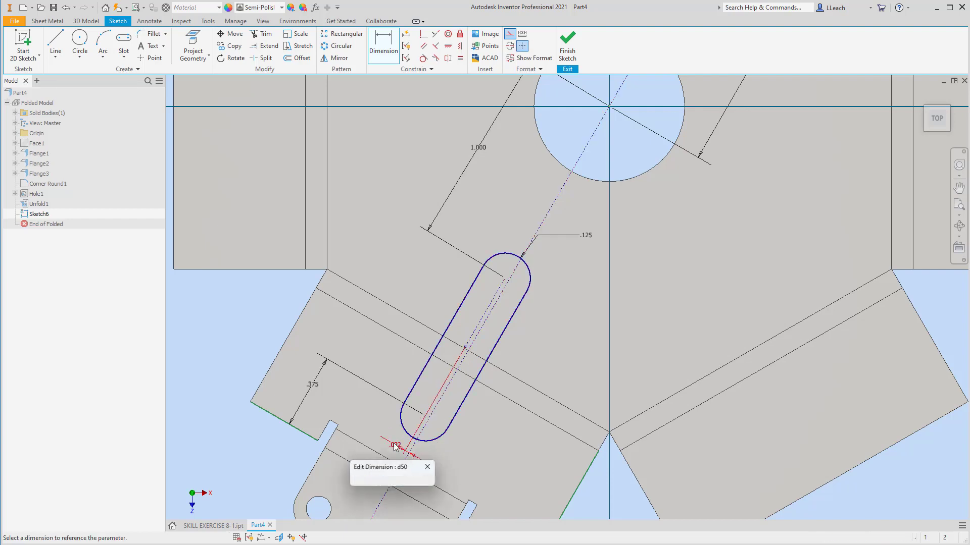
type("0")
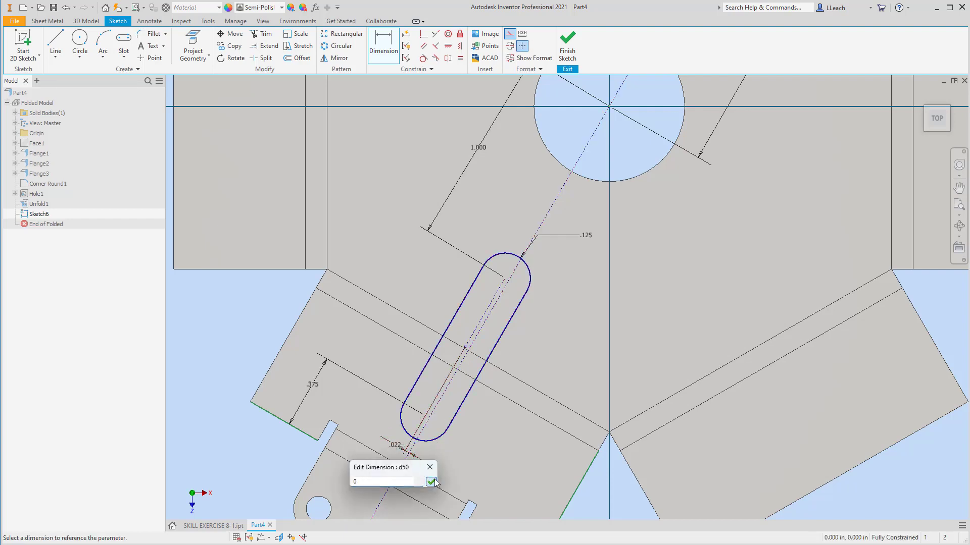
key("Return")
Finish the slot sketch
scroll(578, 231, "down", 6)
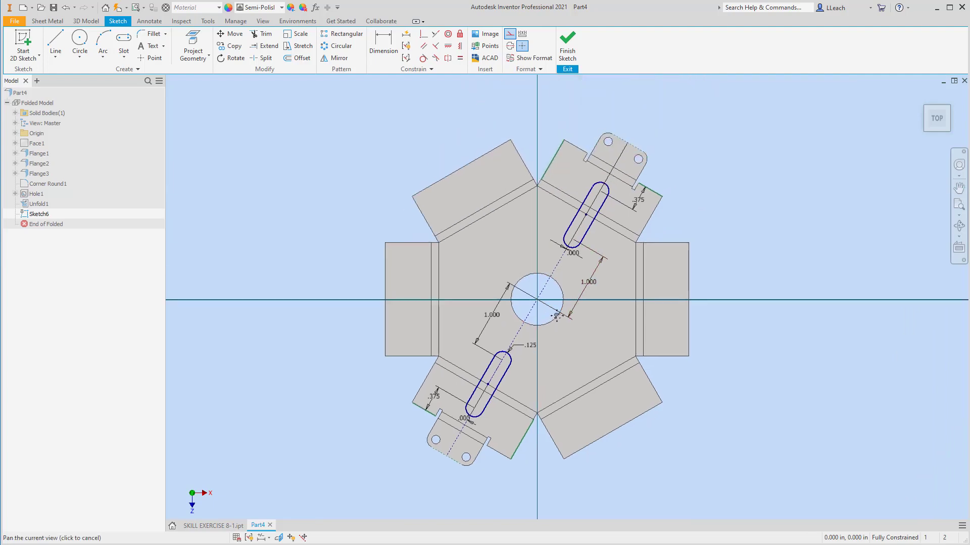
scroll(589, 260, "up", 5)
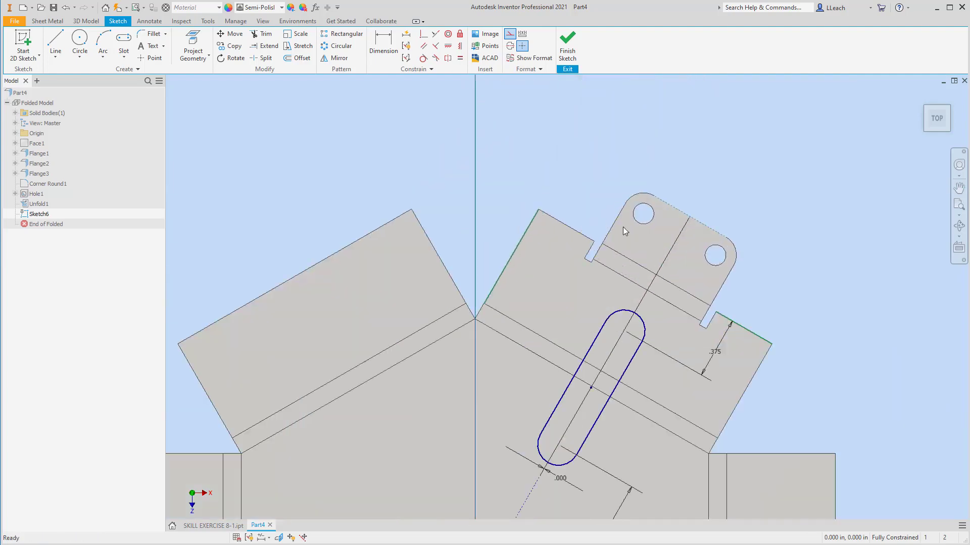
scroll(677, 255, "down", 6)
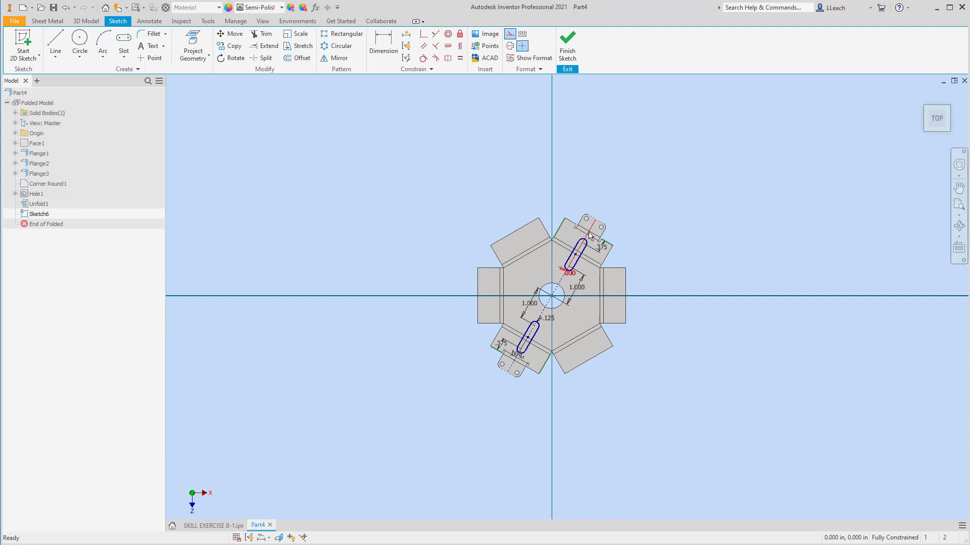
left_click(567, 50)
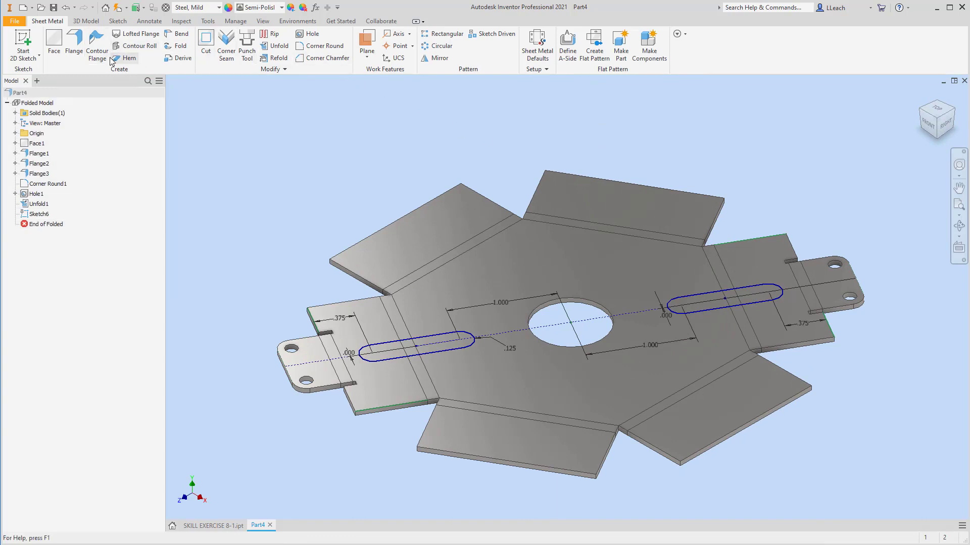
Cut both slot profiles through the sheet with the Cut Across Bend option enabled
left_click(214, 45)
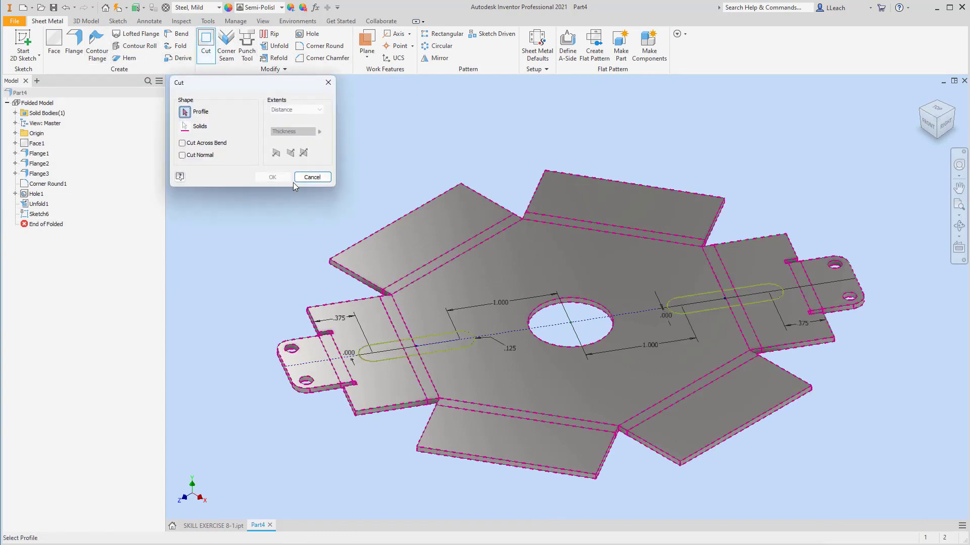
left_click(441, 345)
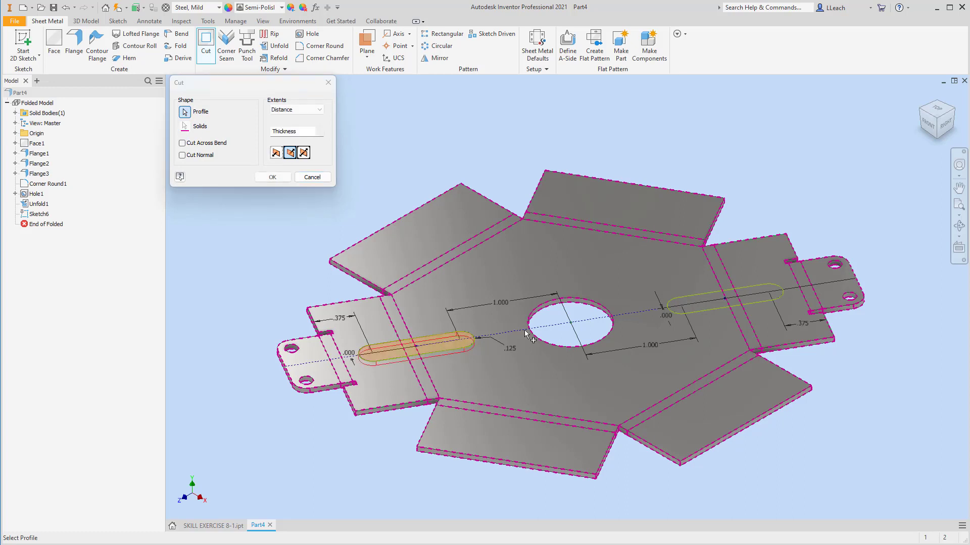
left_click(697, 304)
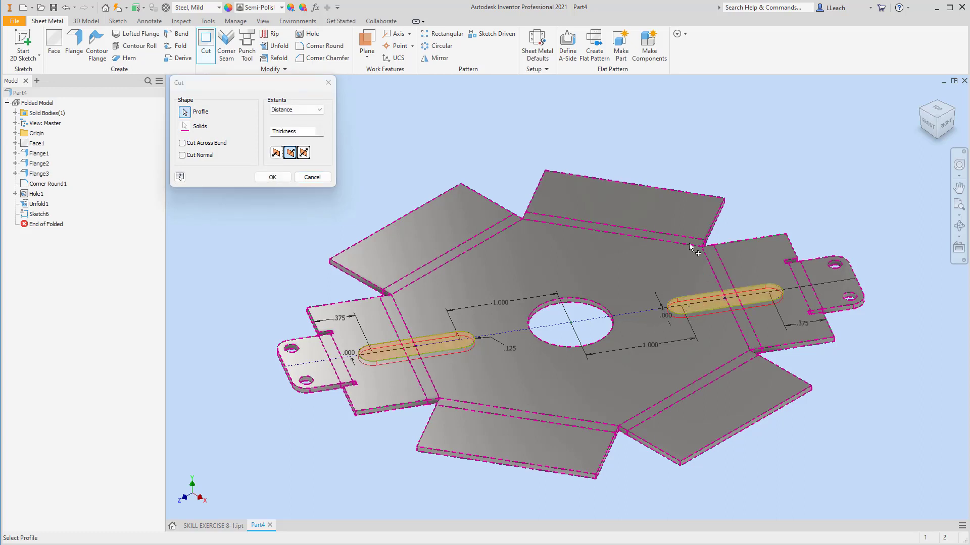
left_click(183, 144)
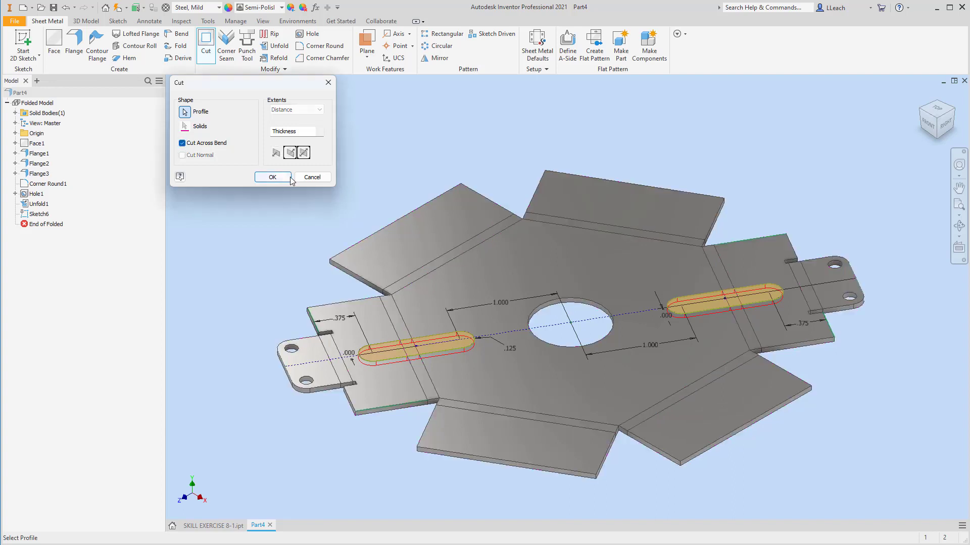
left_click(272, 177)
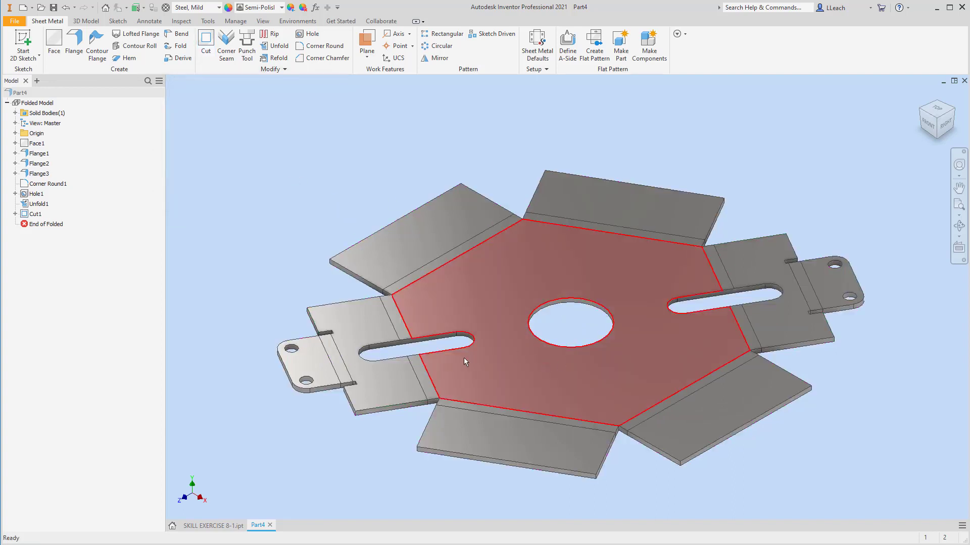
Refold all bends, keeping the hexagonal base face as the stationary reference
middle_click_drag(622, 290, 592, 289)
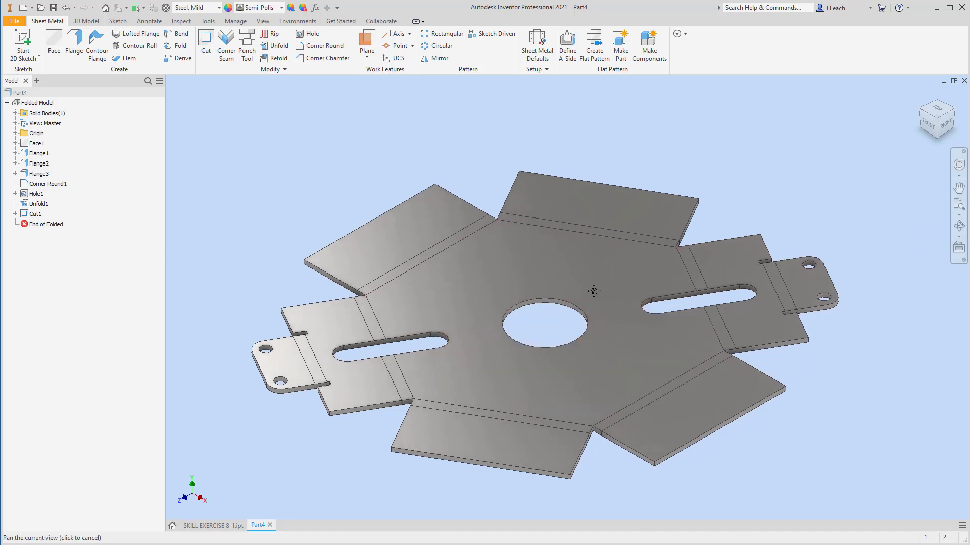
middle_click_drag(486, 298, 503, 274)
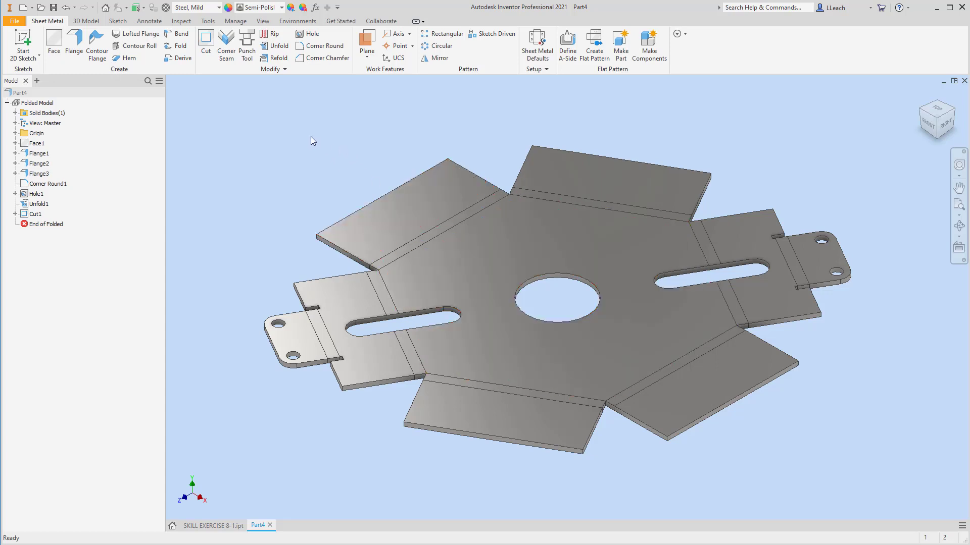
left_click(276, 59)
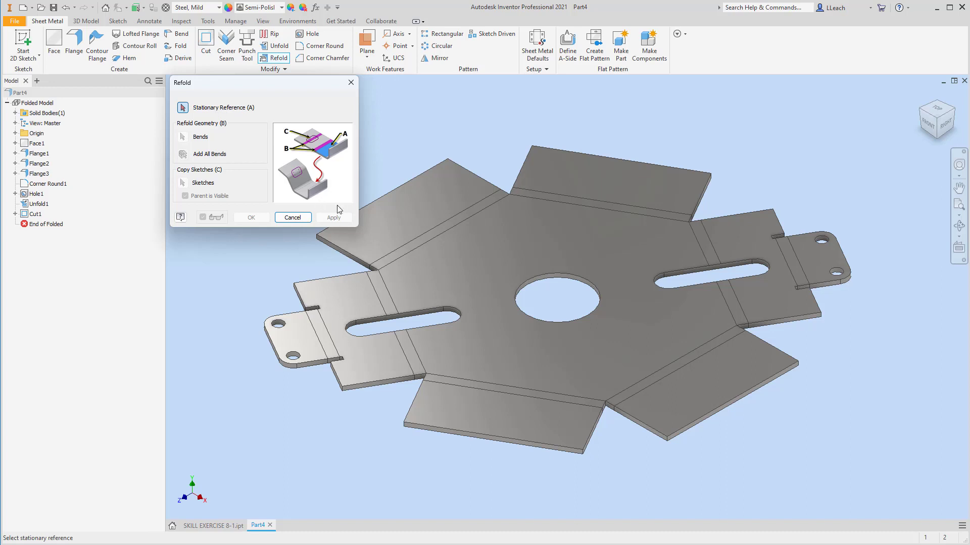
left_click(522, 251)
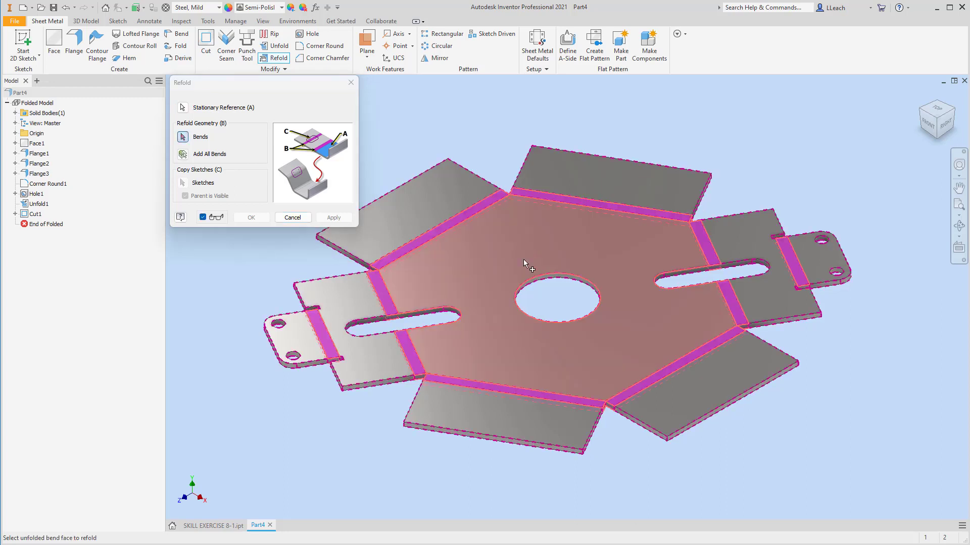
left_click(183, 155)
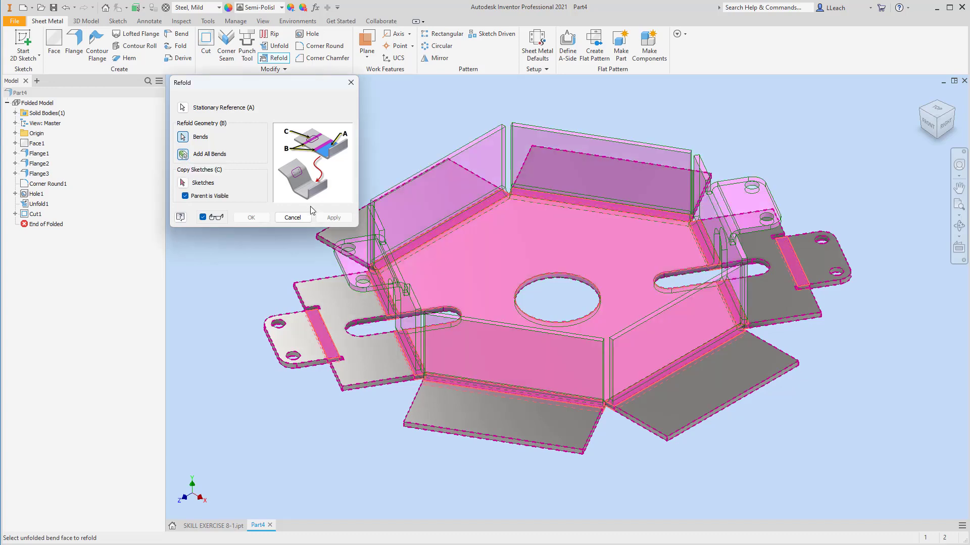
left_click(333, 218)
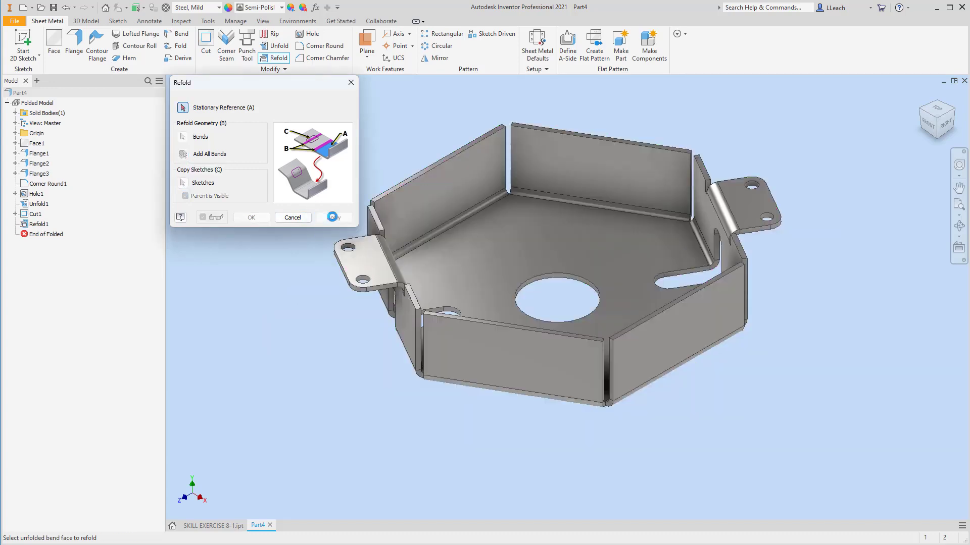
left_click(350, 82)
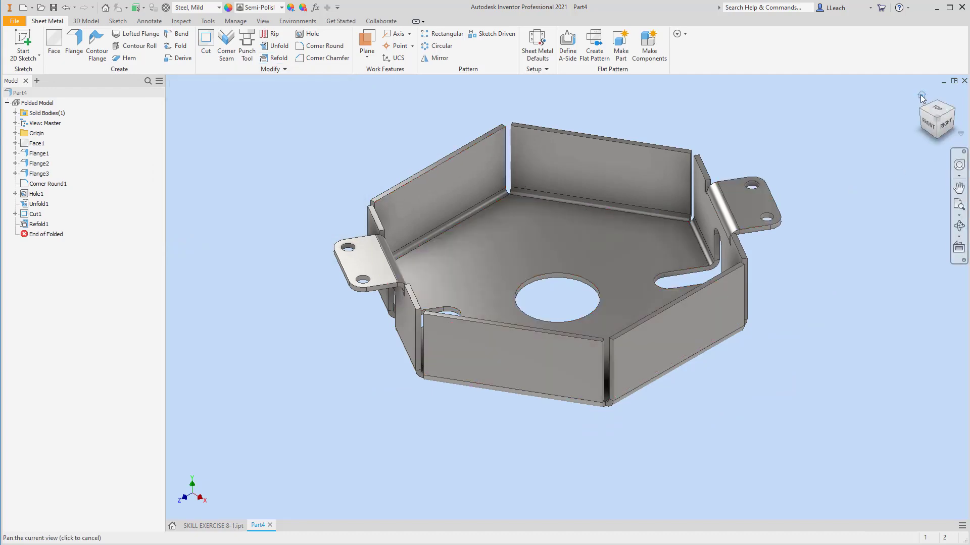
Rotate around the refolded part to inspect the slots across the bends from several viewpoints
left_click(921, 97)
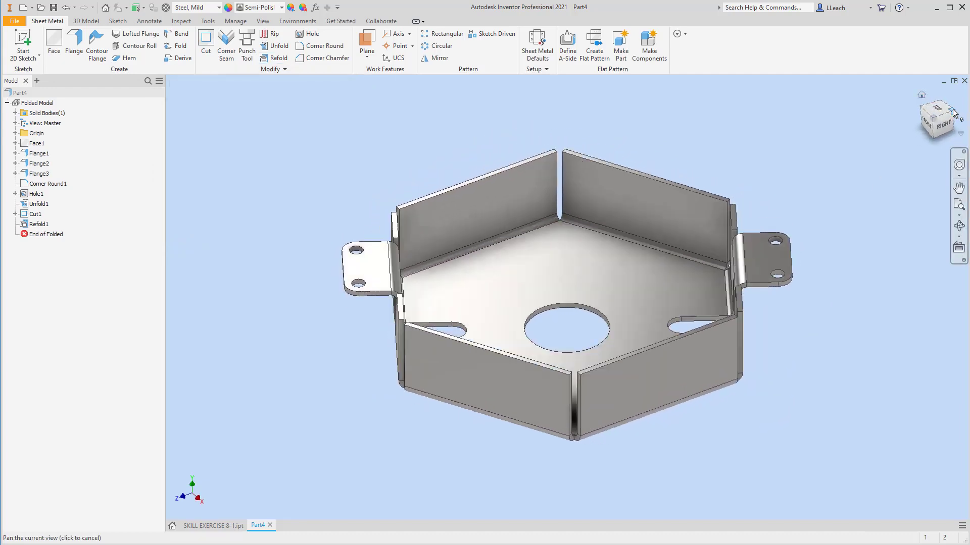
left_click(953, 111)
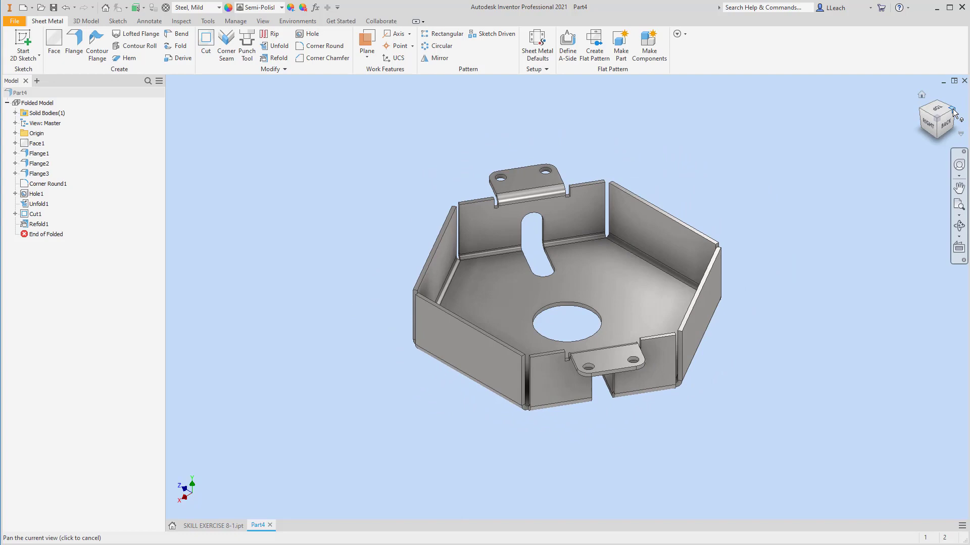
left_click(954, 112)
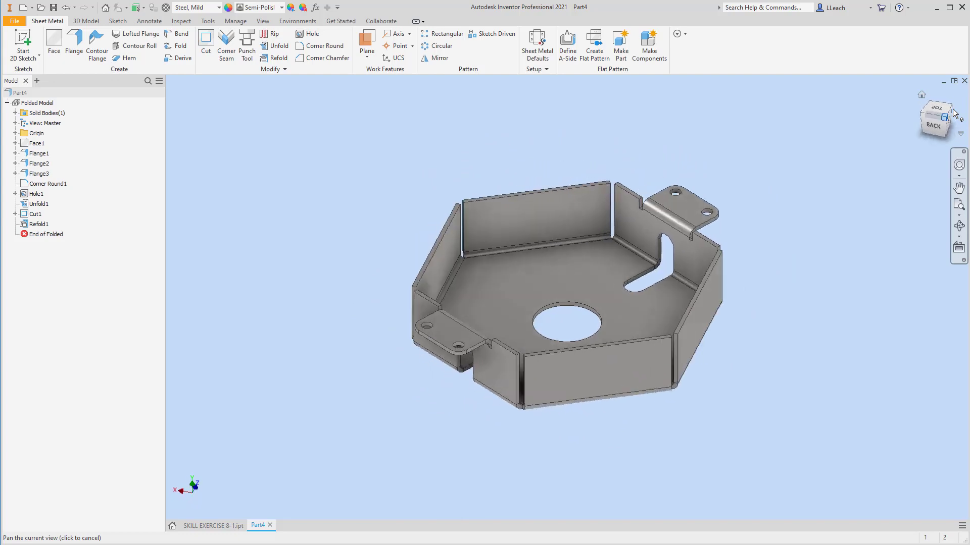
left_click(920, 95)
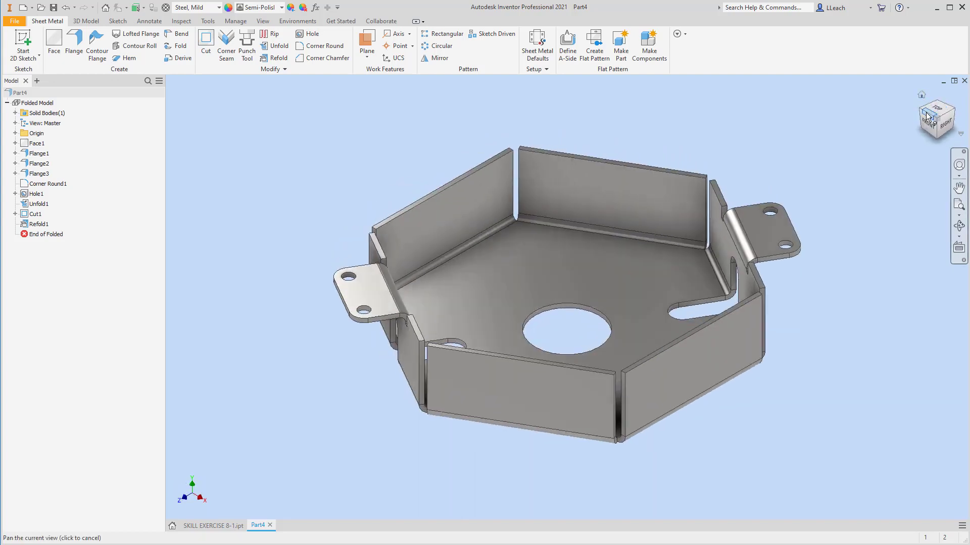